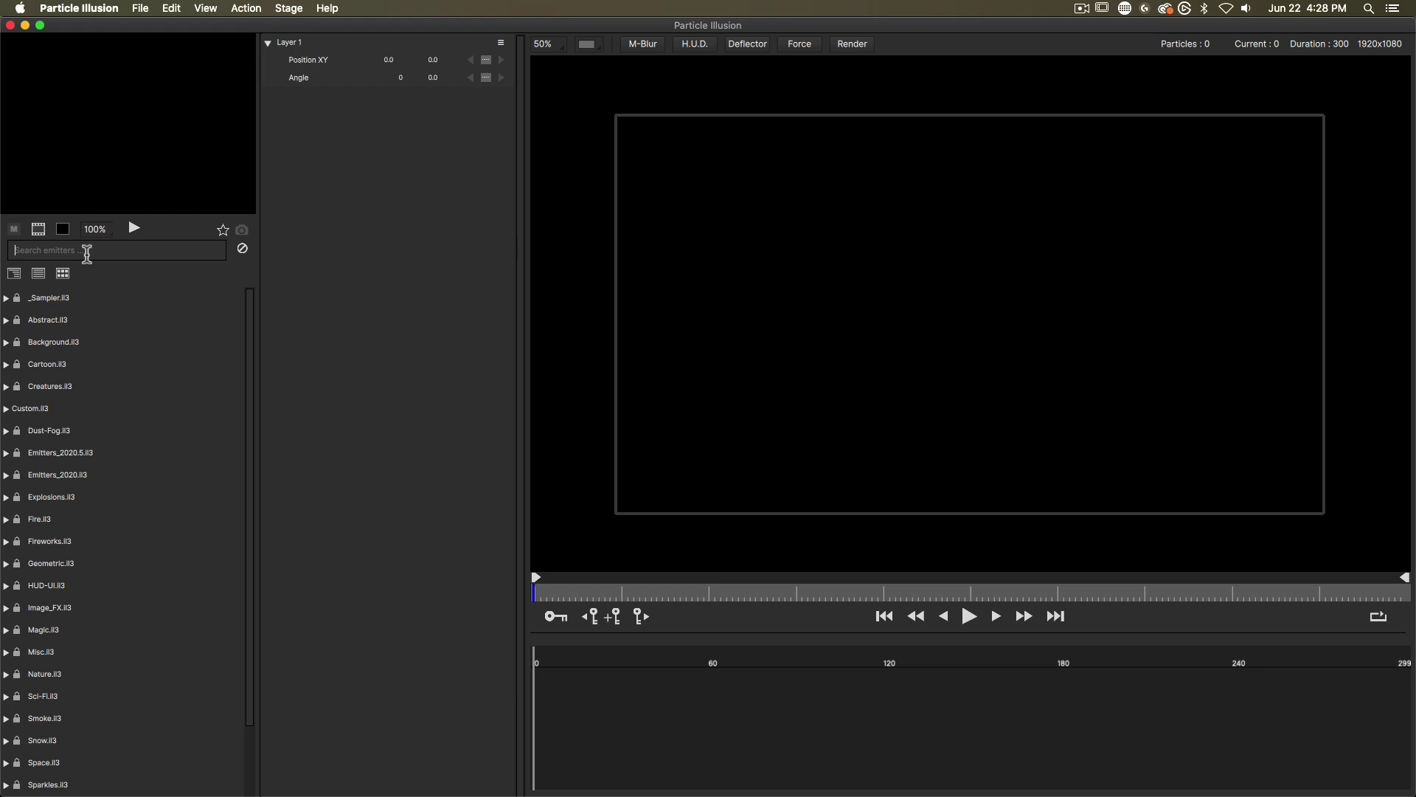
Step: Search the emitter library for 'fire'
{"action": "type", "text": "fire"}
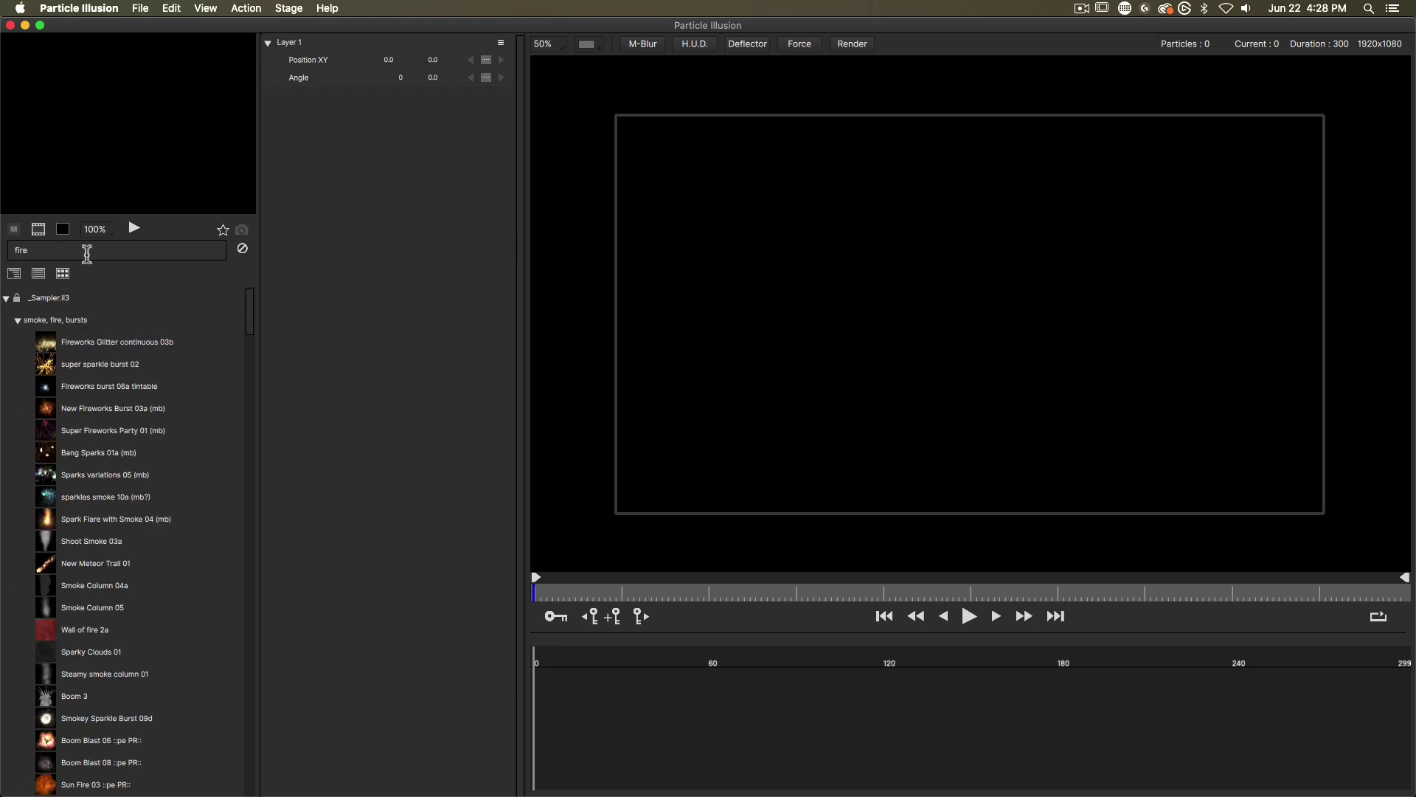
Step: Preview the Fire Blast Blue, FireClouds 2 and Flame Thrower (mb) emitters, sweeping the flame around
{"action": "scroll", "coordinate": [96, 459], "scroll_direction": "down", "scroll_amount": 15}
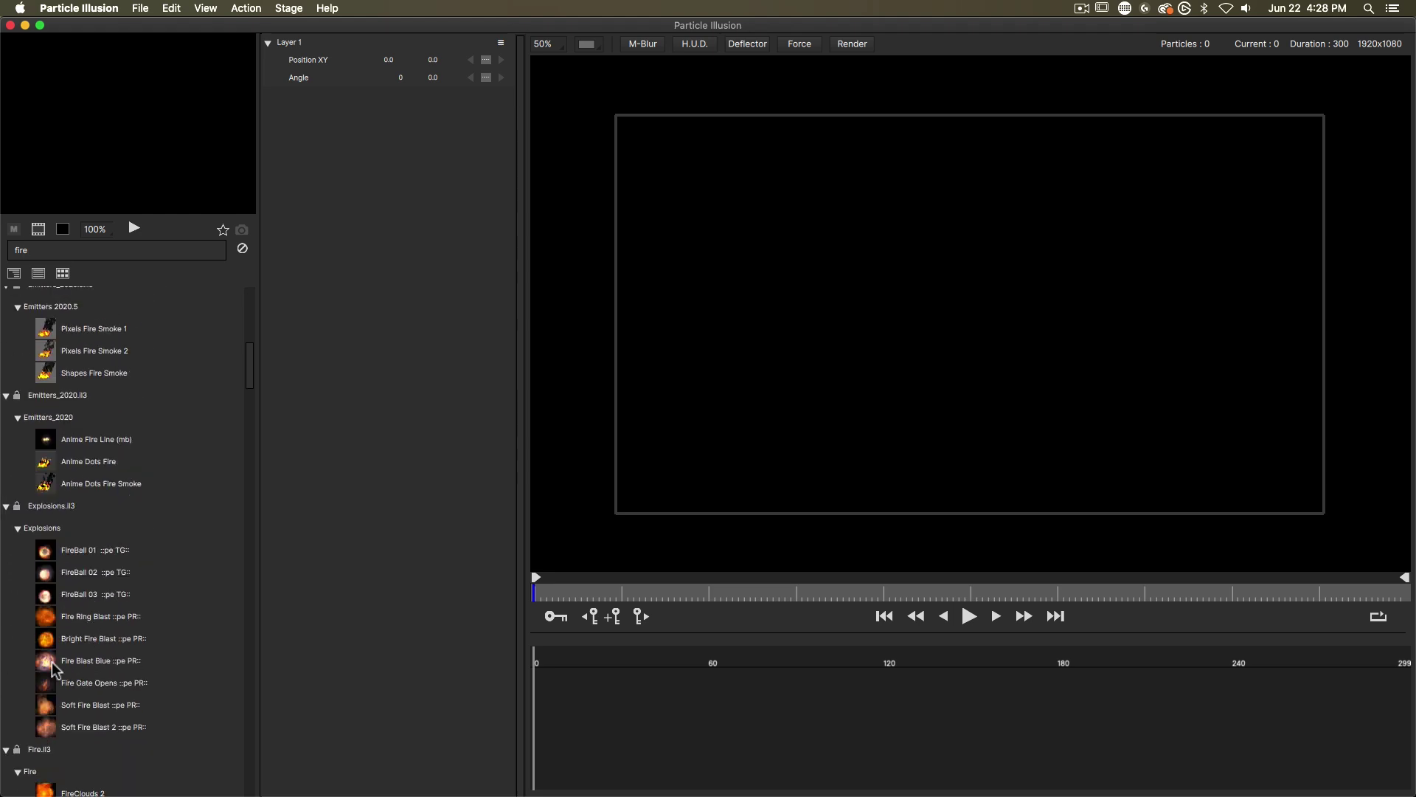
{"action": "left_click", "coordinate": [50, 662]}
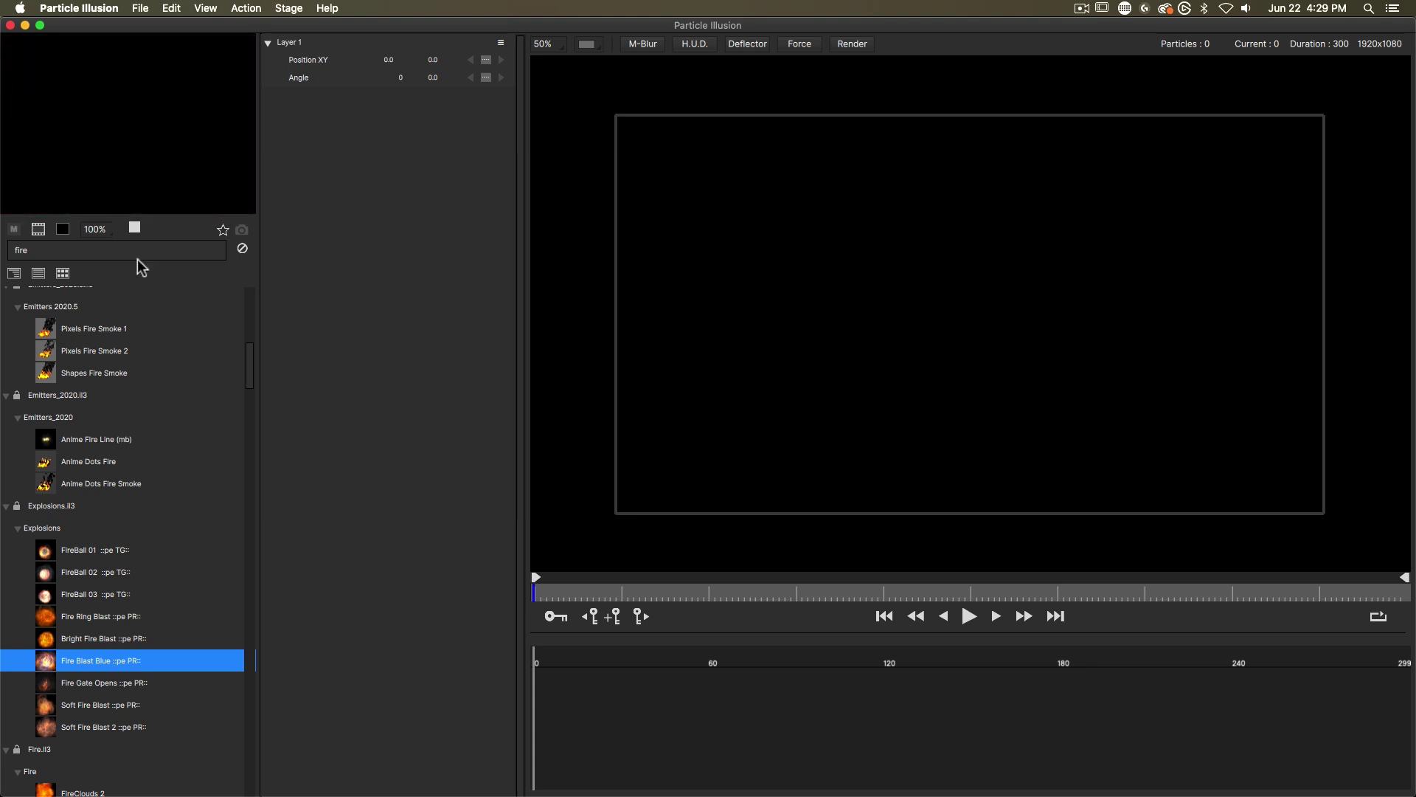
{"action": "scroll", "coordinate": [60, 701], "scroll_direction": "down", "scroll_amount": 3}
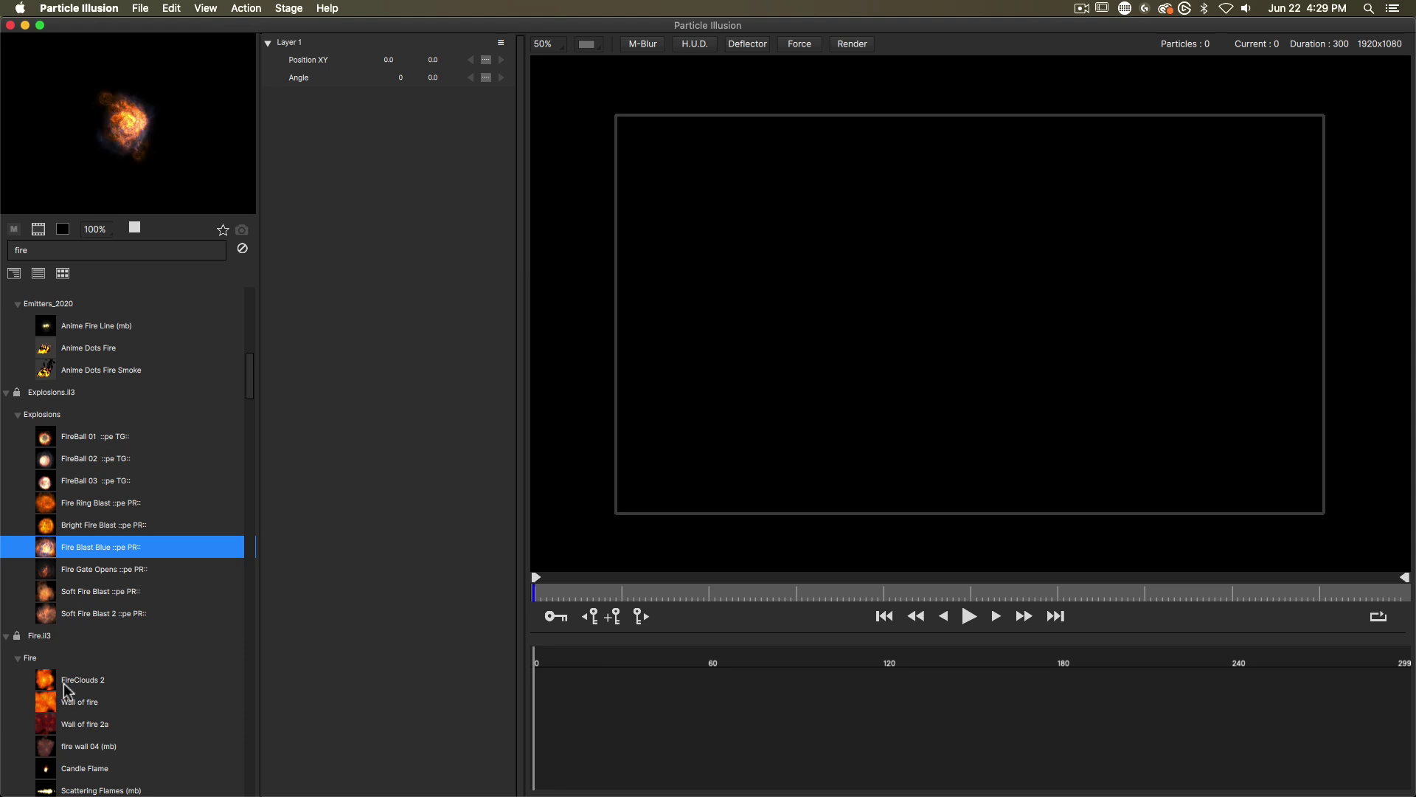
{"action": "left_click", "coordinate": [57, 683]}
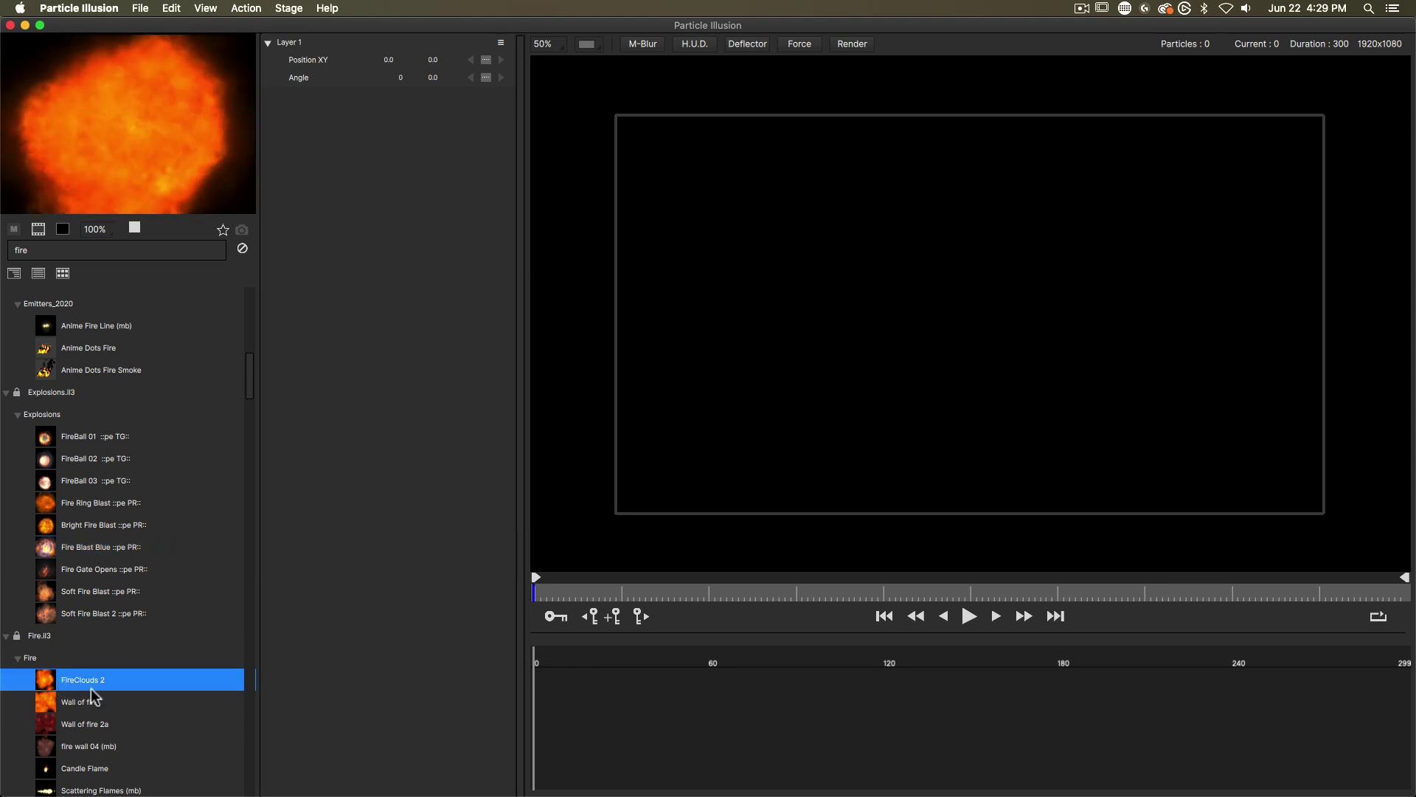
{"action": "scroll", "coordinate": [91, 688], "scroll_direction": "down", "scroll_amount": 6}
{"action": "scroll", "coordinate": [92, 687], "scroll_direction": "down", "scroll_amount": 2}
{"action": "left_click", "coordinate": [80, 690]}
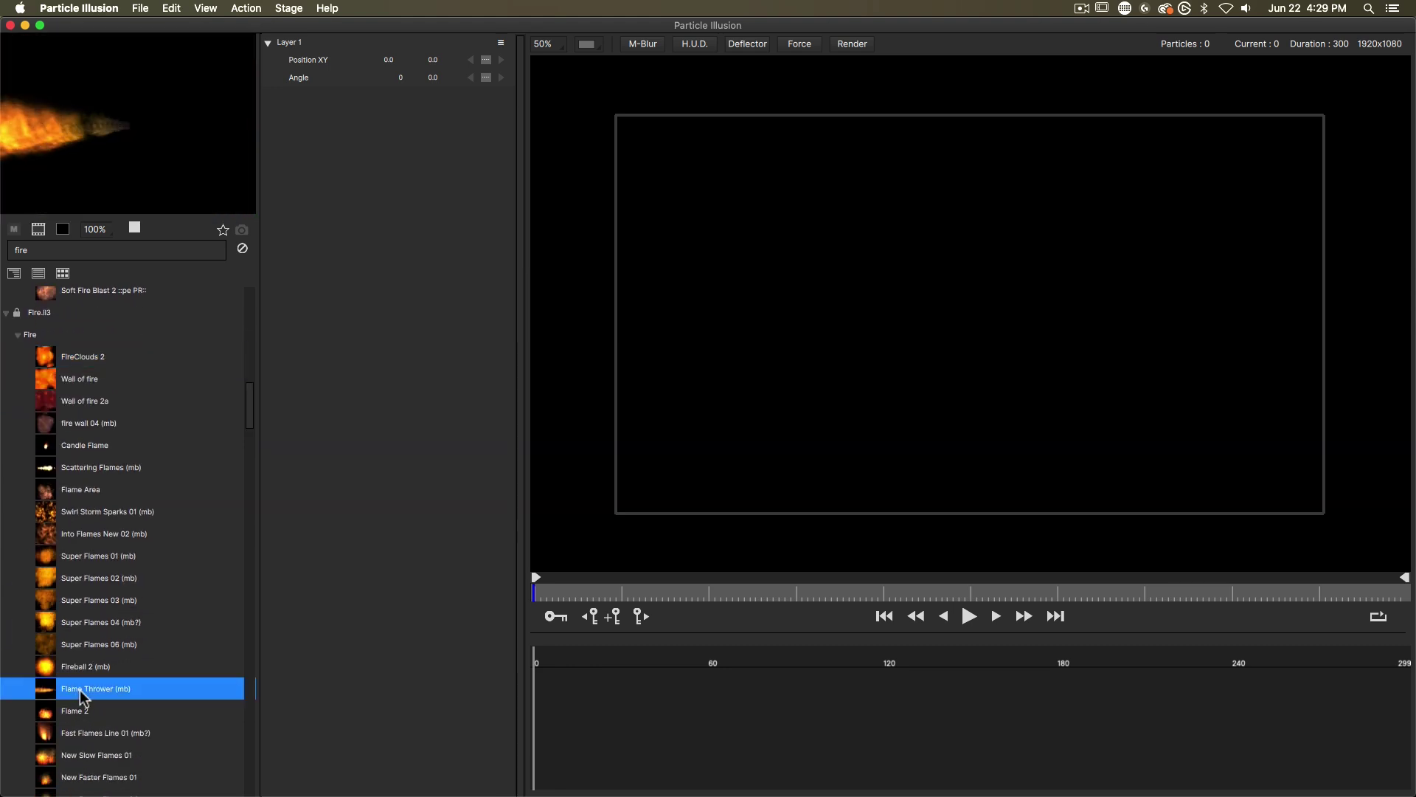
{"action": "left_click_drag", "start_coordinate": [214, 155], "coordinate": [190, 114]}
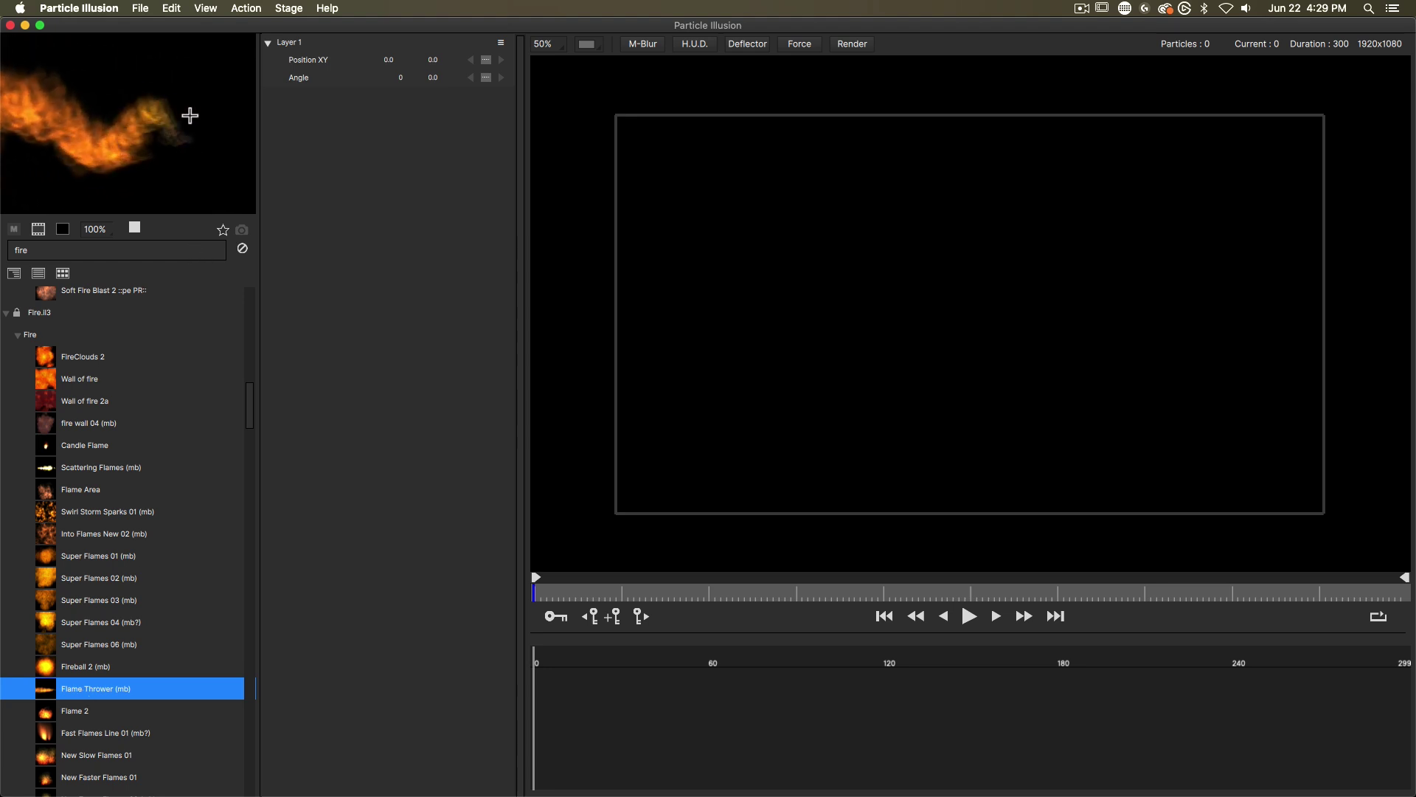
Step: Replace the library search text with 'fros'
{"action": "scroll", "coordinate": [218, 599], "scroll_direction": "down", "scroll_amount": 4}
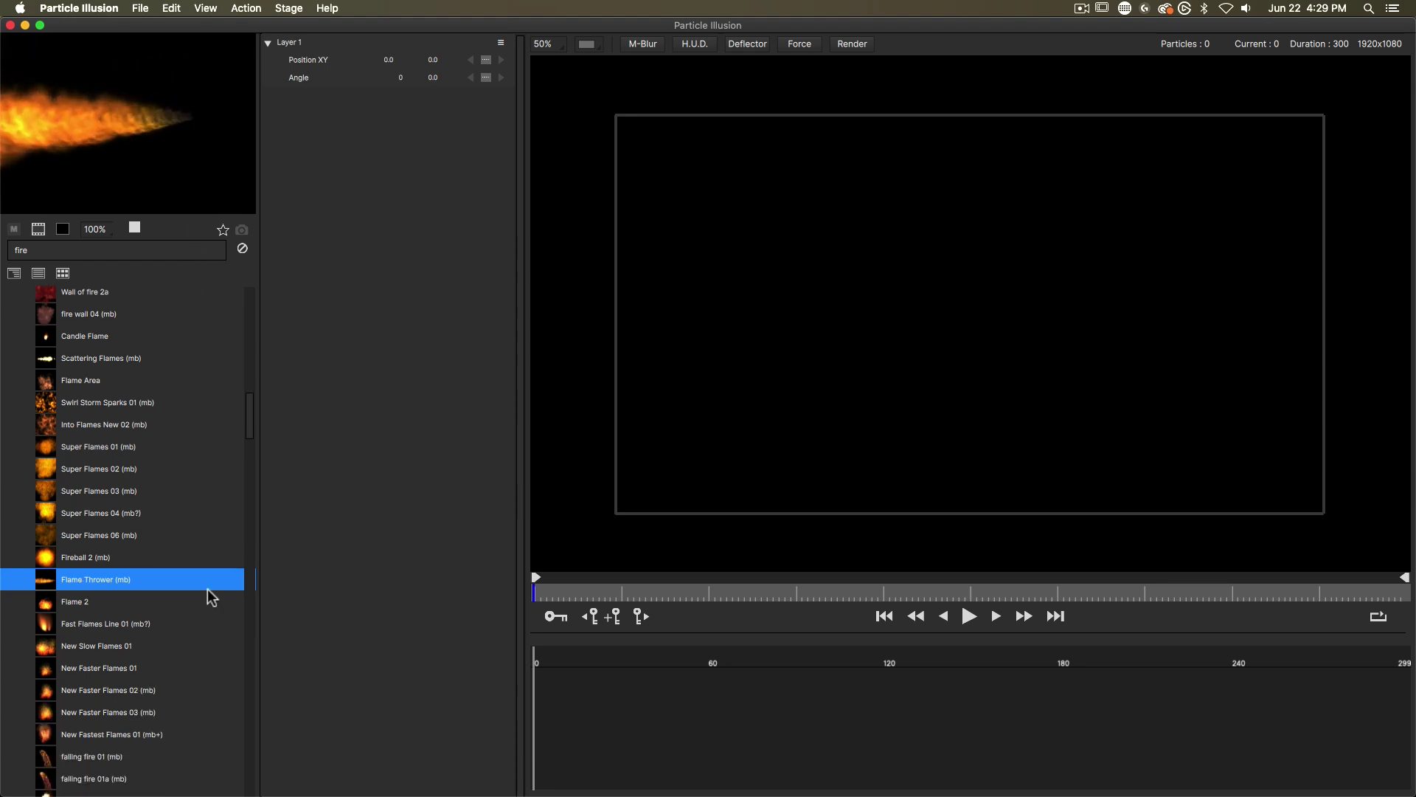
{"action": "left_click", "coordinate": [135, 248]}
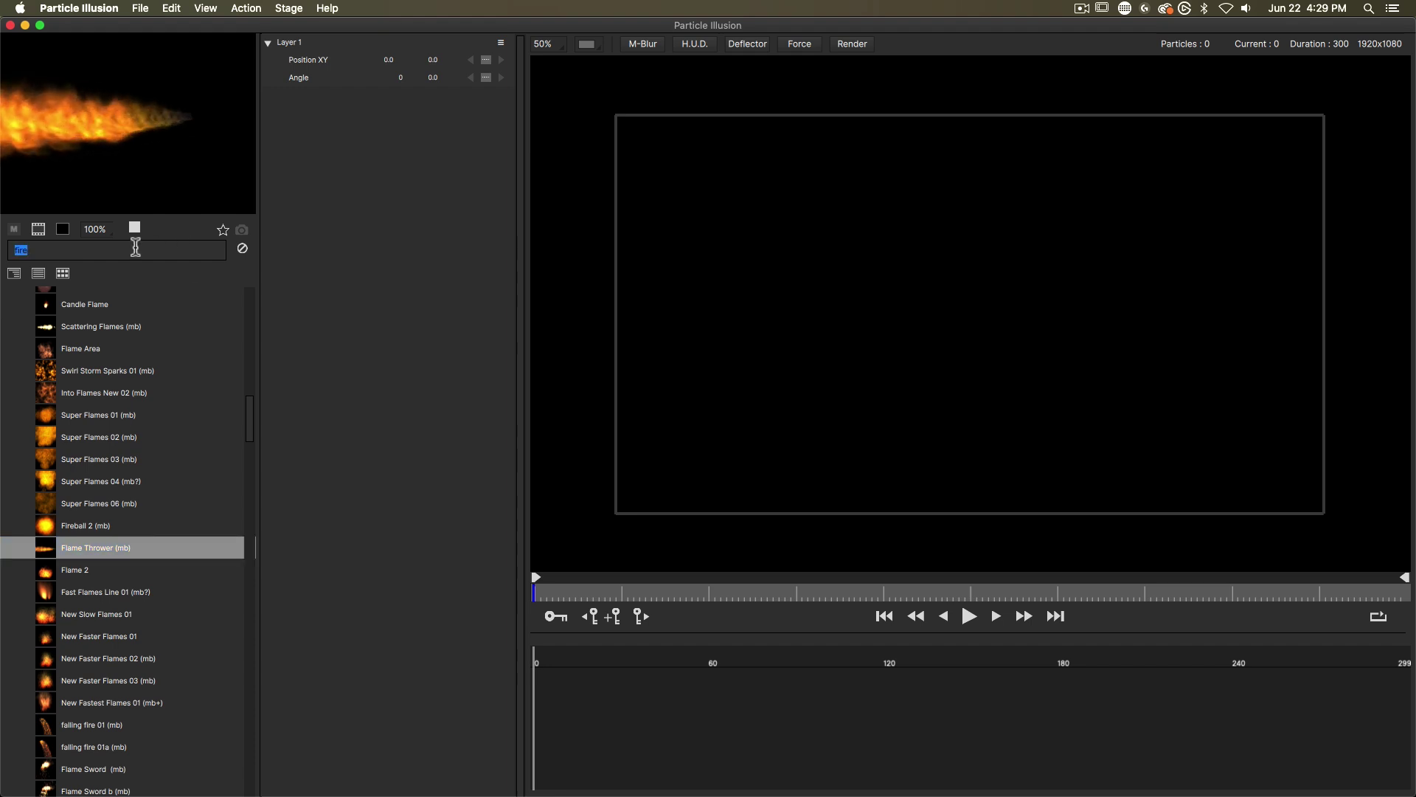
{"action": "type", "text": "fros"}
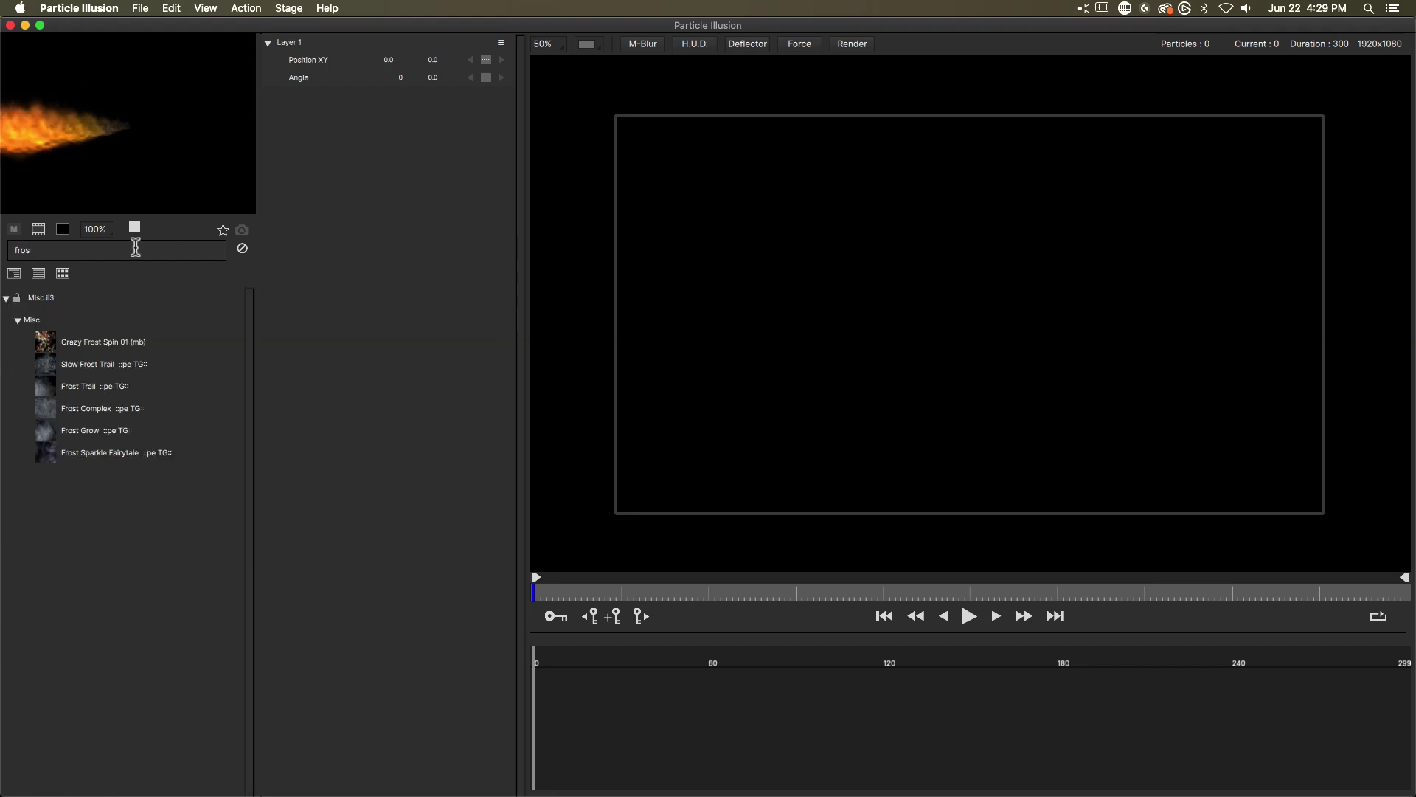
Step: Preview Frost Complex and Frost Trail, then search 'speed' and add speeding beams to Layer 1
{"action": "left_click", "coordinate": [62, 414]}
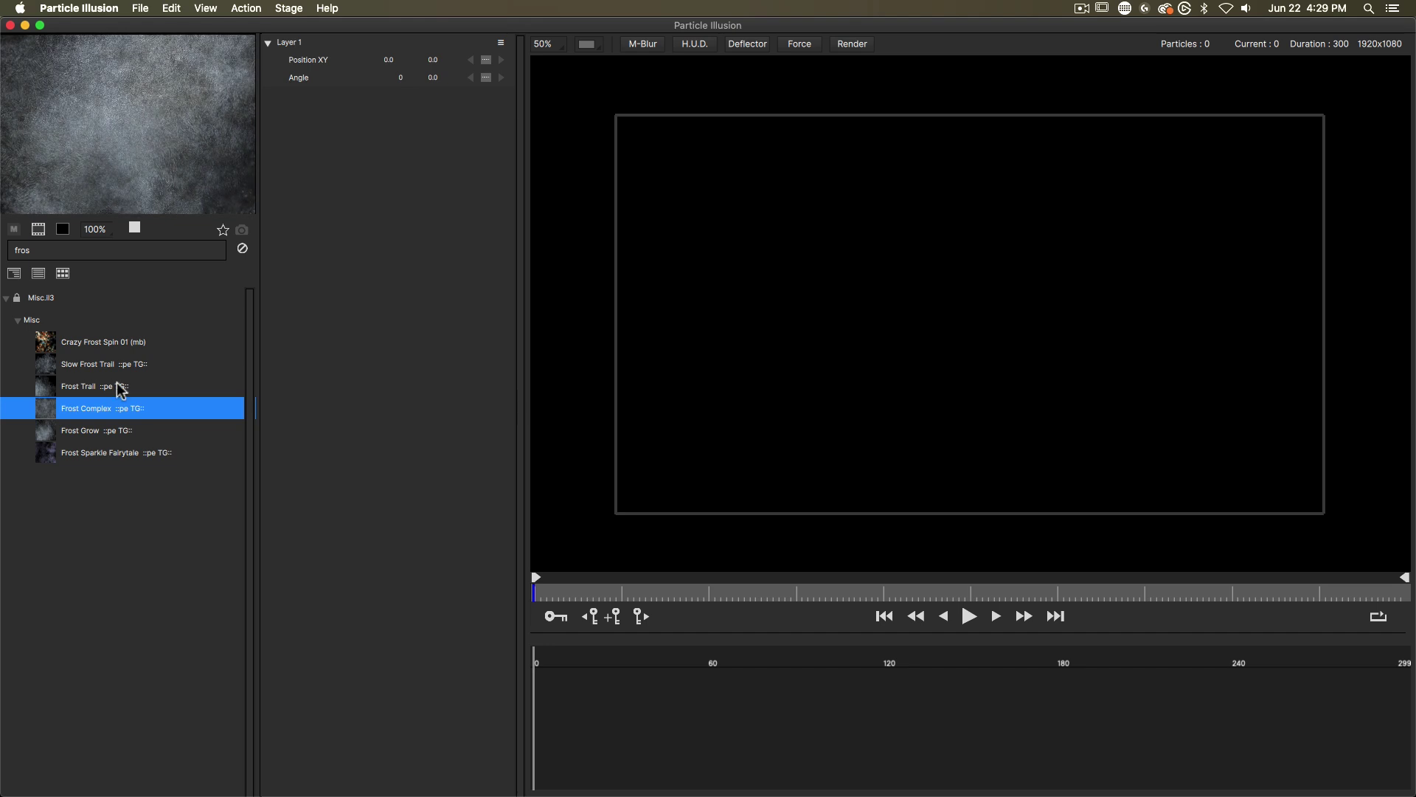
{"action": "left_click", "coordinate": [88, 386]}
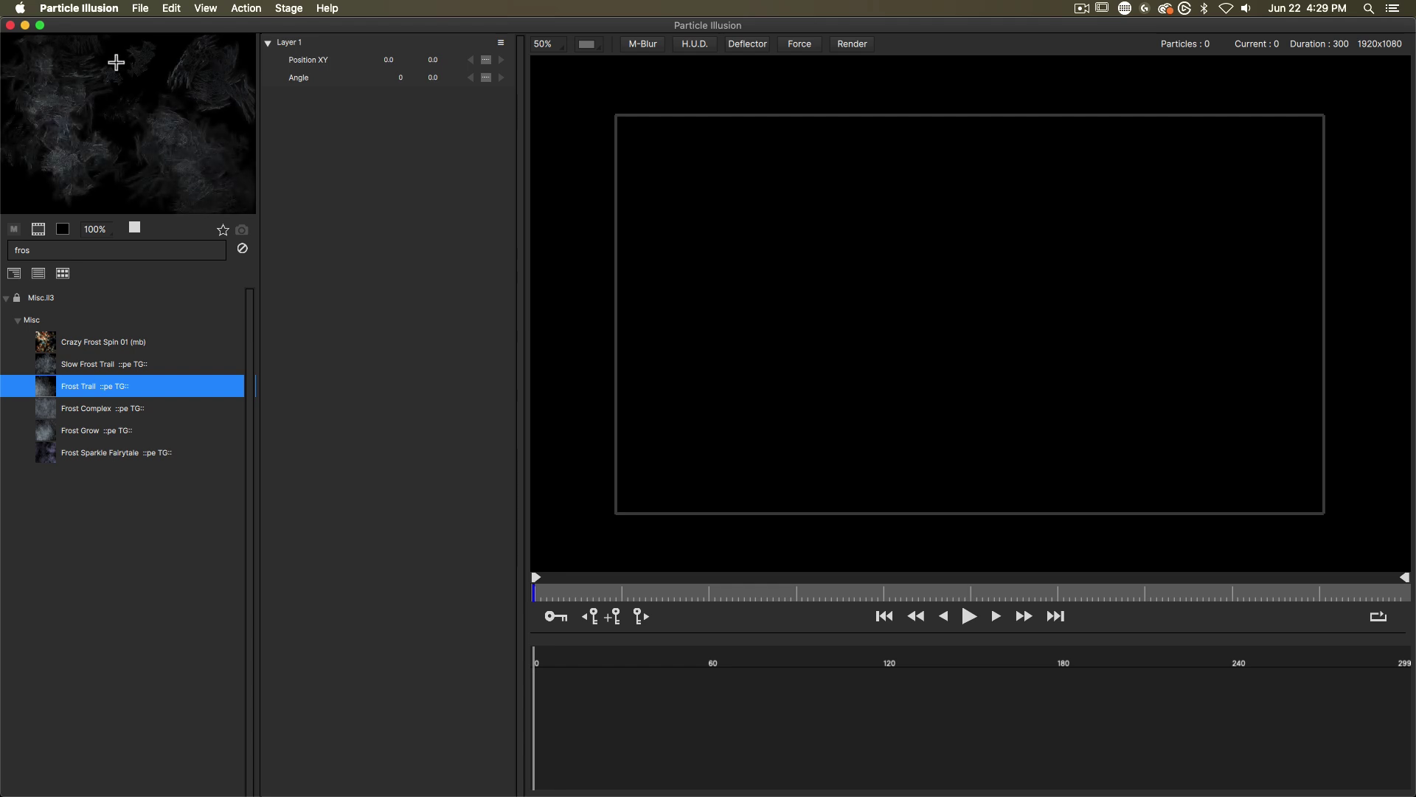
{"action": "left_click", "coordinate": [87, 250]}
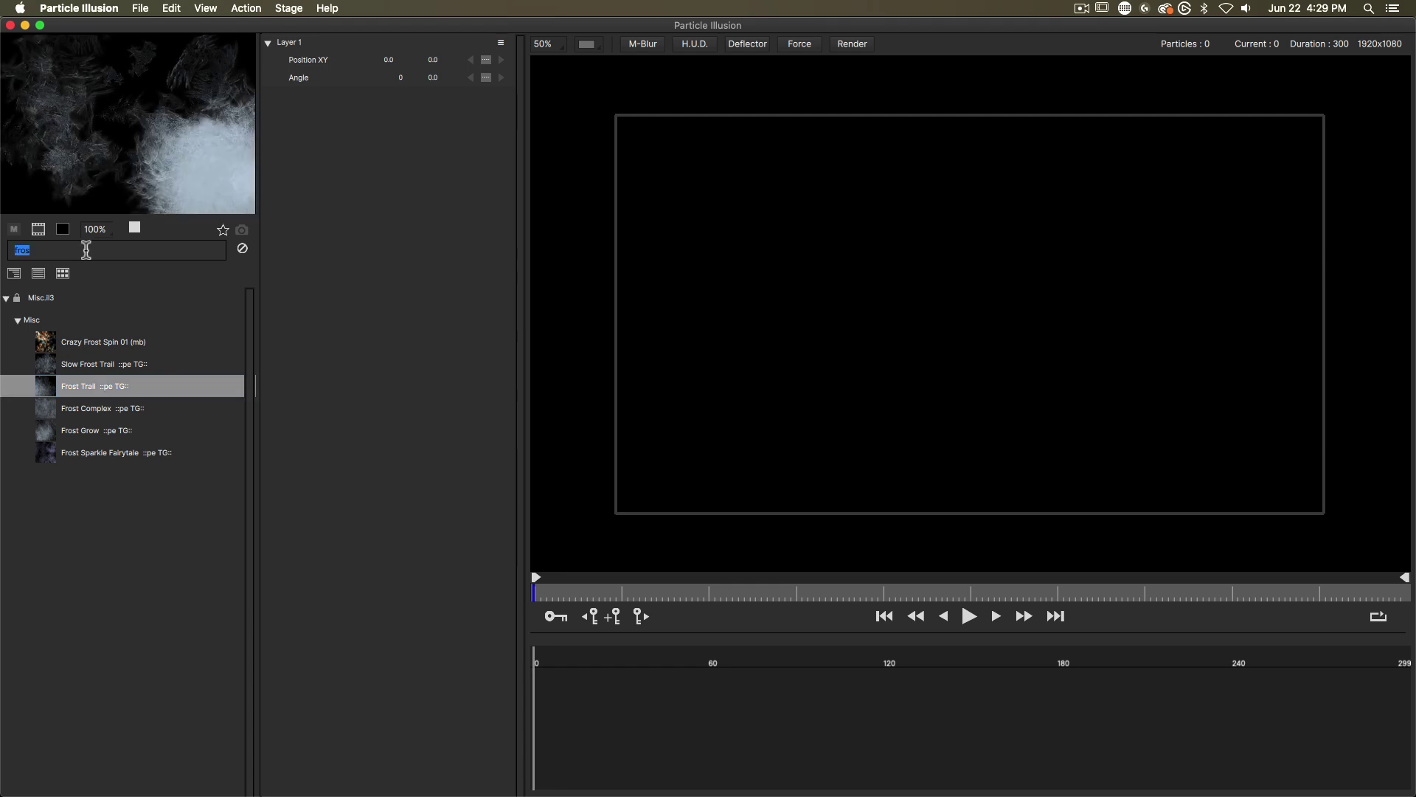
{"action": "type", "text": "speed"}
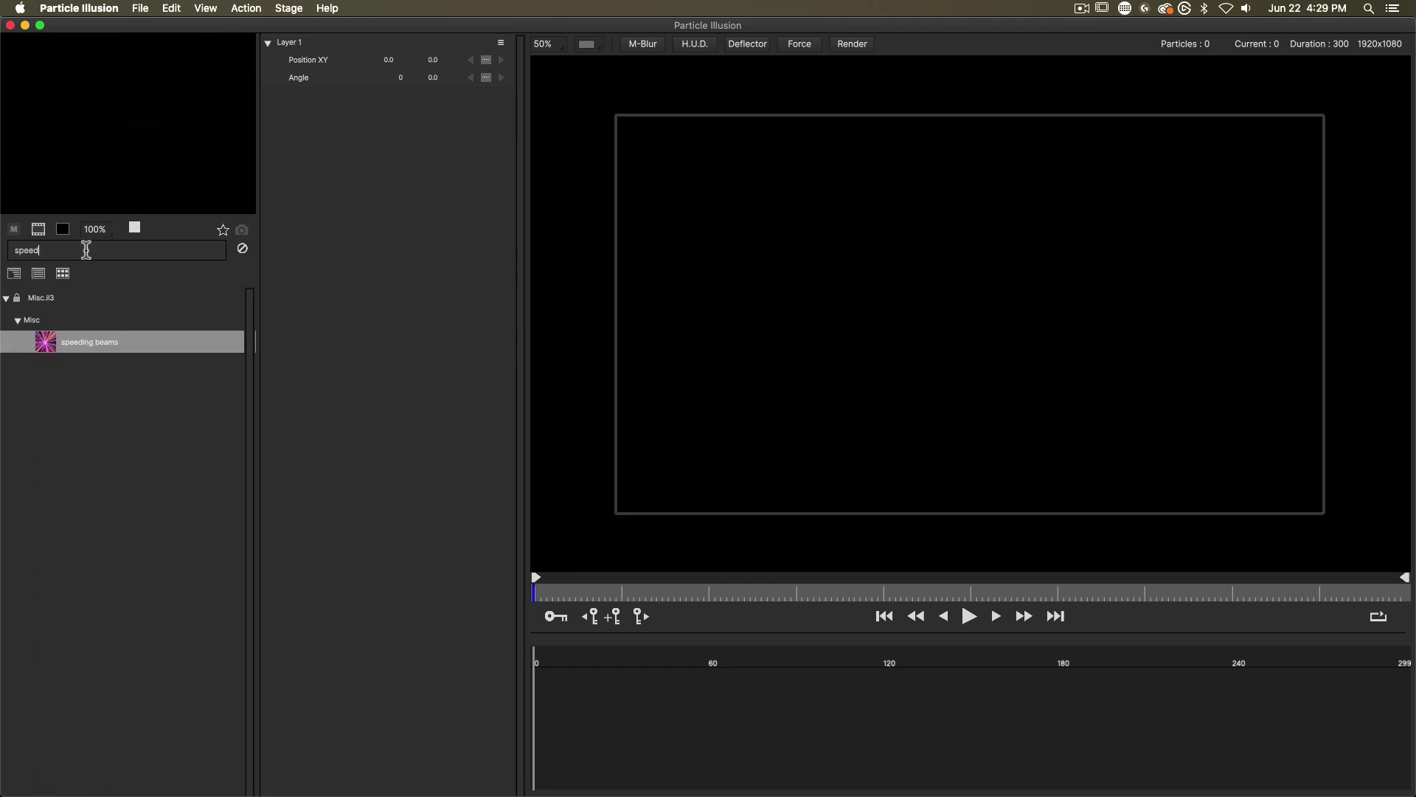
{"action": "left_click", "coordinate": [50, 348]}
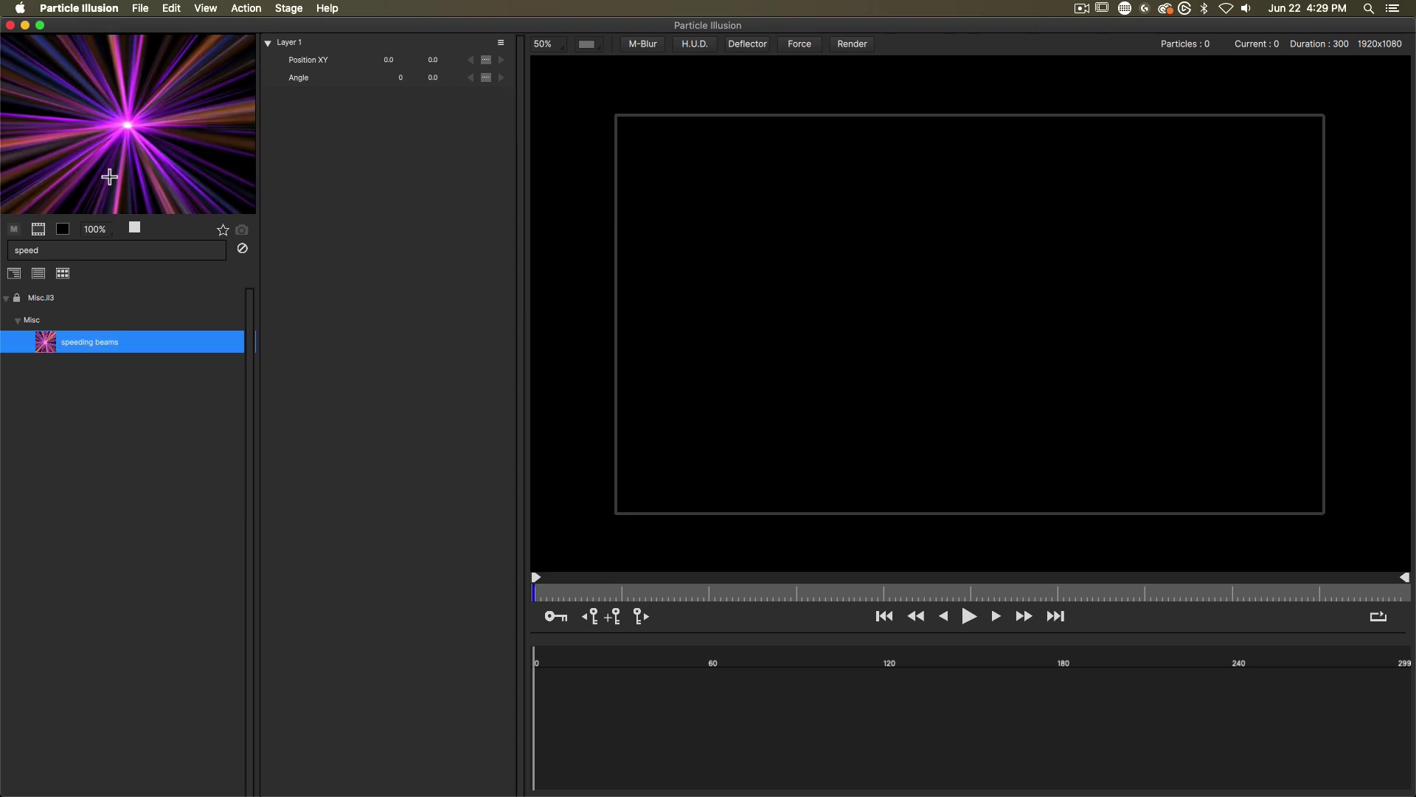
{"action": "double_click", "coordinate": [51, 342]}
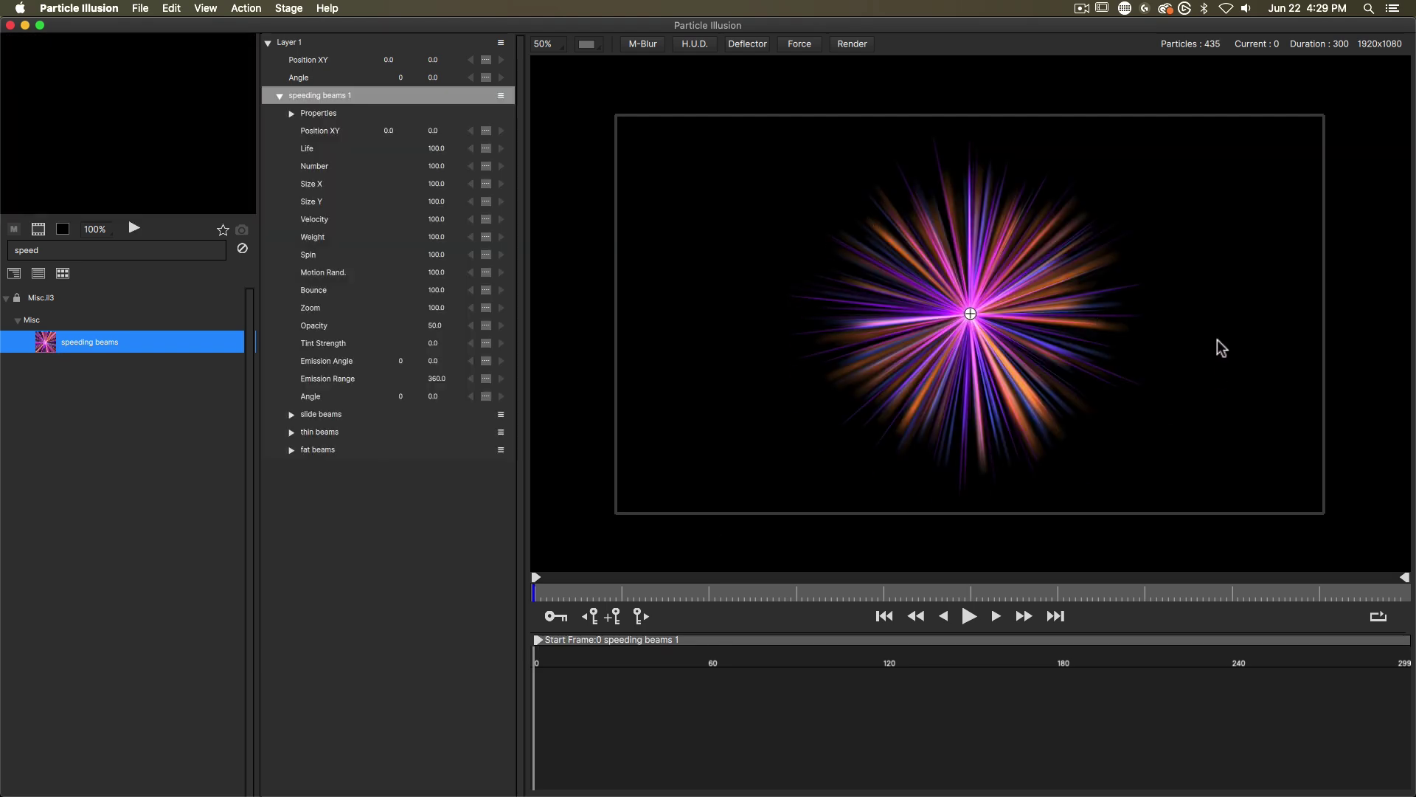
Step: Select Layer 1, collapse and re-expand speeding beams 1, and dismiss its row menu unused
{"action": "left_click", "coordinate": [299, 44]}
{"action": "left_click", "coordinate": [279, 96]}
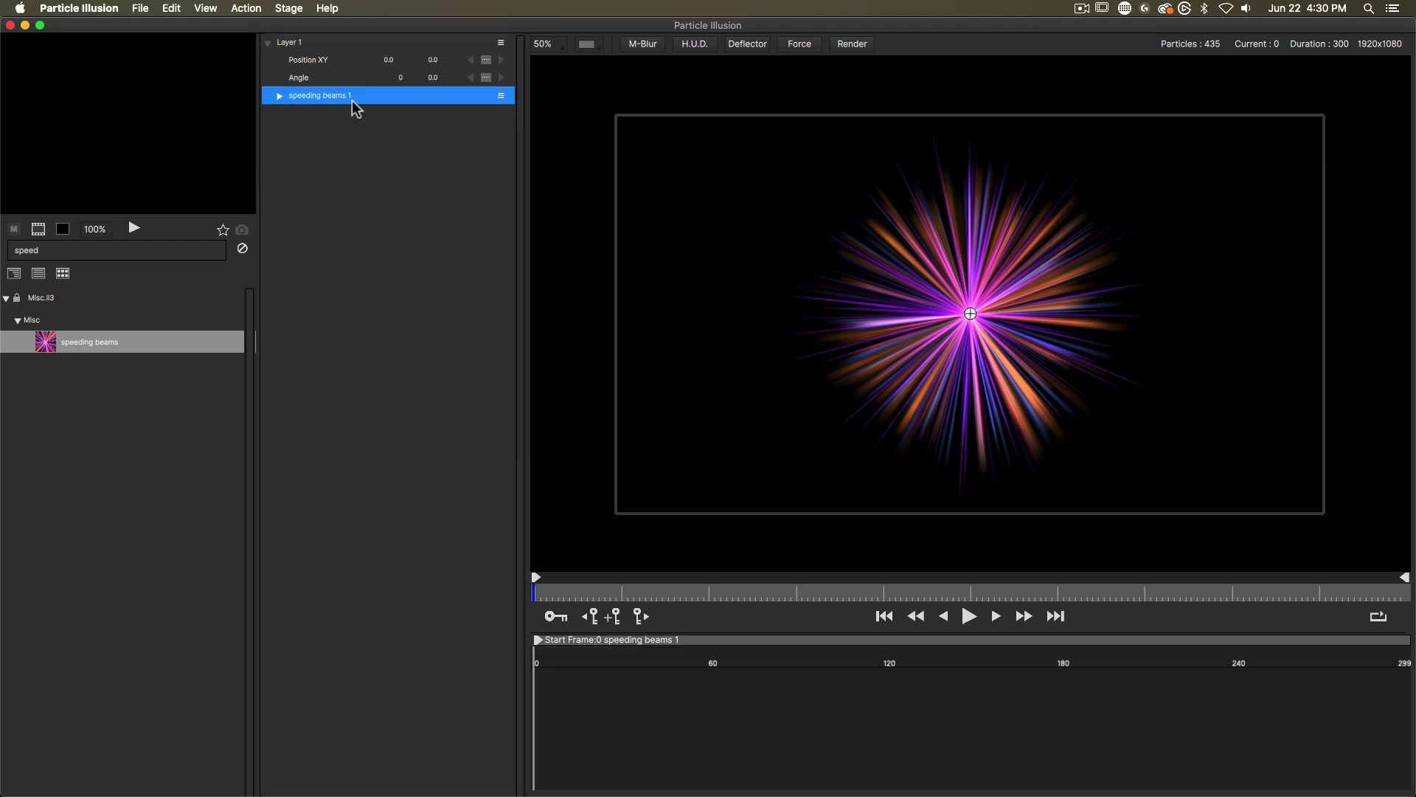
{"action": "left_click", "coordinate": [279, 96]}
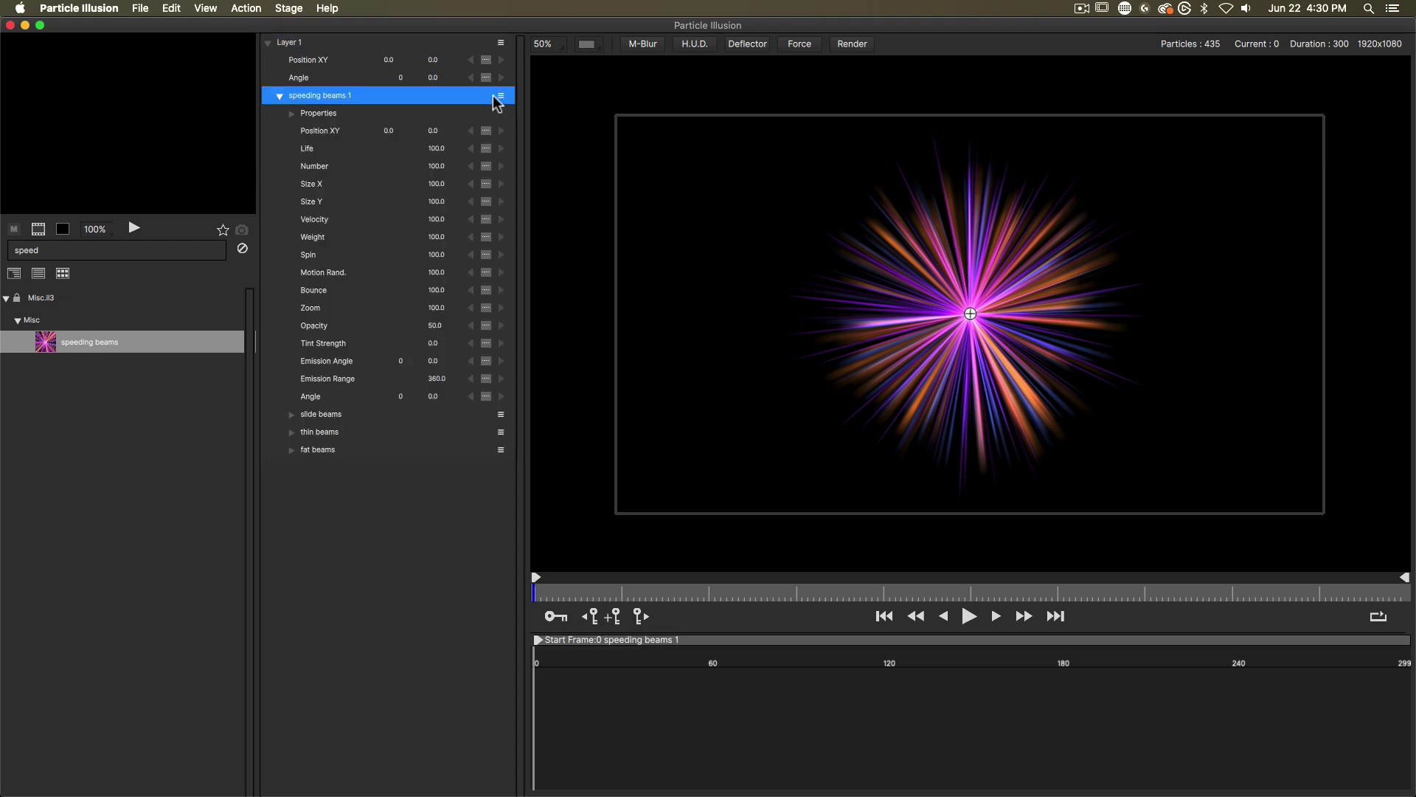
{"action": "left_click", "coordinate": [495, 96]}
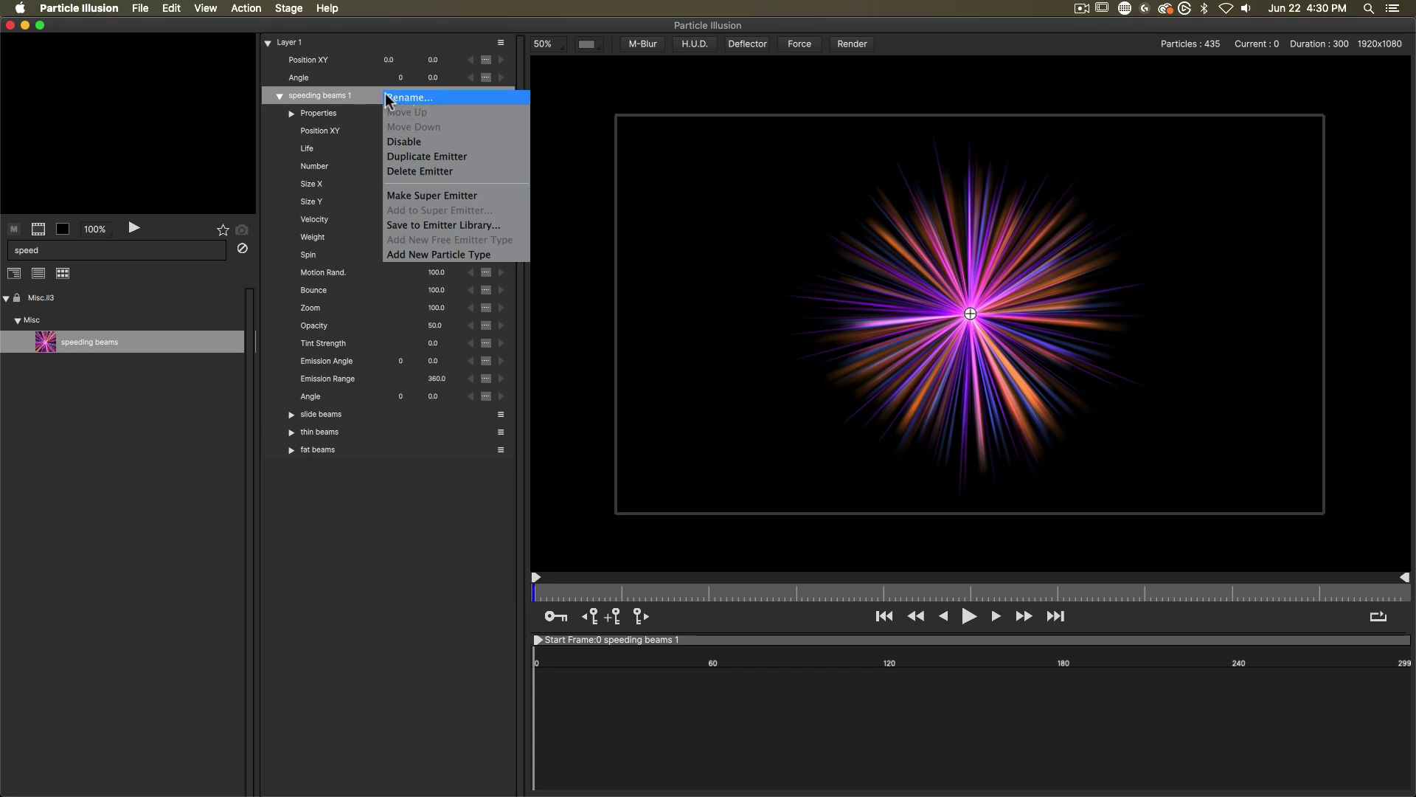
{"action": "left_click", "coordinate": [336, 102]}
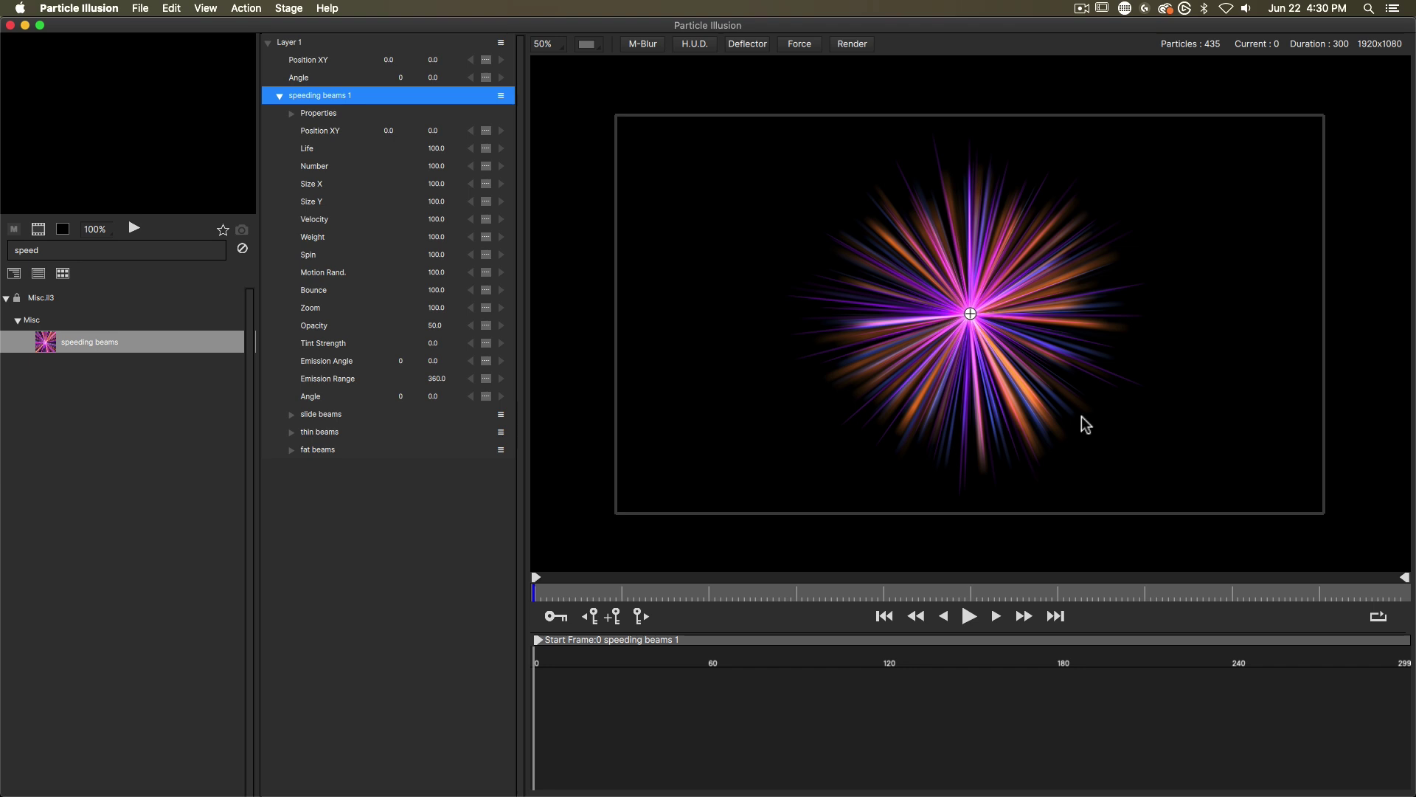
Step: Keep the HDTV 1080 24 stage size in Project Settings and apply them with motion blur
{"action": "left_click", "coordinate": [208, 8]}
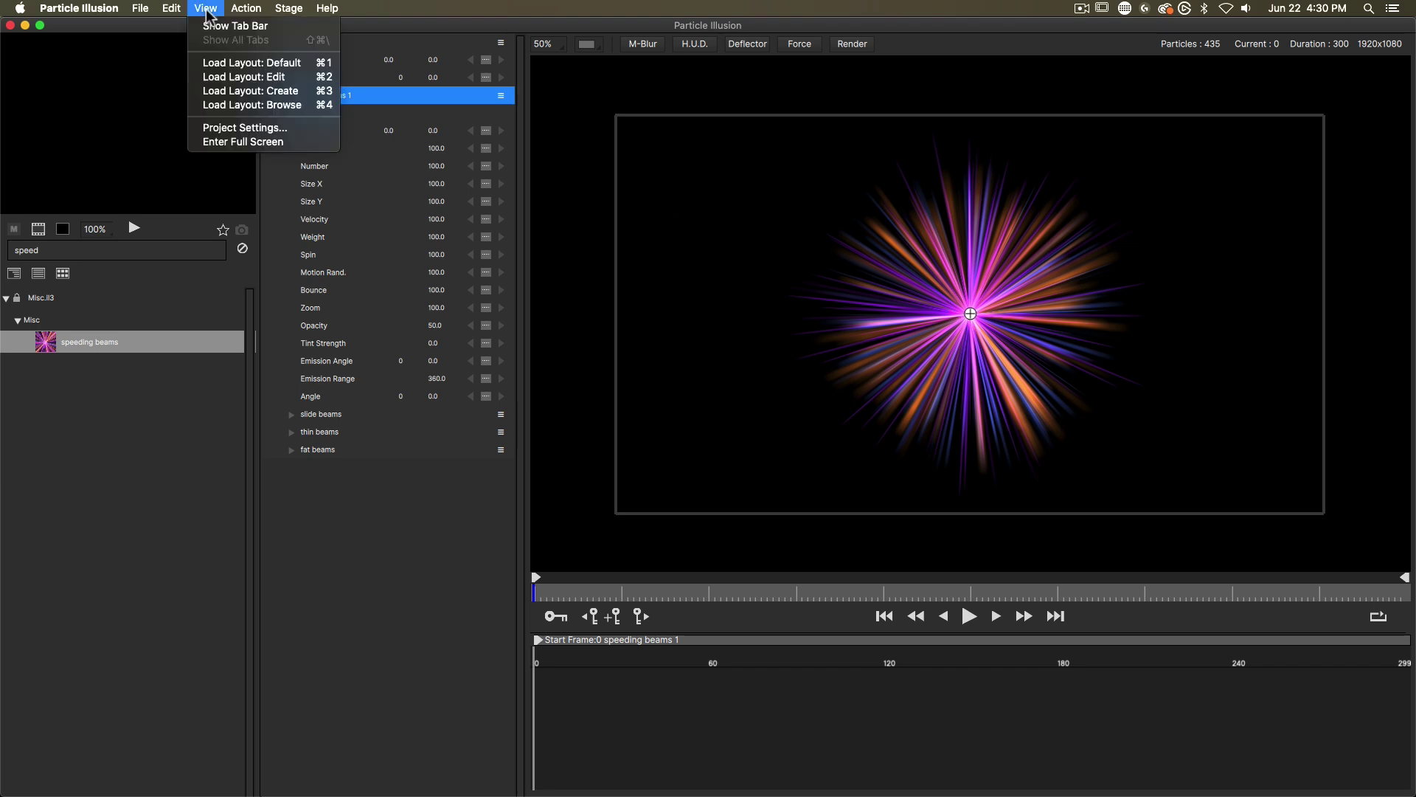
{"action": "left_click", "coordinate": [241, 128]}
{"action": "left_click", "coordinate": [612, 232]}
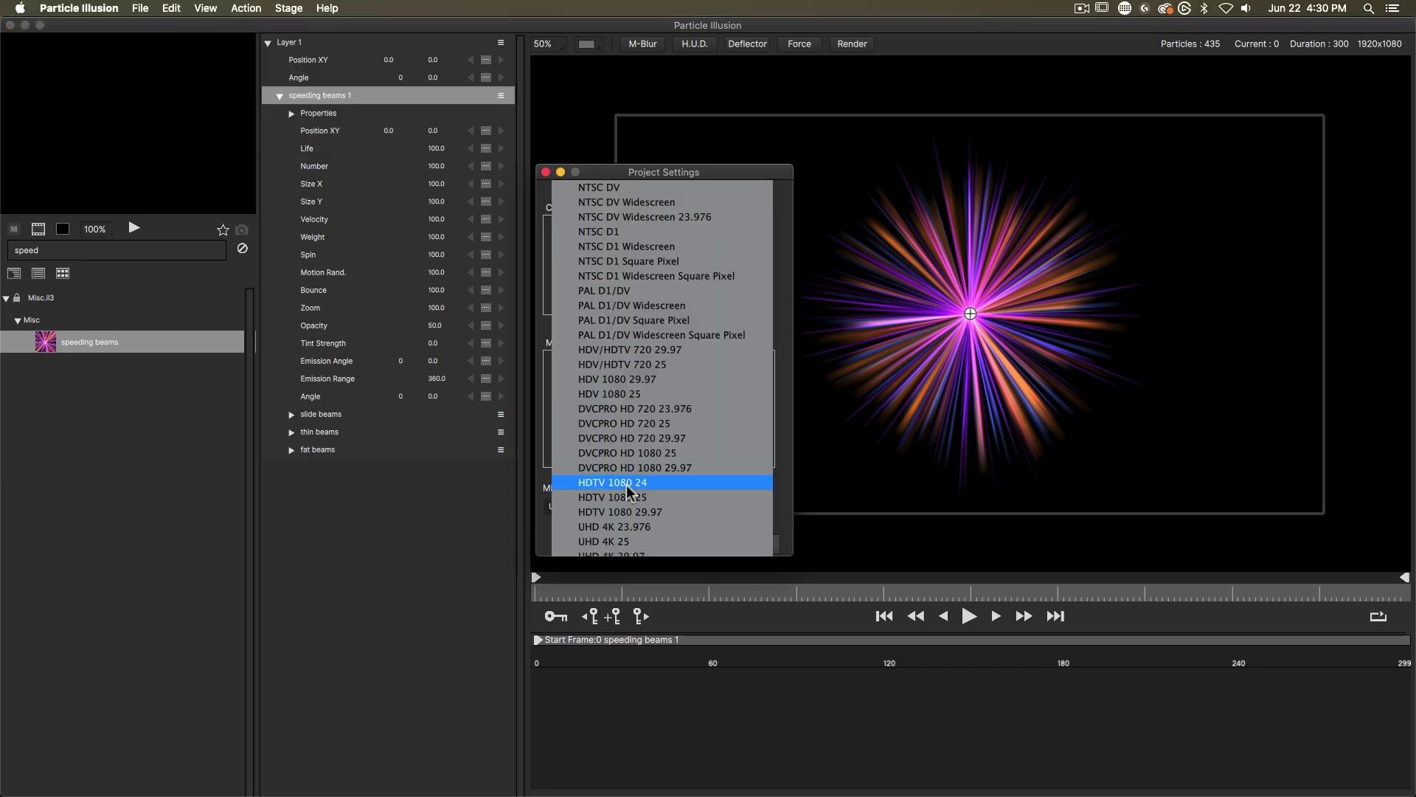
{"action": "left_click", "coordinate": [623, 484]}
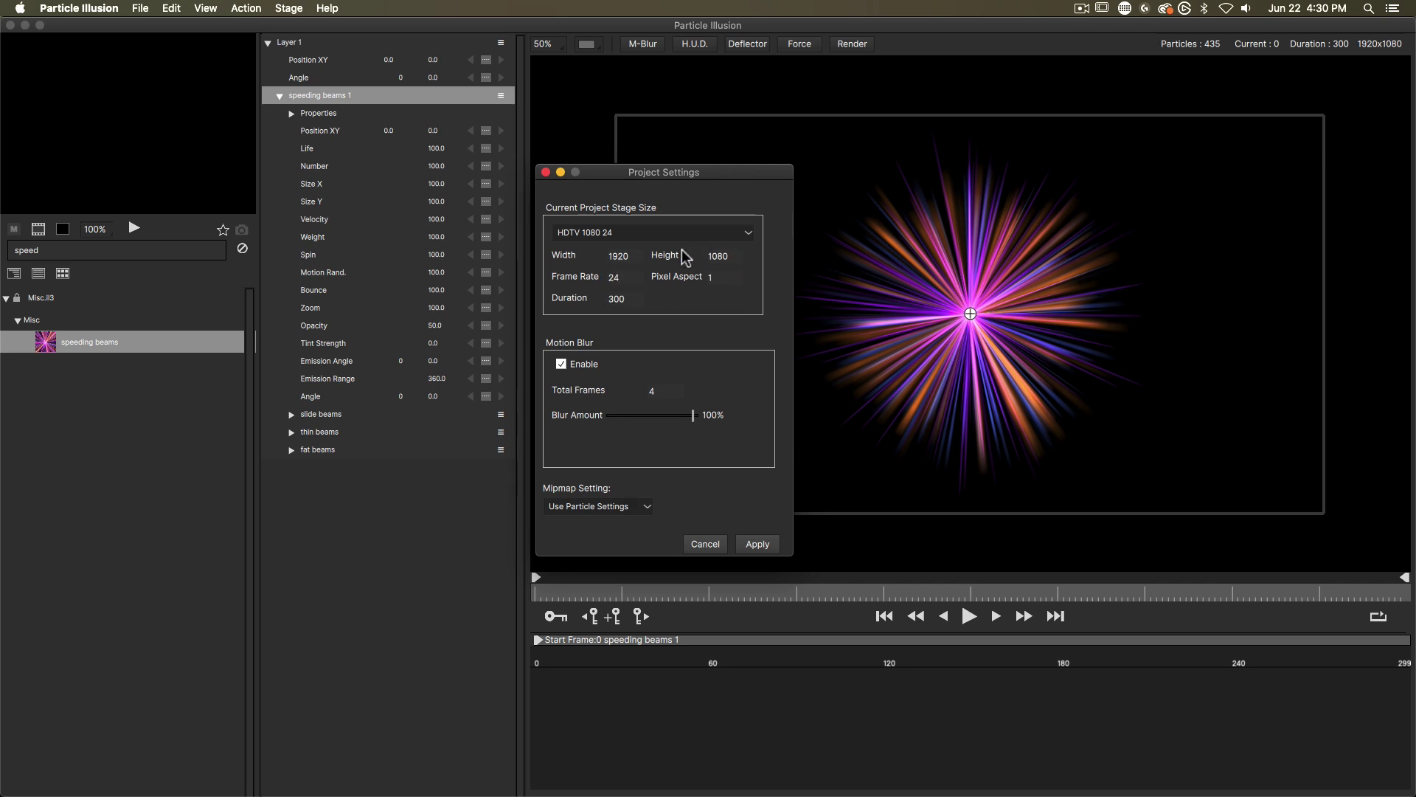
{"action": "left_click", "coordinate": [652, 234]}
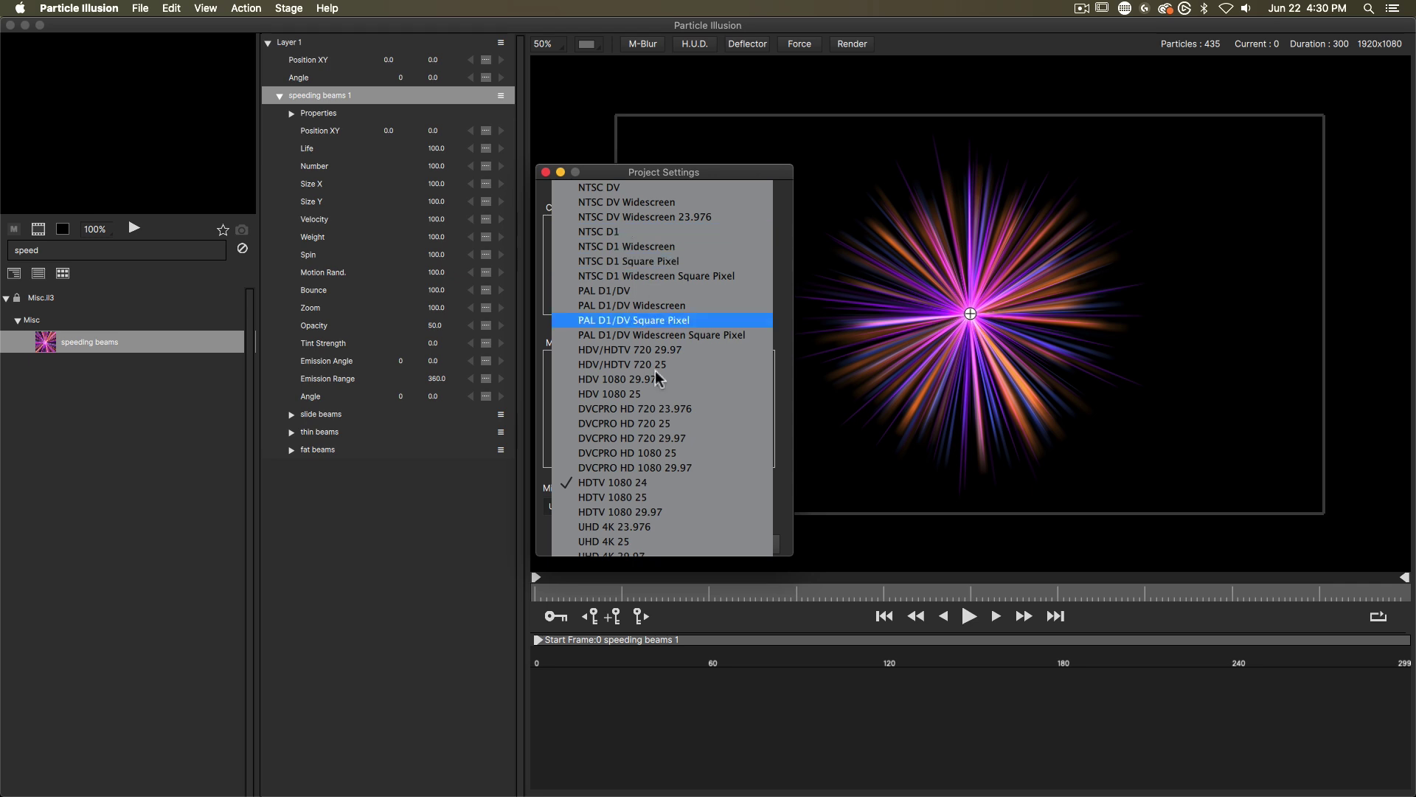
{"action": "scroll", "coordinate": [644, 530], "scroll_direction": "down", "scroll_amount": 3}
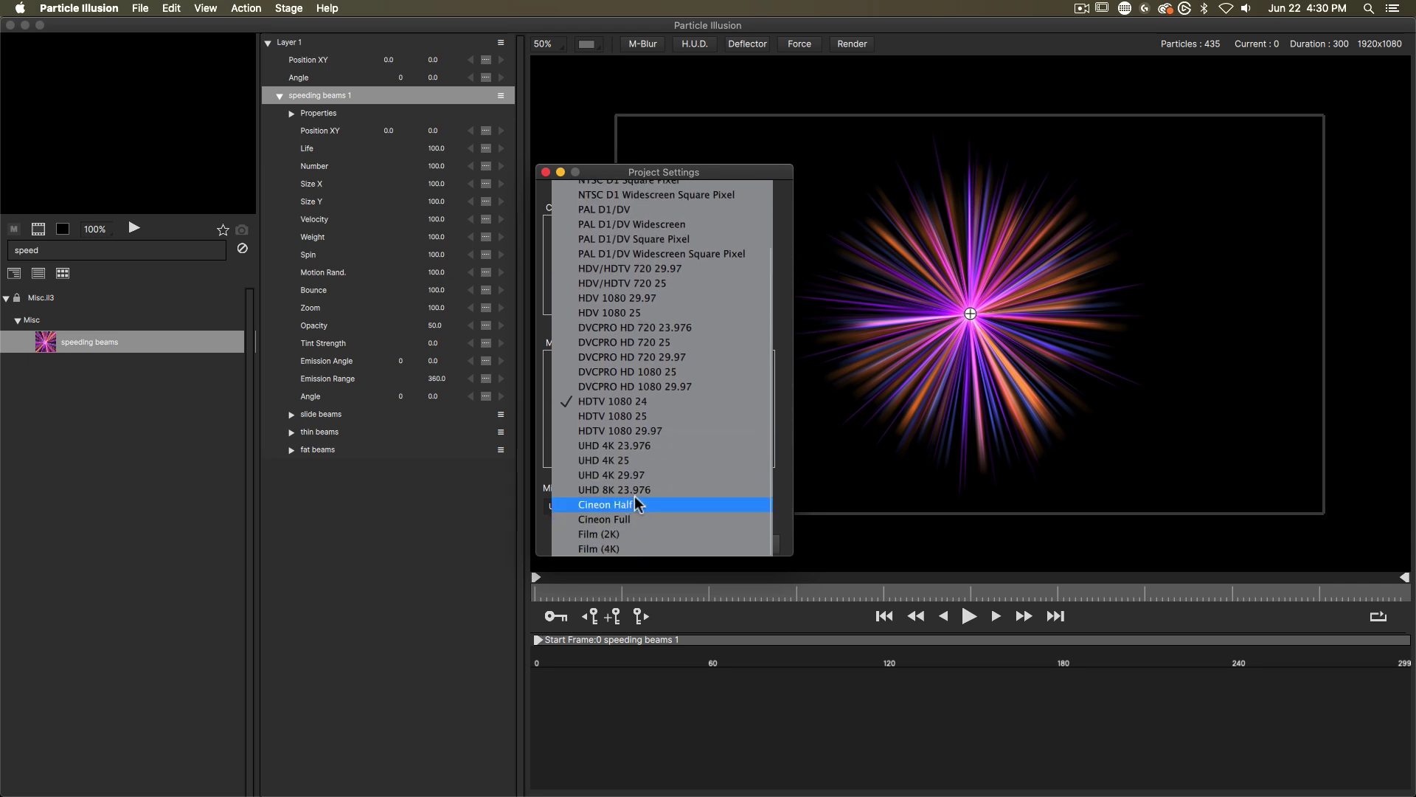
{"action": "left_click", "coordinate": [781, 273]}
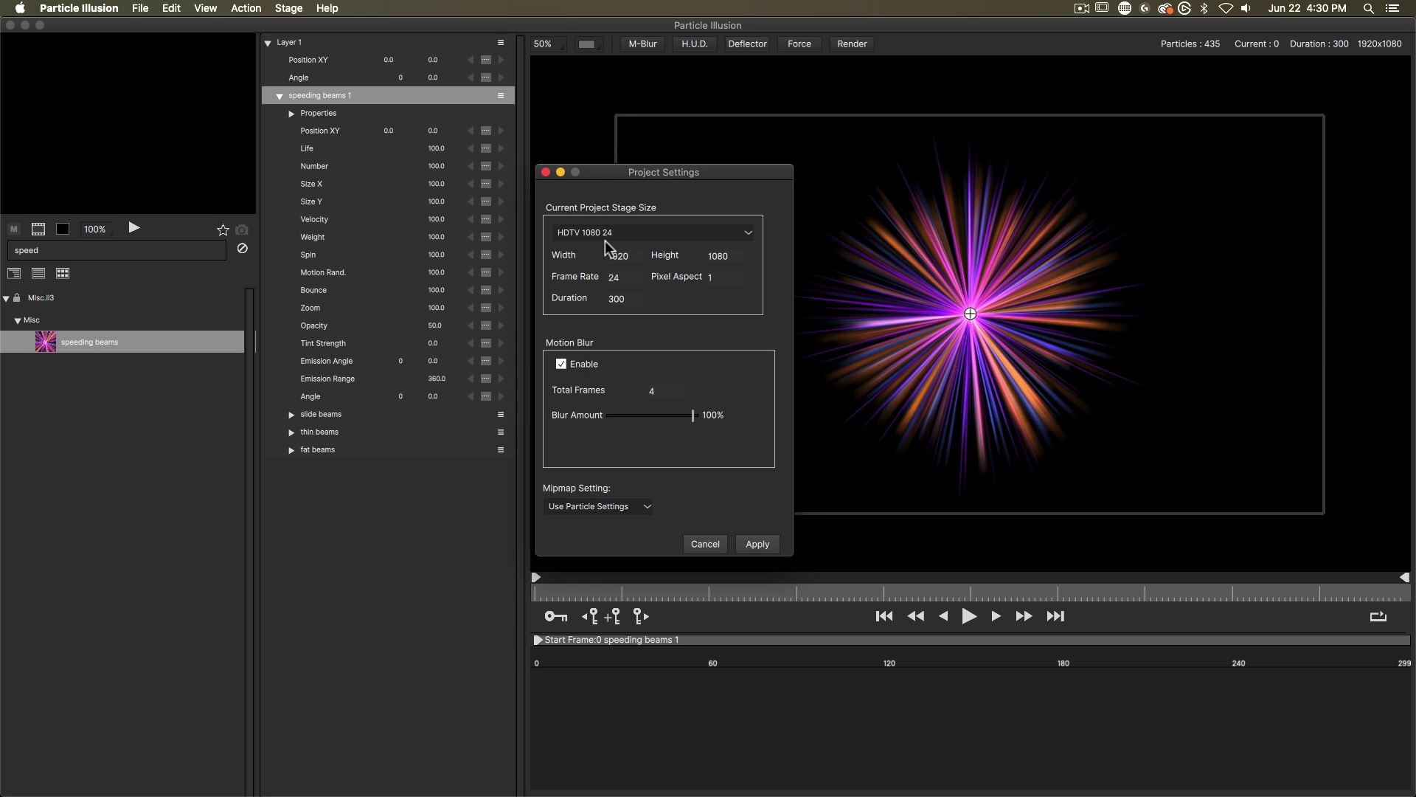
{"action": "left_click", "coordinate": [760, 544]}
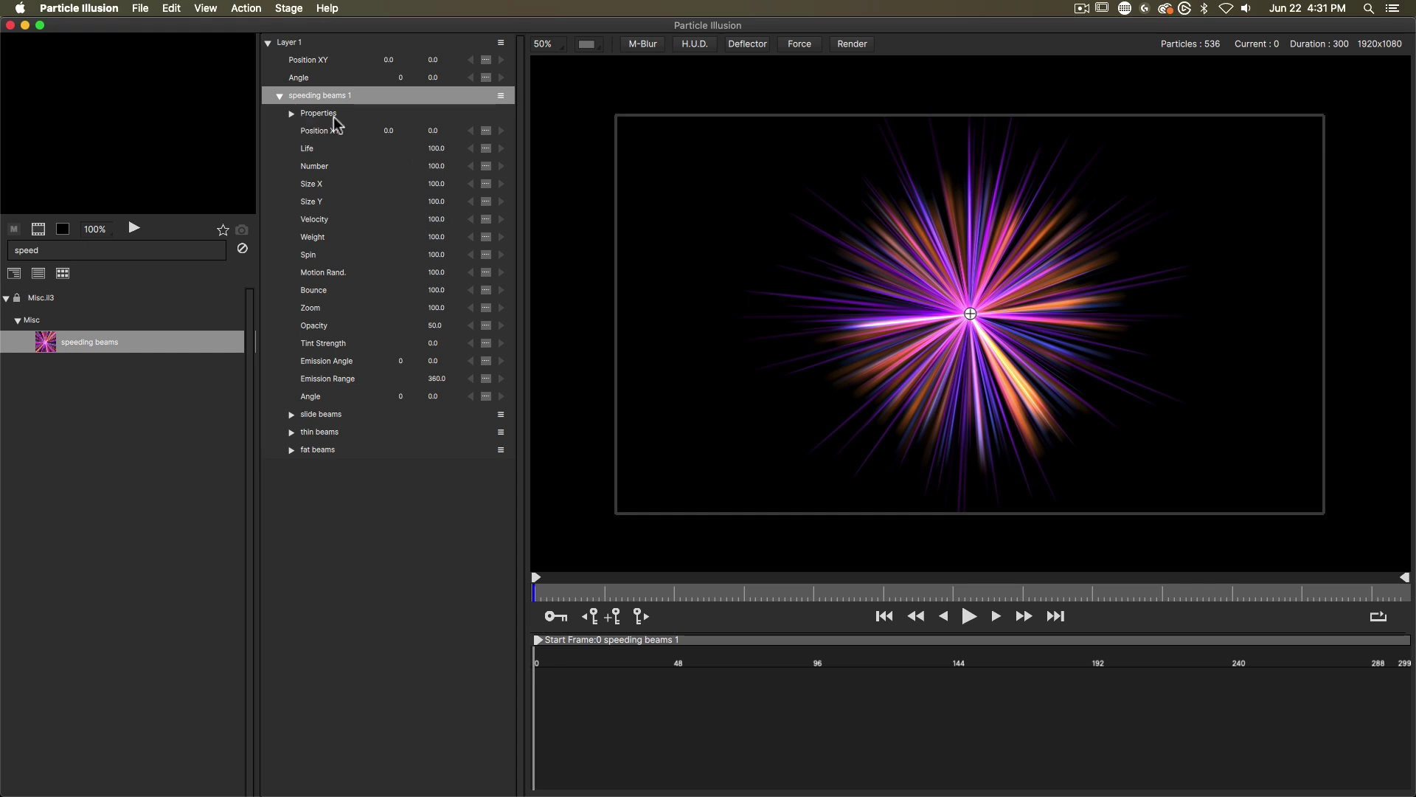
{"action": "left_click", "coordinate": [308, 59]}
{"action": "left_click", "coordinate": [316, 60]}
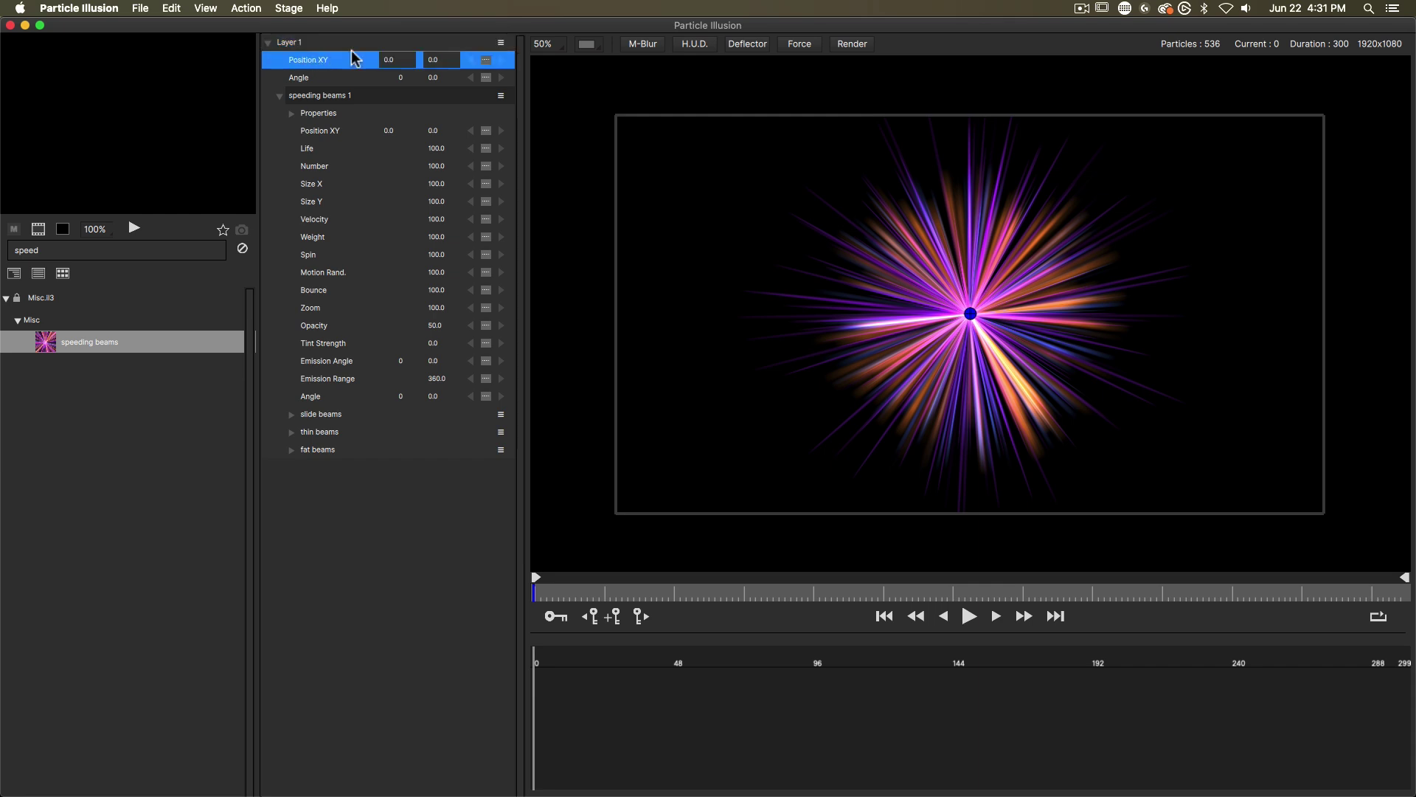
{"action": "left_click_drag", "start_coordinate": [395, 62], "coordinate": [294, 66]}
{"action": "key", "text": "super+z"}
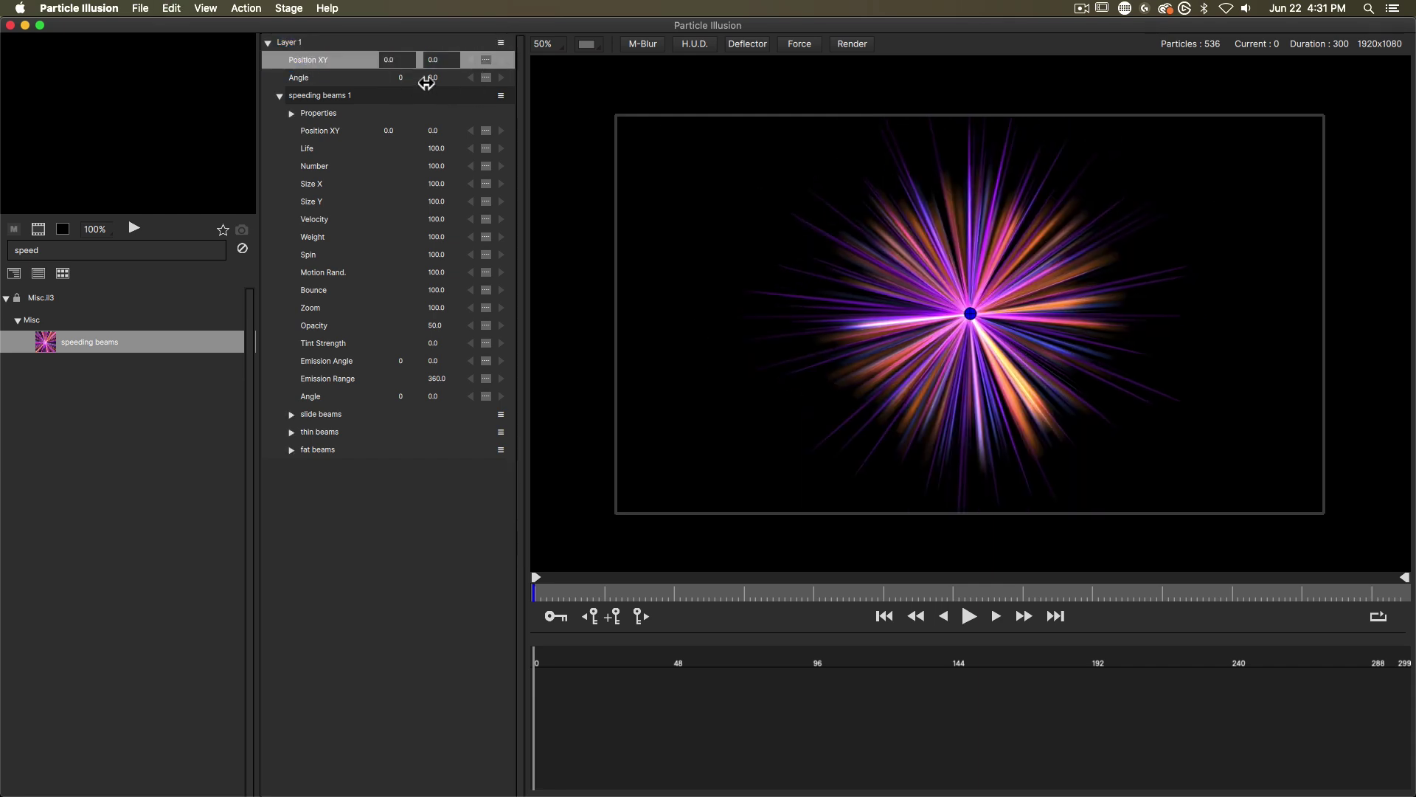
{"action": "left_click_drag", "start_coordinate": [432, 79], "coordinate": [435, 82]}
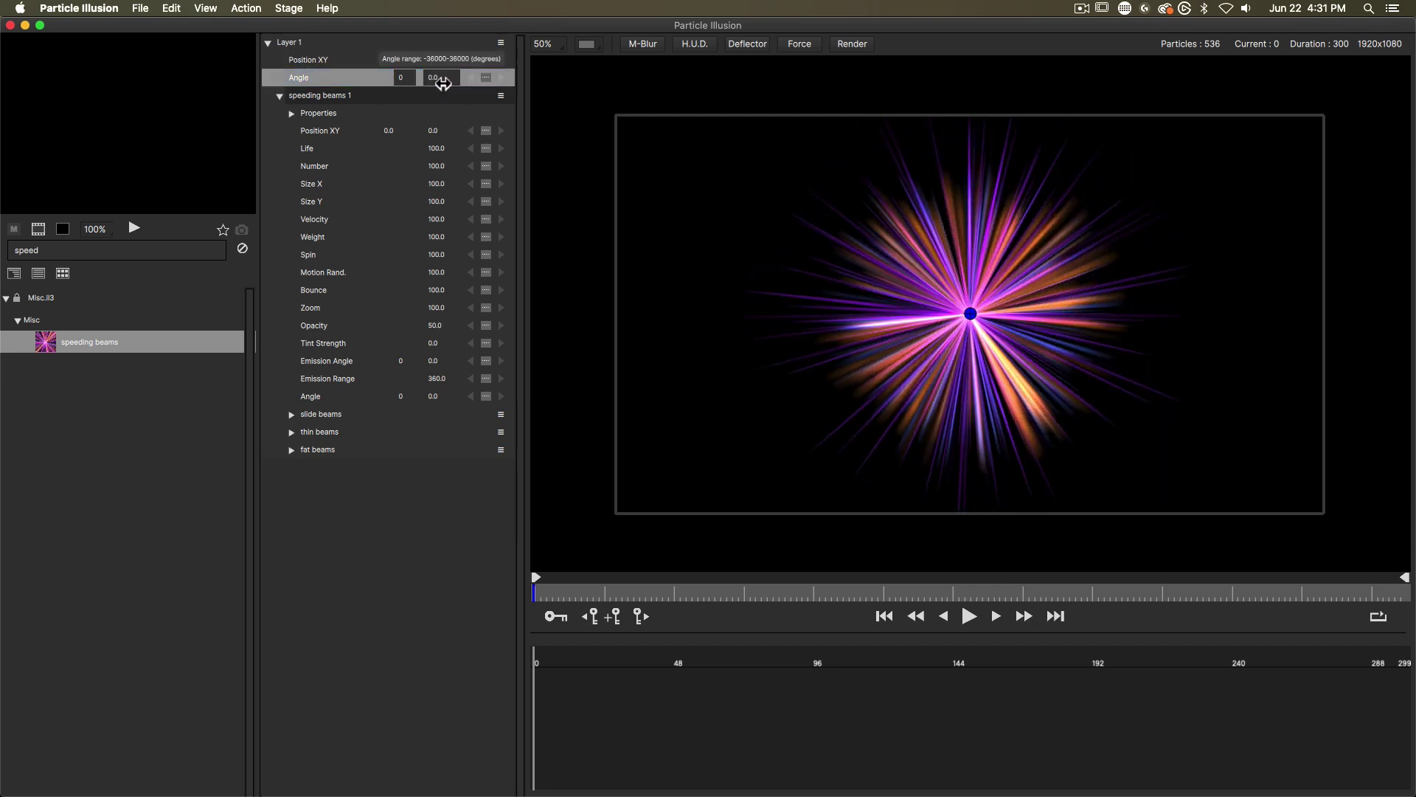
{"action": "left_click", "coordinate": [322, 95]}
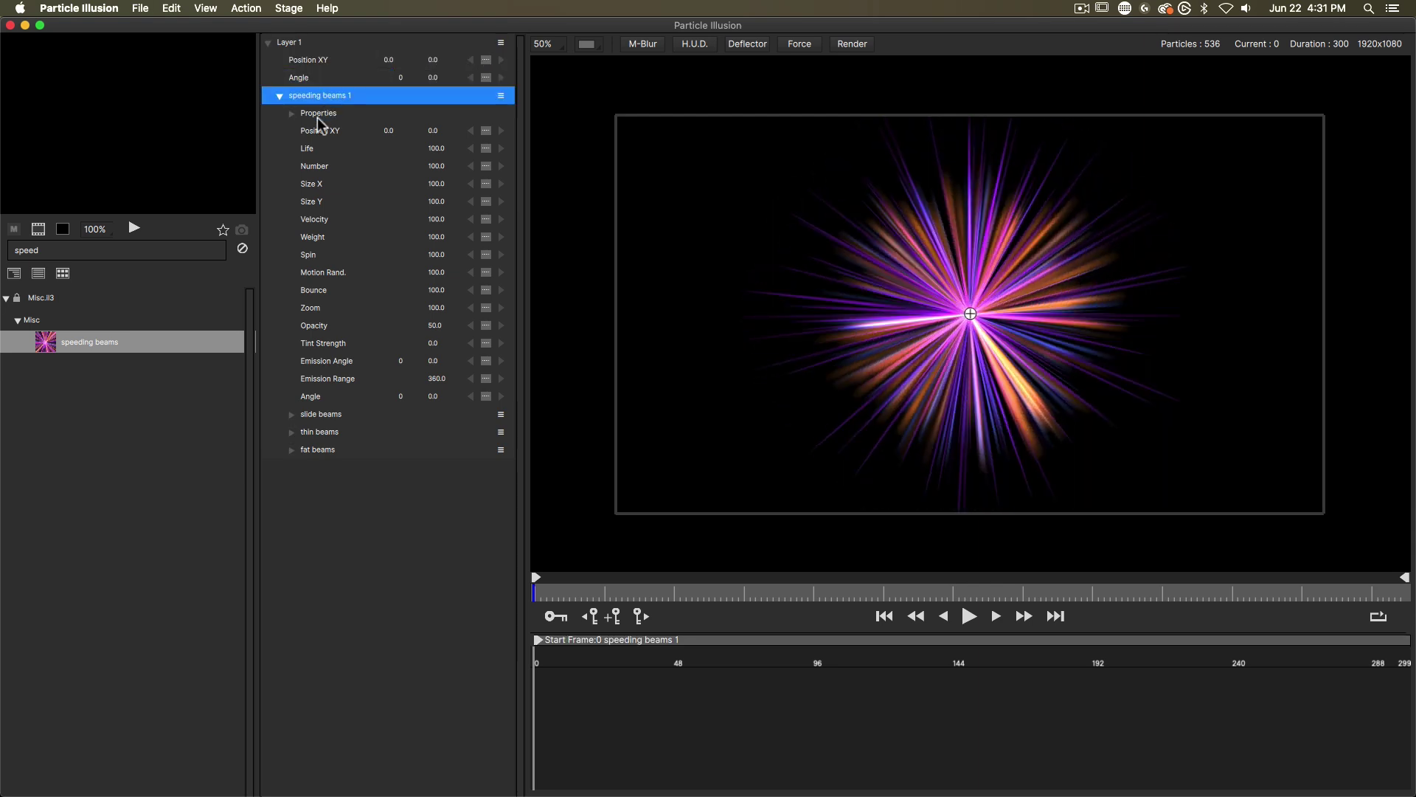
Step: Expand the emitter's Properties and keep Point as its Shape
{"action": "left_click", "coordinate": [294, 114]}
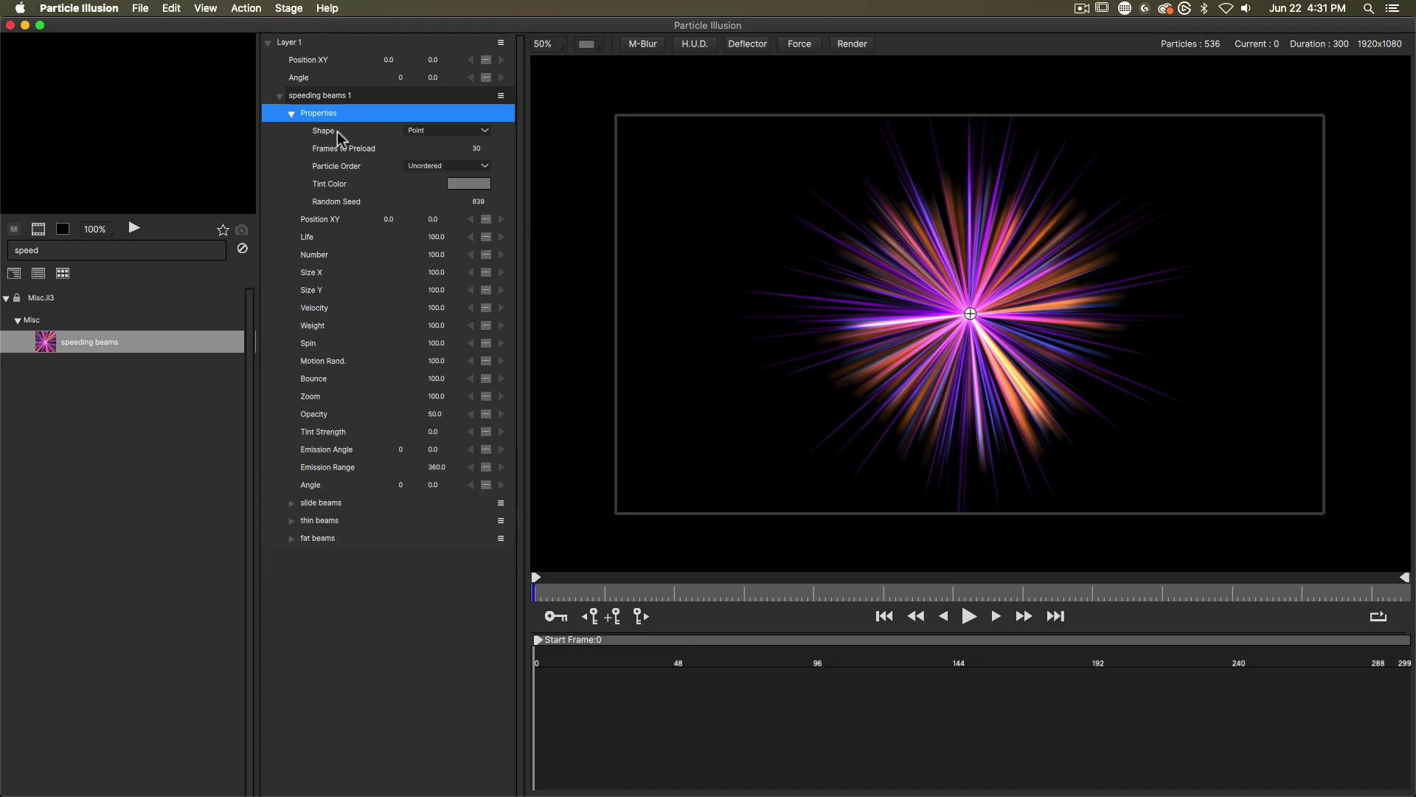
{"action": "left_click", "coordinate": [333, 132]}
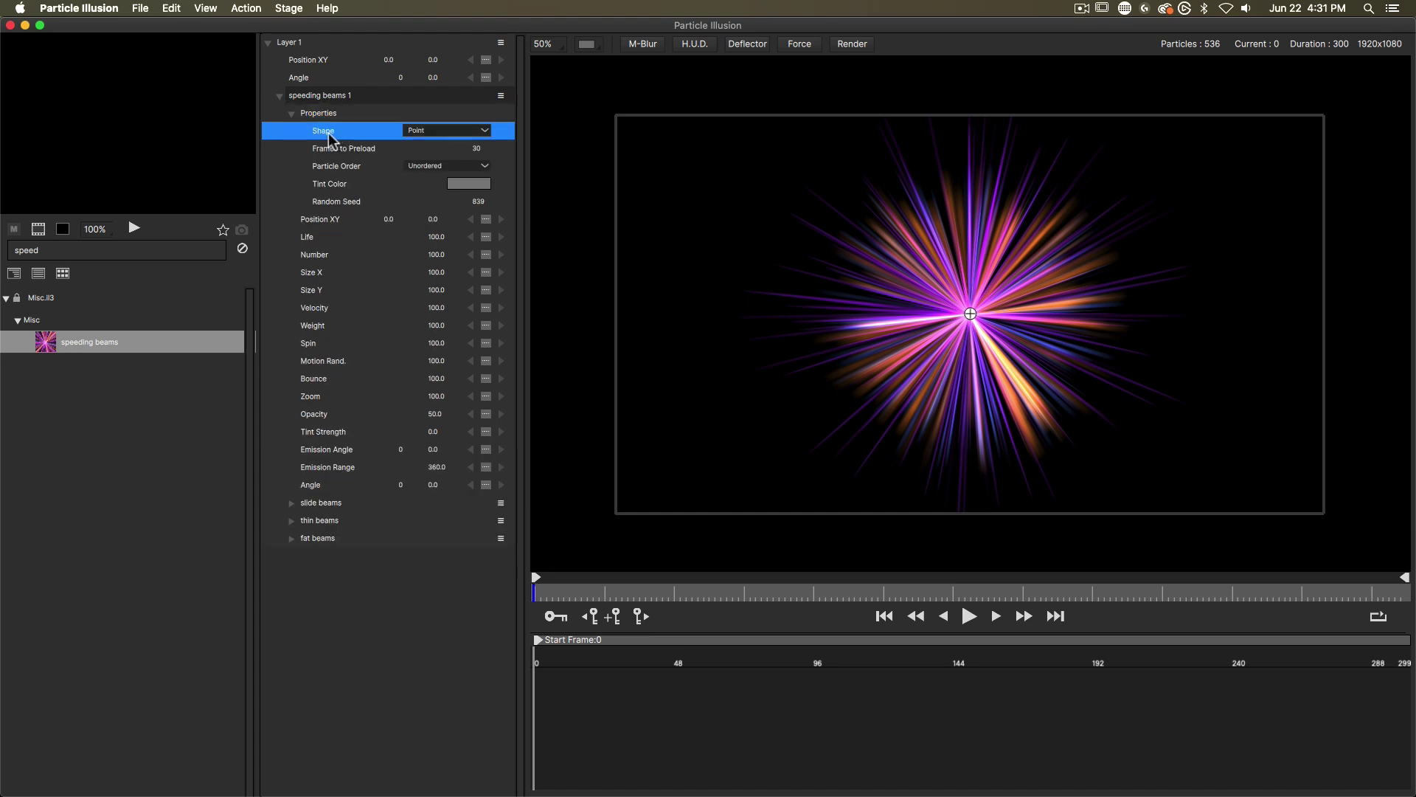
{"action": "left_click", "coordinate": [444, 130]}
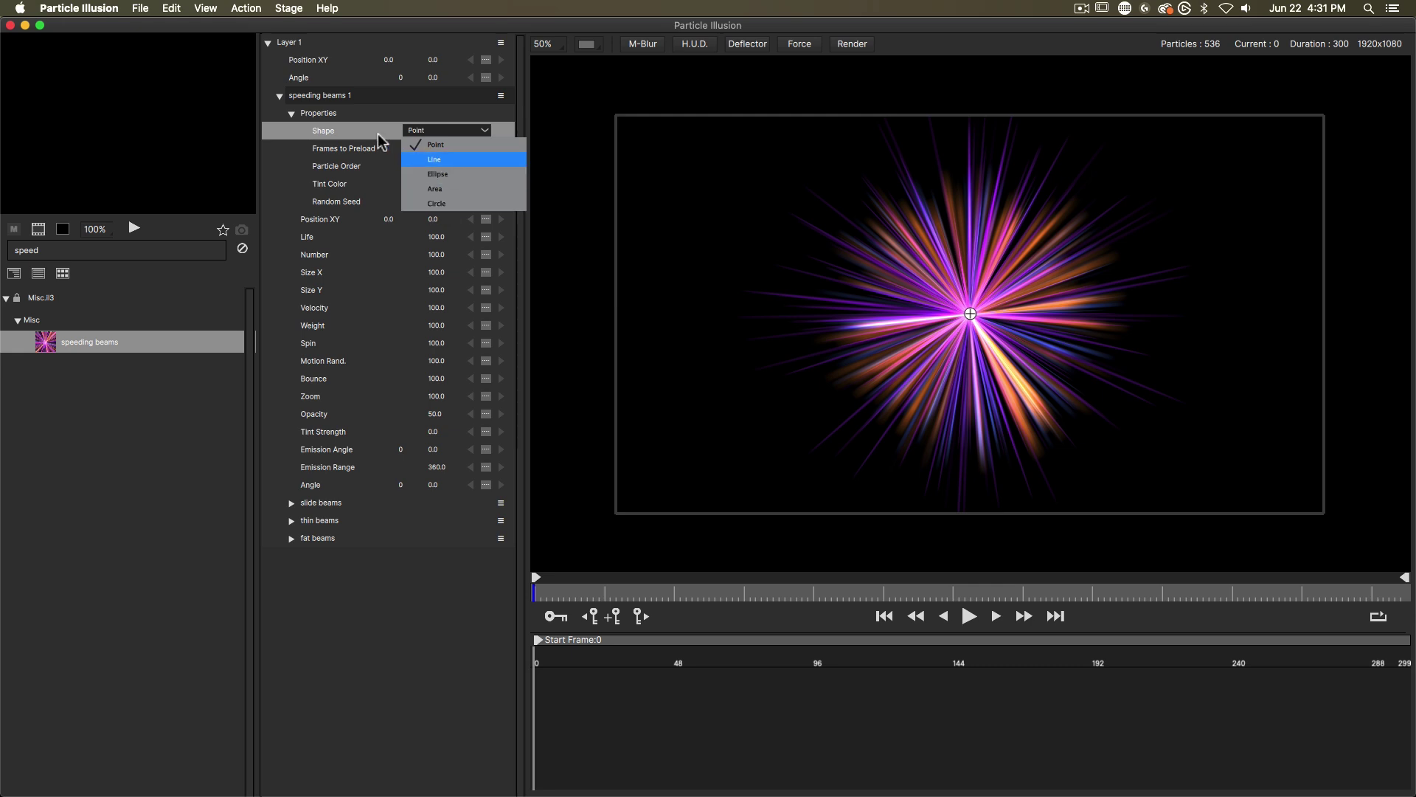
{"action": "left_click", "coordinate": [422, 139]}
{"action": "left_click", "coordinate": [339, 150]}
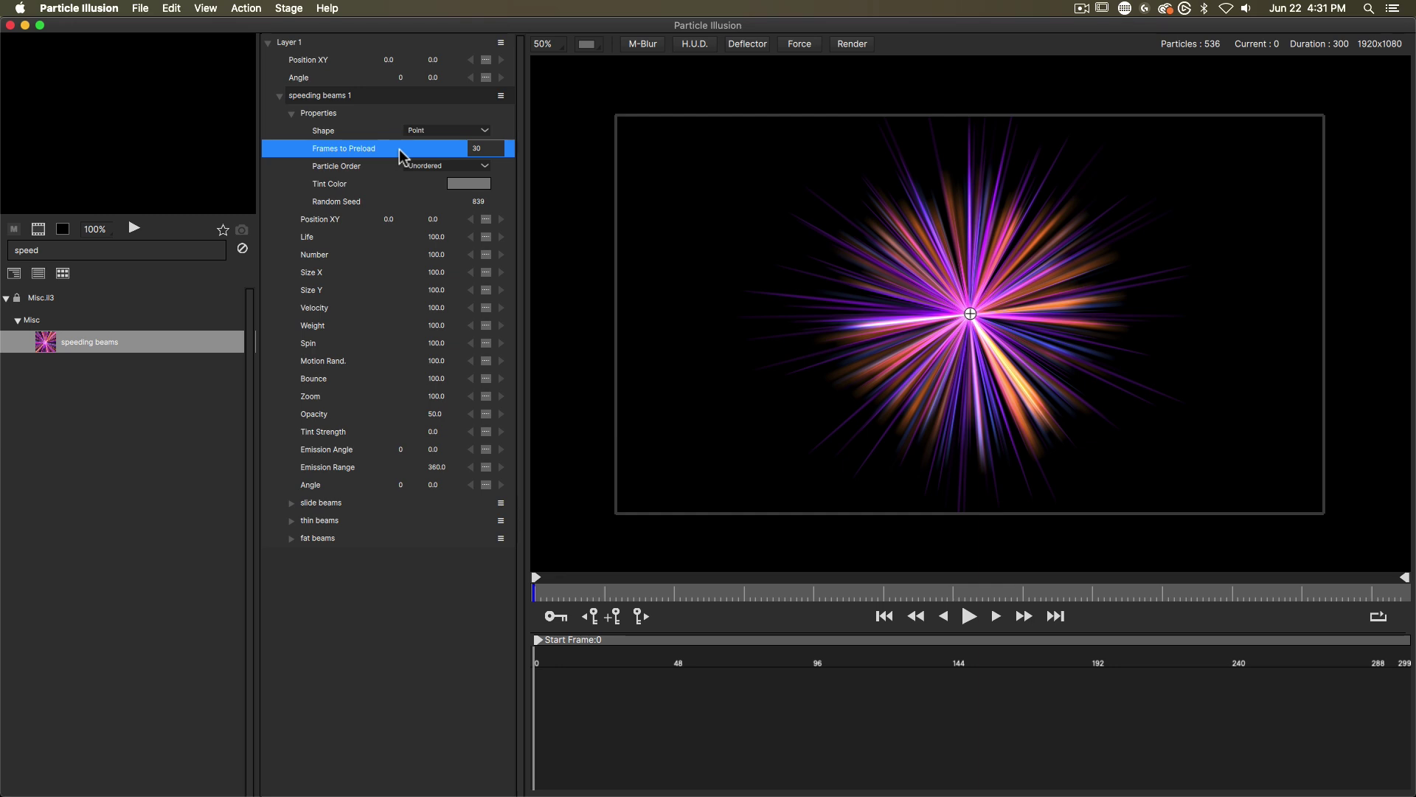
Step: Set the emitter's Tint Color to blue
{"action": "left_click", "coordinate": [366, 181]}
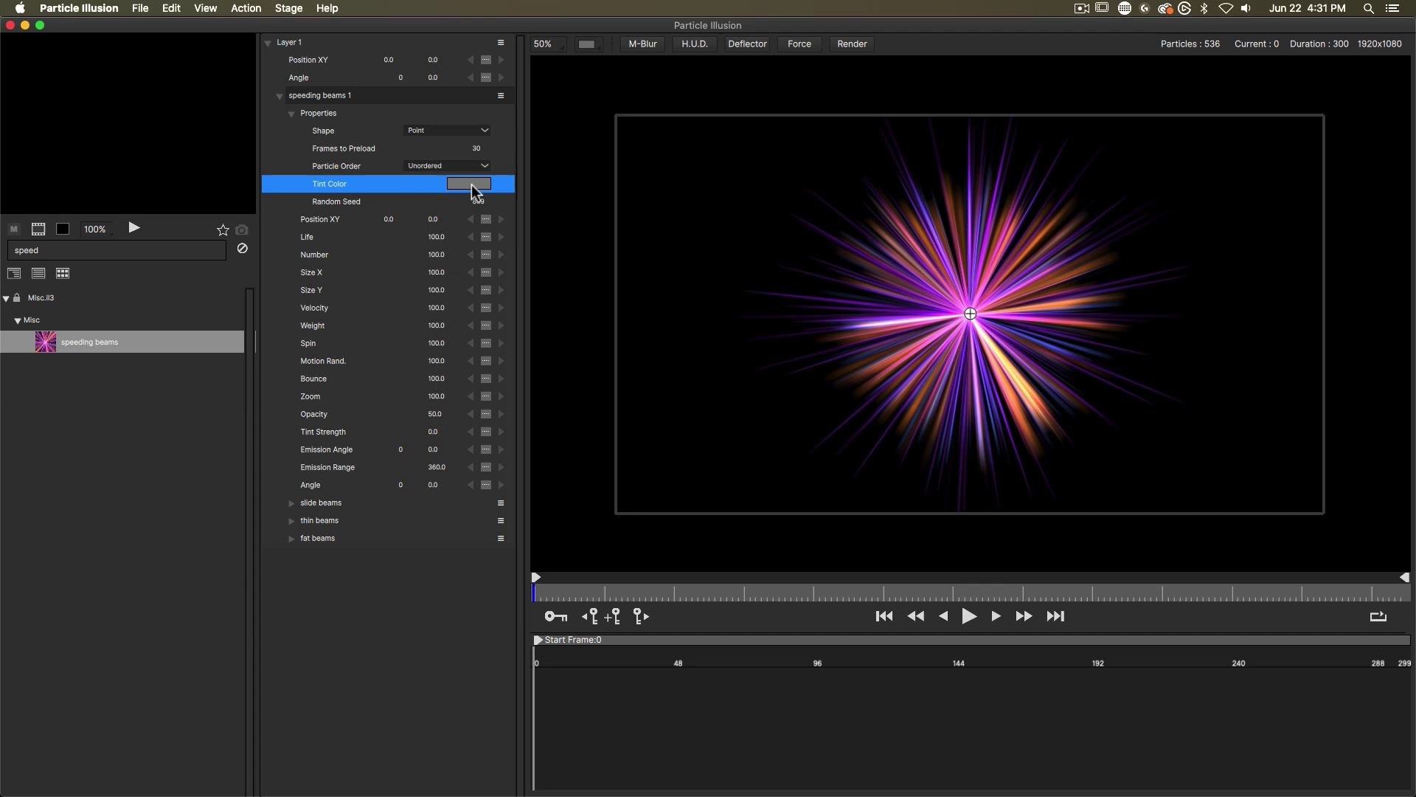
{"action": "left_click", "coordinate": [472, 186]}
{"action": "left_click", "coordinate": [937, 358]}
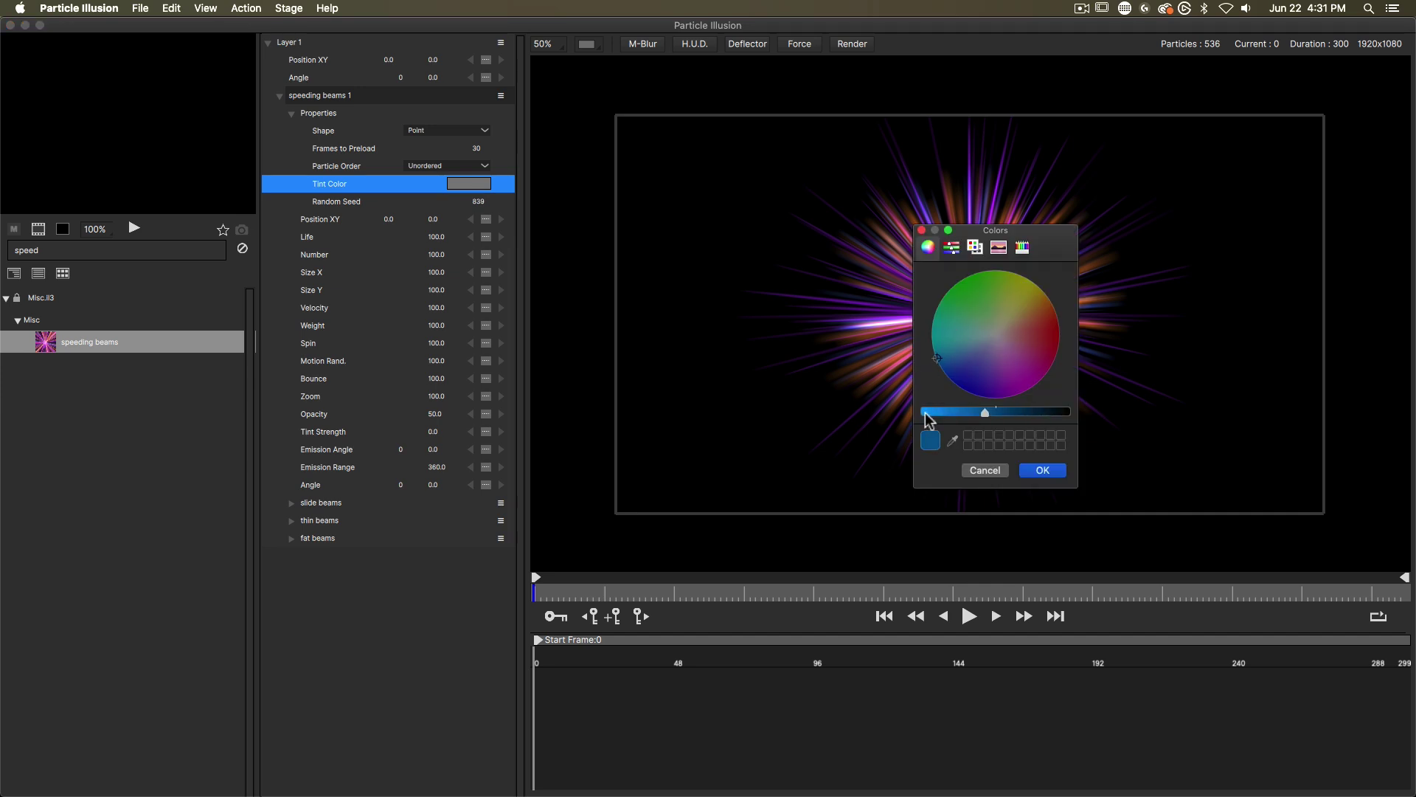
{"action": "left_click", "coordinate": [1042, 470]}
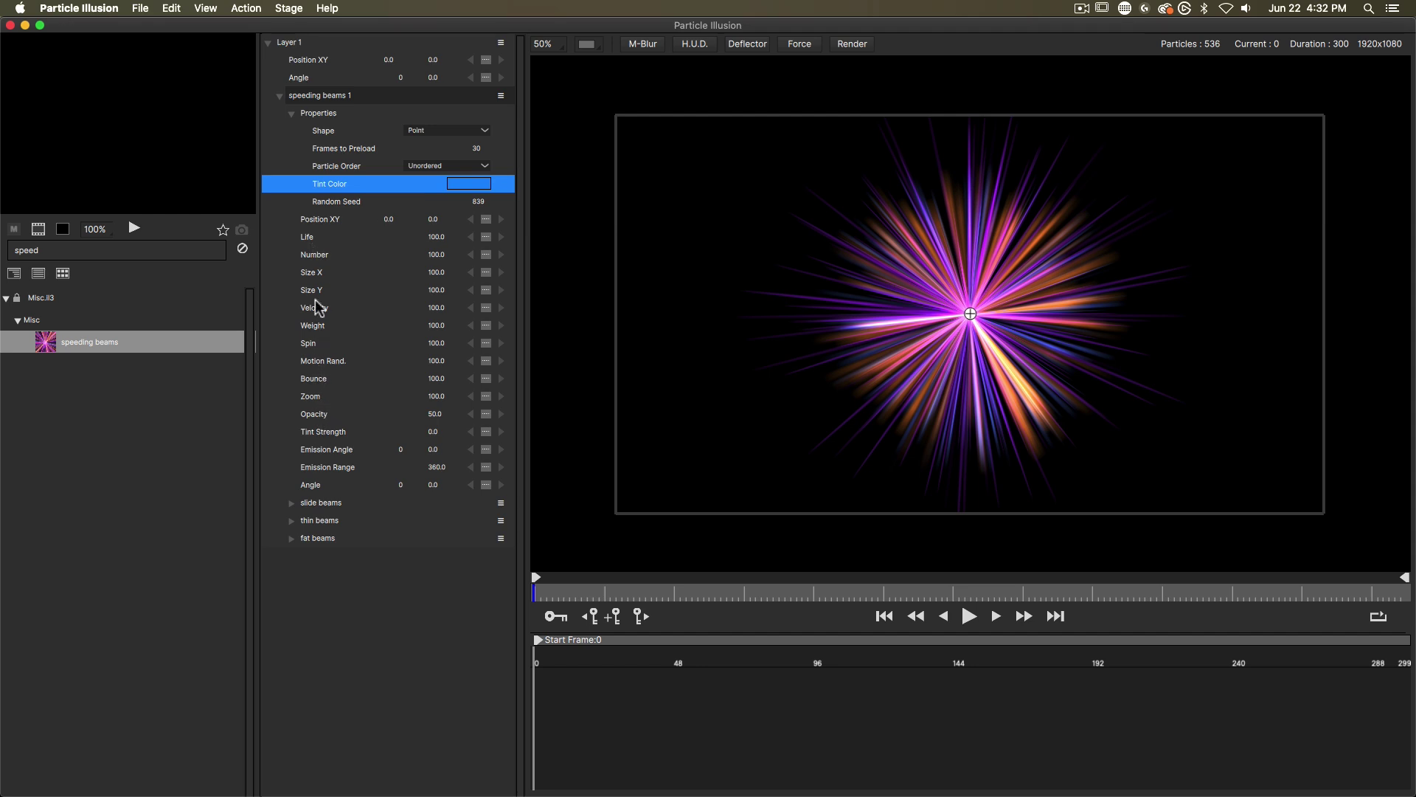
Step: Set Tint Strength to 100, then drag it down to about 87.7
{"action": "left_click", "coordinate": [322, 431]}
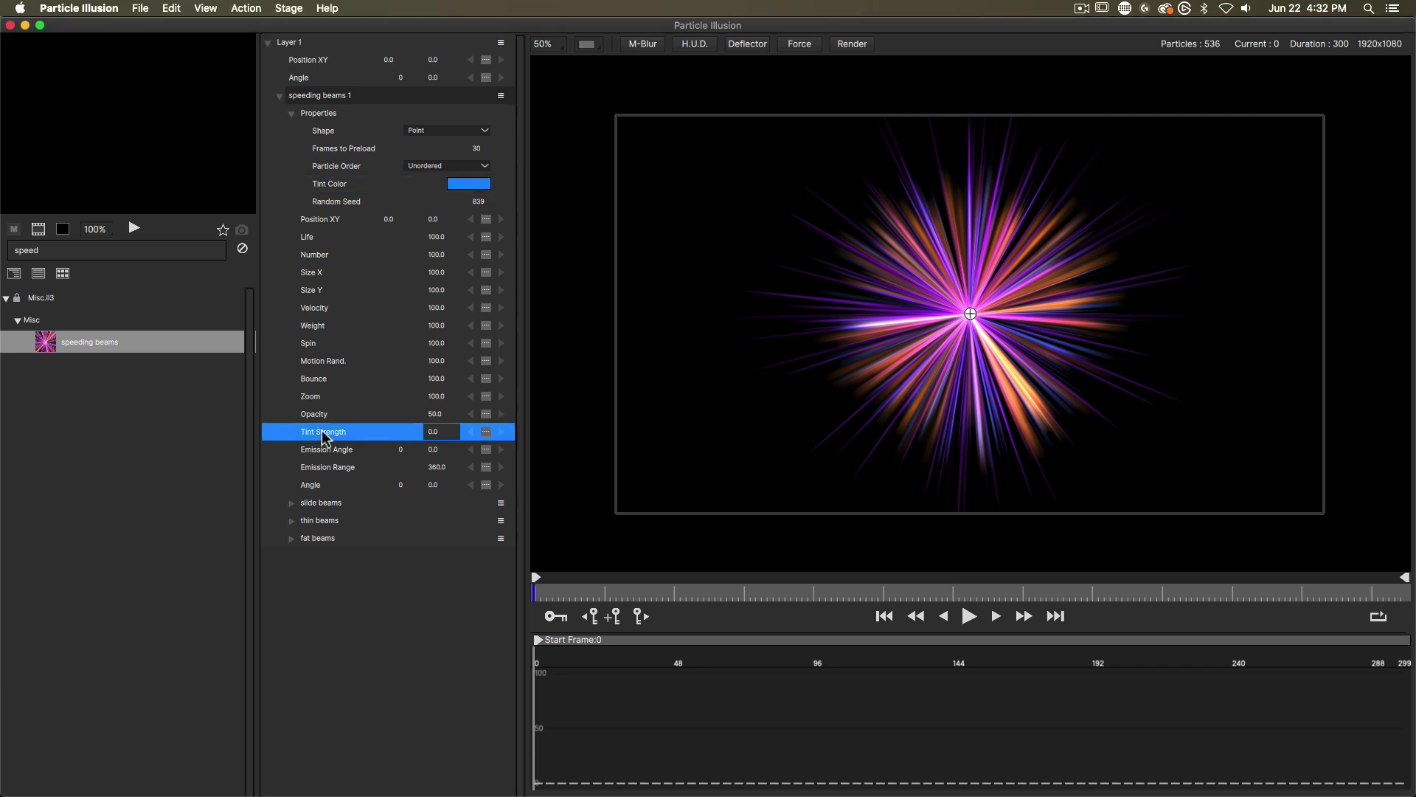
{"action": "left_click", "coordinate": [435, 436]}
{"action": "type", "text": "10"}
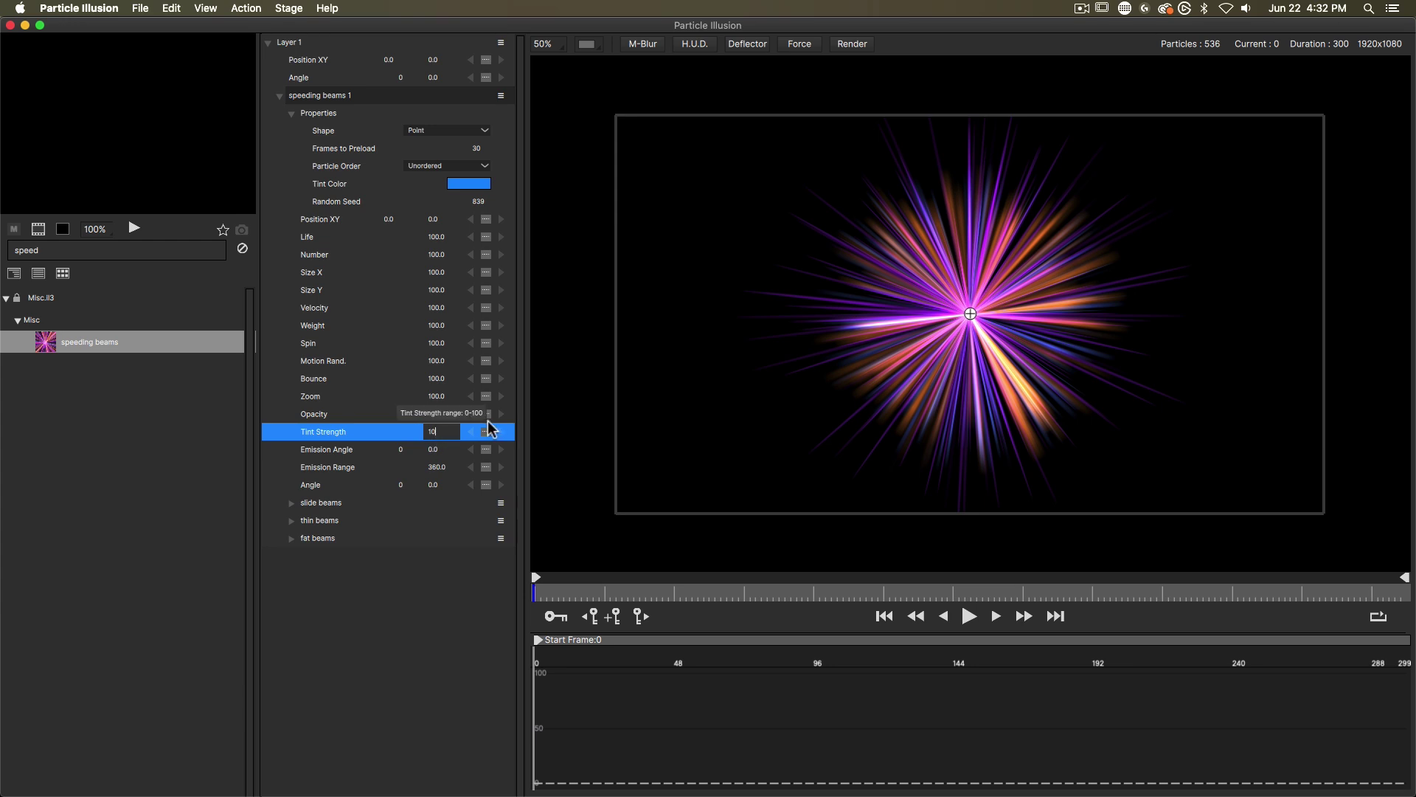
{"action": "type", "text": "0"}
{"action": "key", "text": "Return"}
{"action": "left_click_drag", "start_coordinate": [453, 437], "coordinate": [356, 435]}
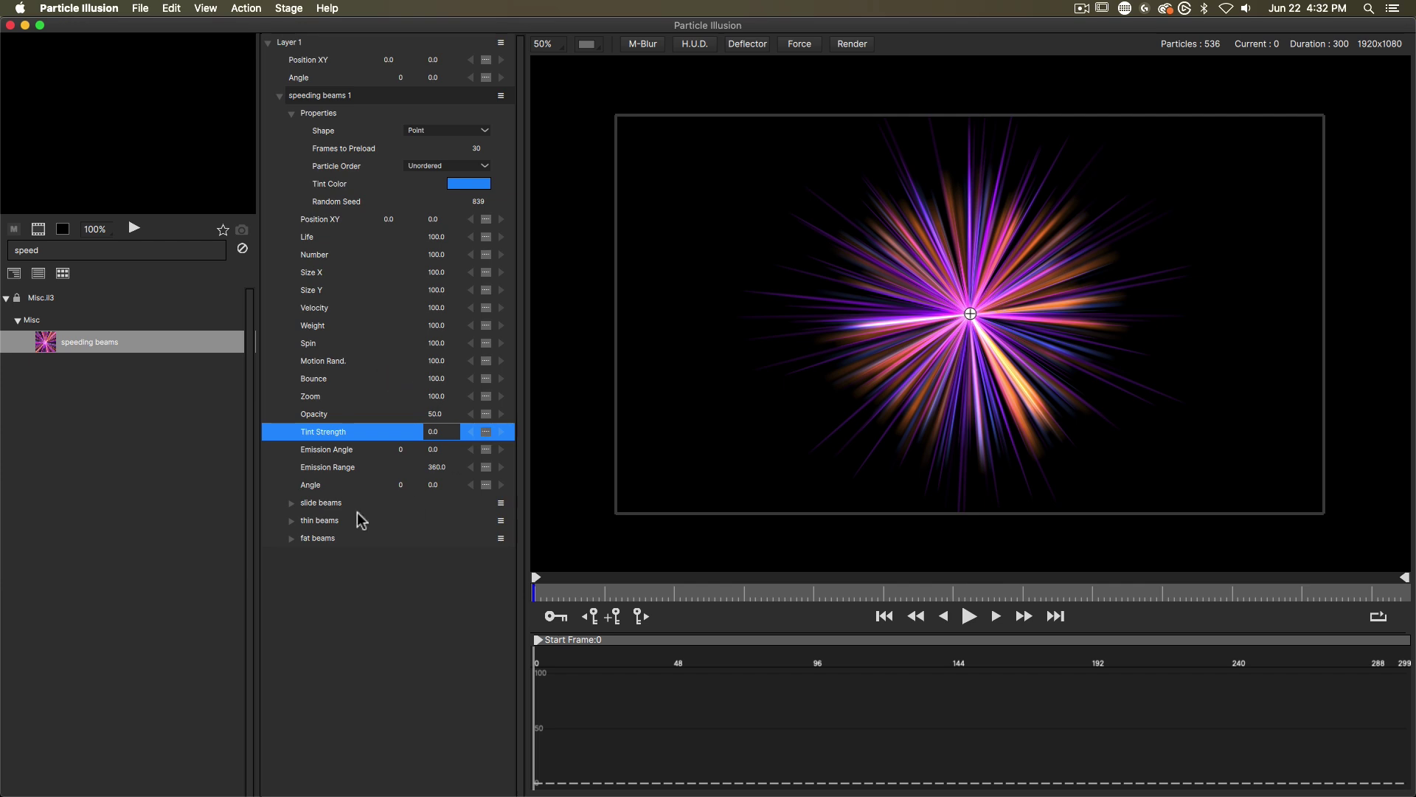
Step: Select slide, thin and fat beams, then try a larger Number before resetting it to 100
{"action": "left_click", "coordinate": [329, 505]}
{"action": "left_click", "coordinate": [336, 519]}
{"action": "left_click", "coordinate": [339, 536]}
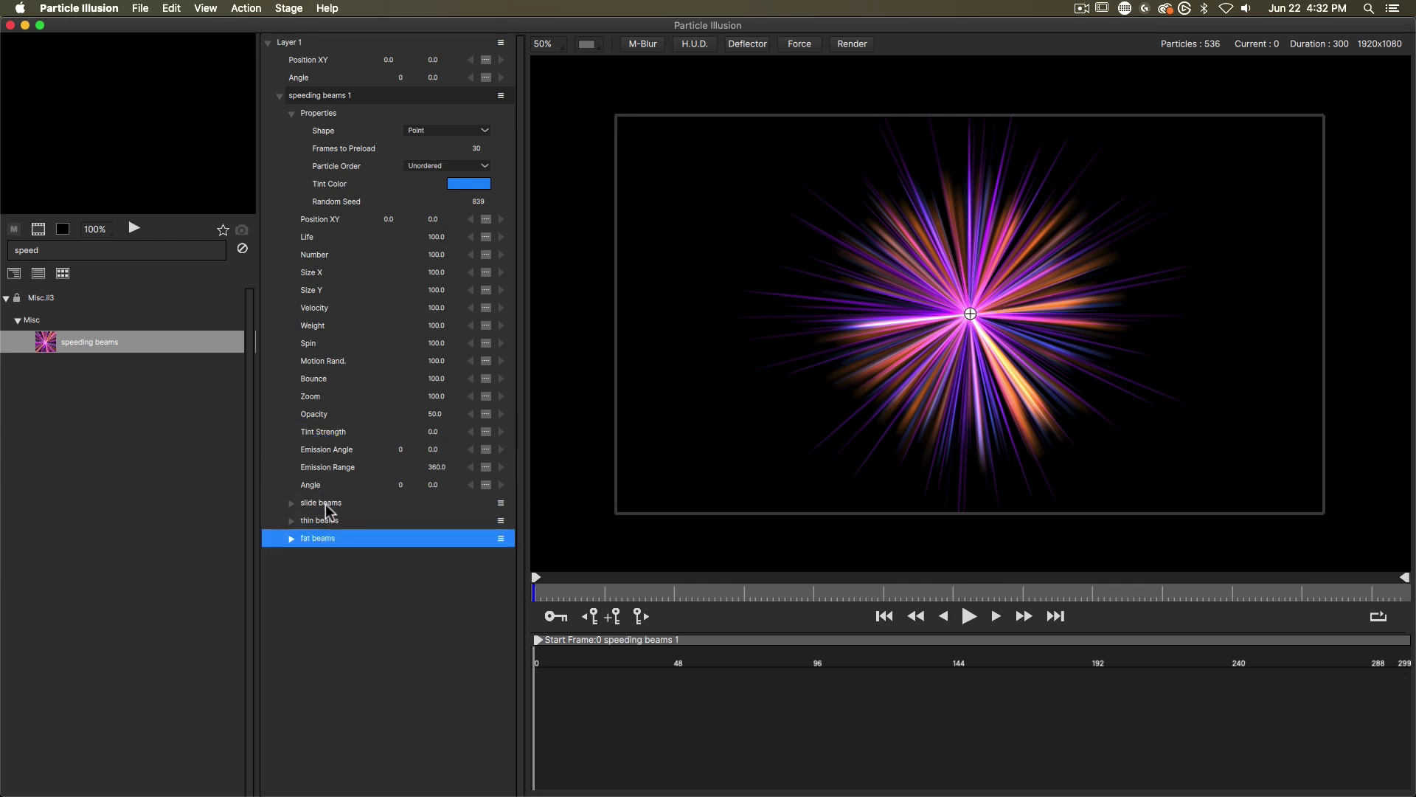
{"action": "left_click", "coordinate": [342, 258]}
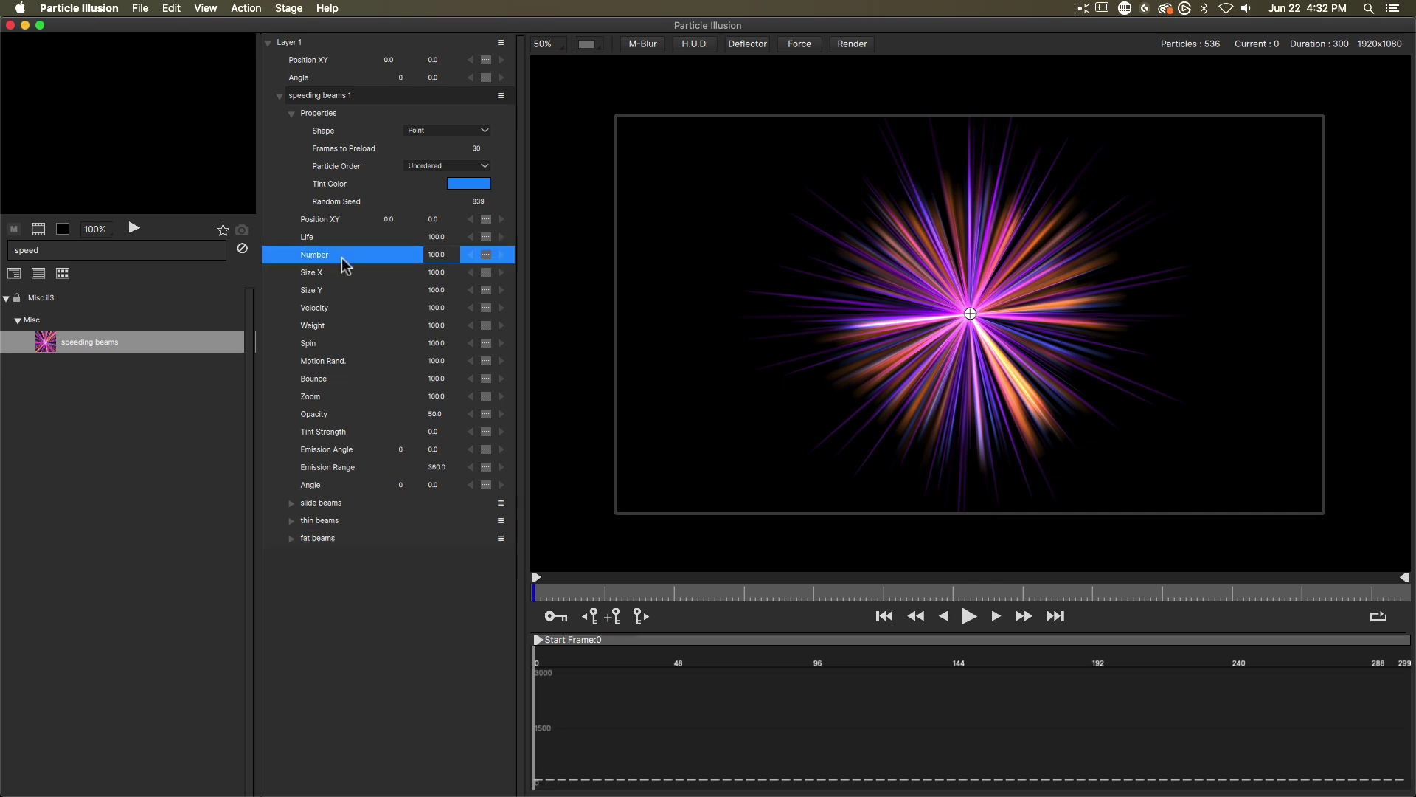
{"action": "left_click", "coordinate": [437, 257]}
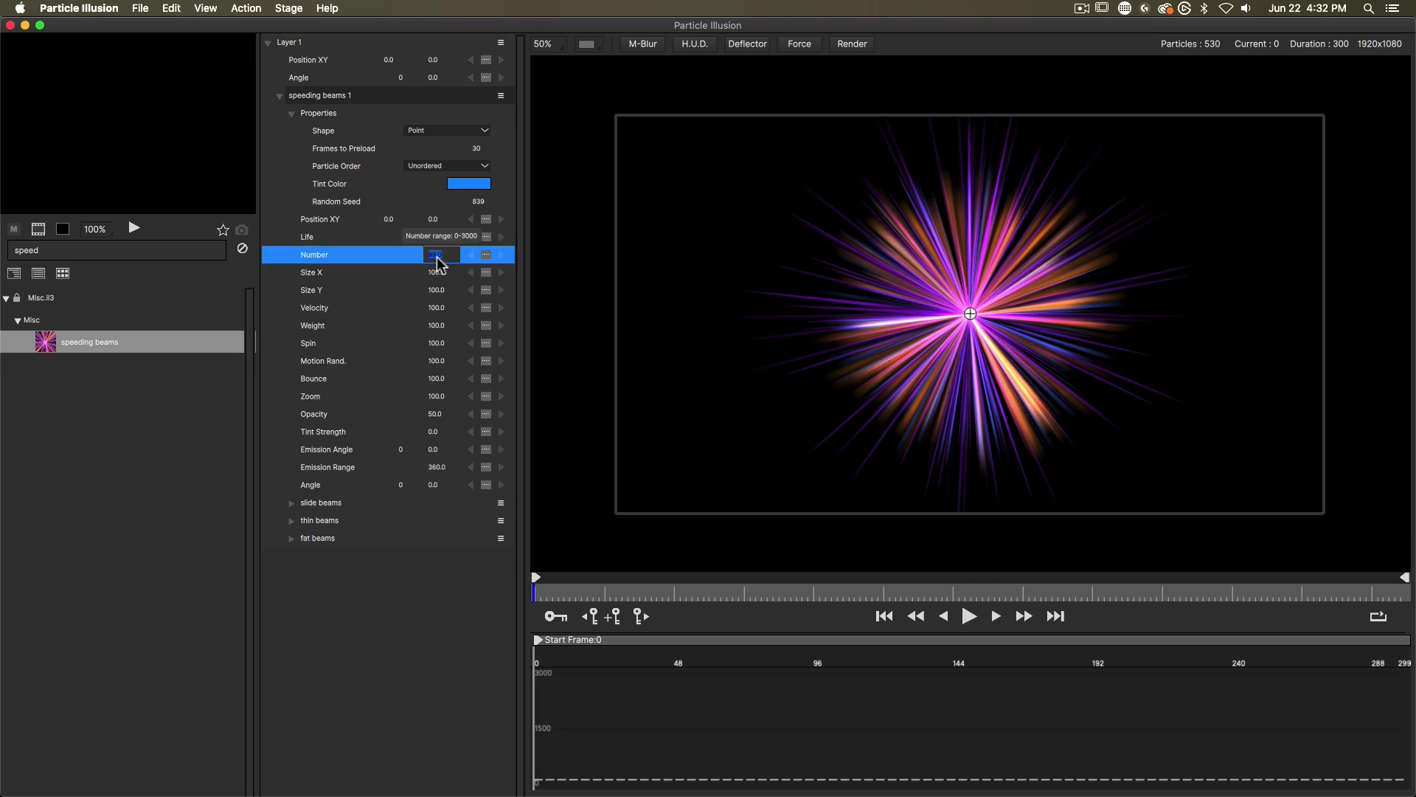
{"action": "left_click_drag", "start_coordinate": [437, 260], "coordinate": [475, 263]}
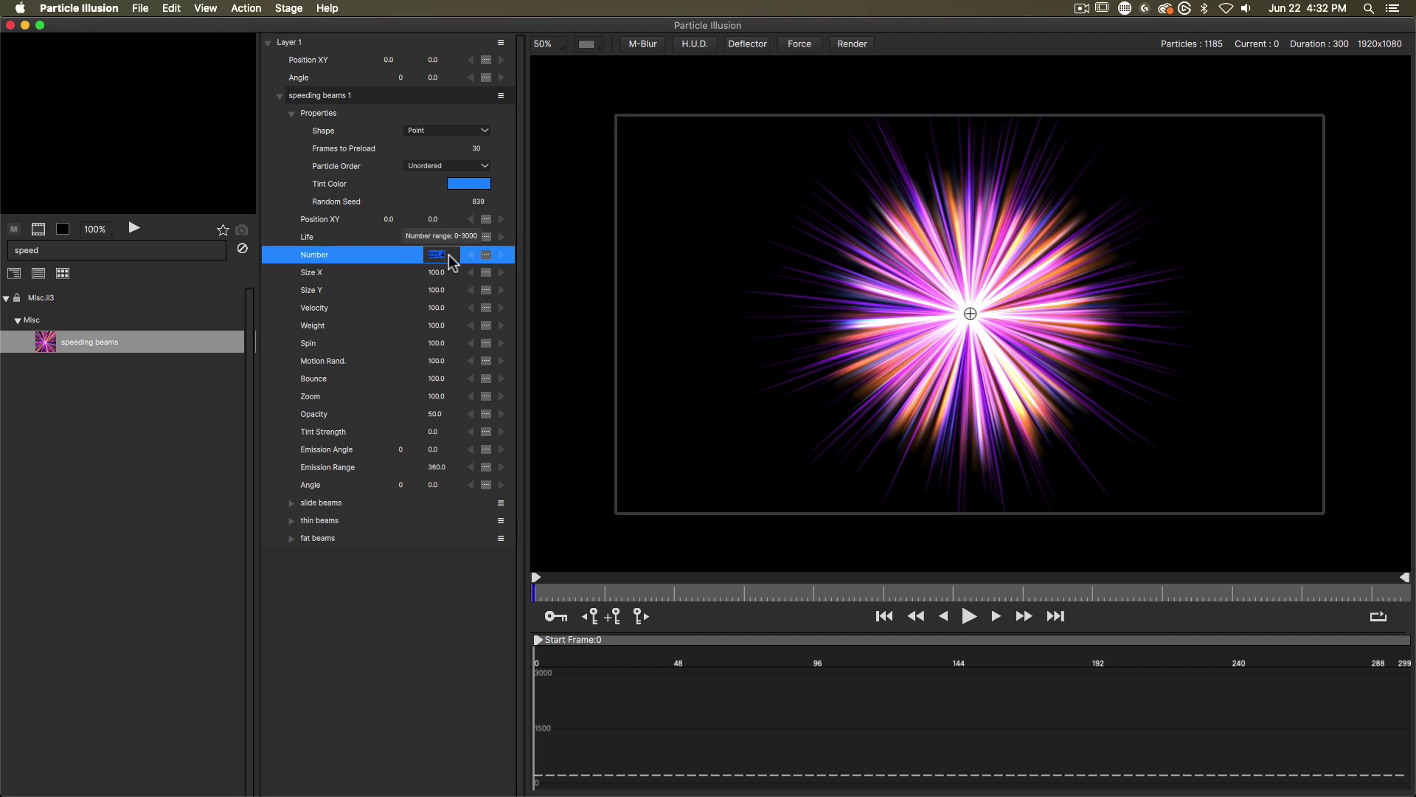
{"action": "type", "text": "100"}
{"action": "key", "text": "Return"}
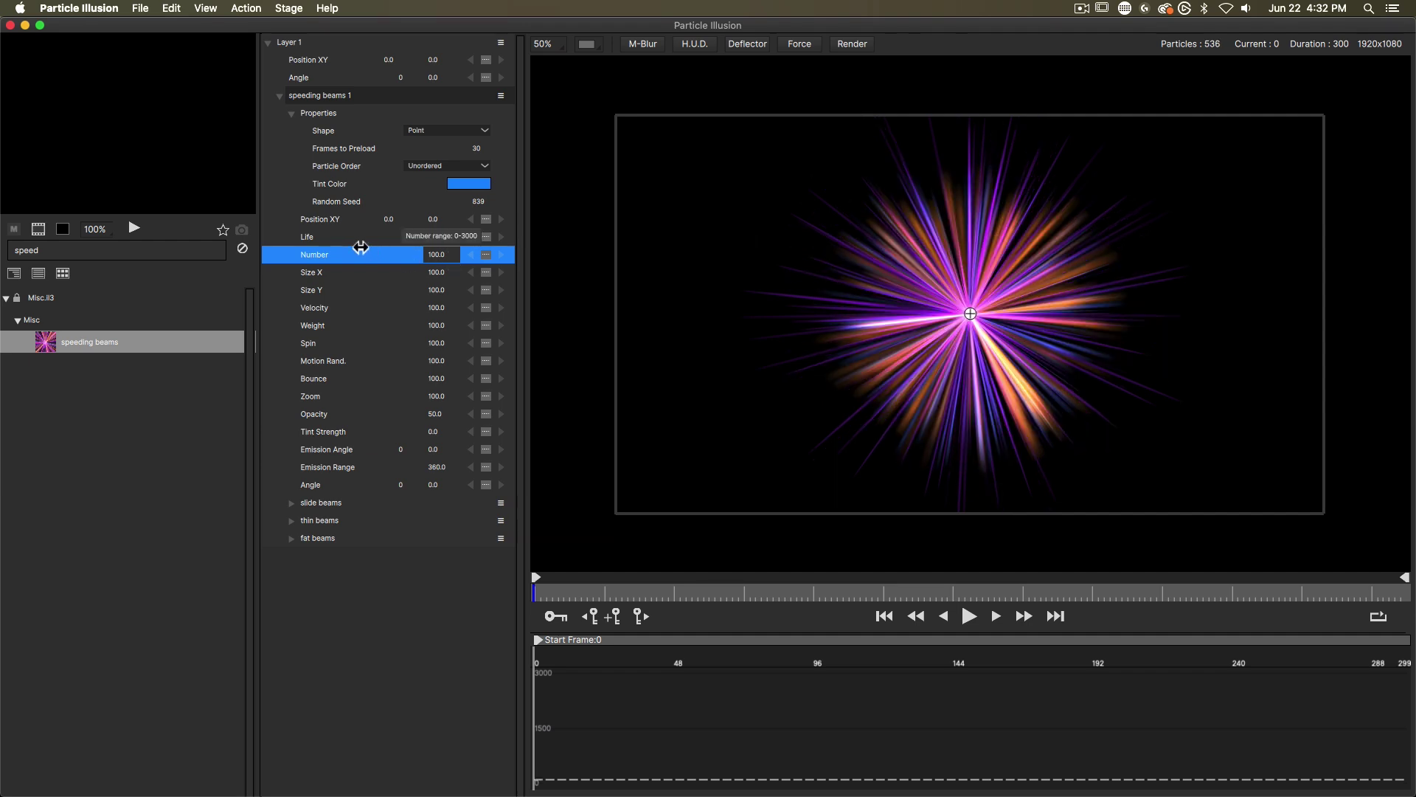
Step: Try Life values of 50 and 200, then set Life back to 100
{"action": "left_click", "coordinate": [418, 244]}
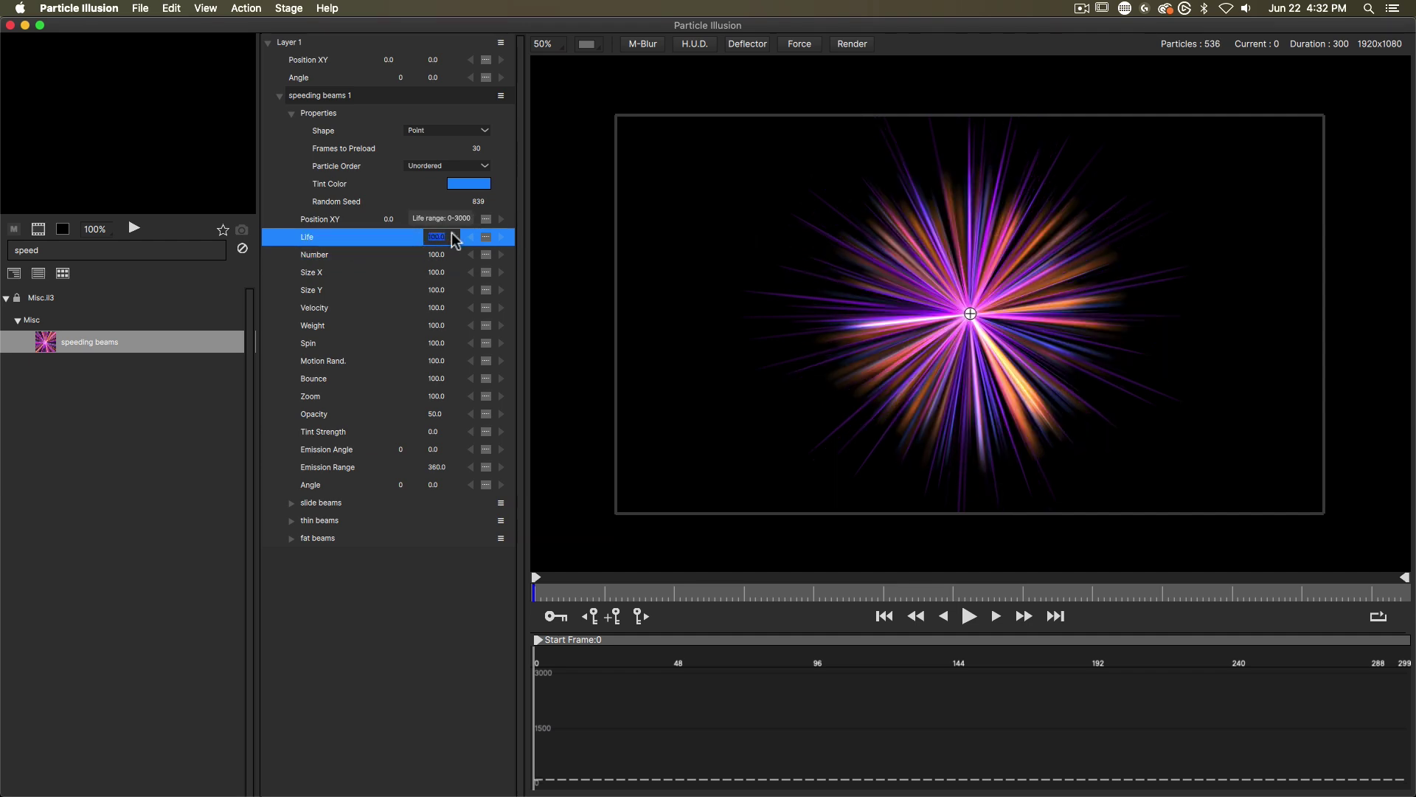
{"action": "type", "text": "50"}
{"action": "key", "text": "Return"}
{"action": "left_click", "coordinate": [442, 236]}
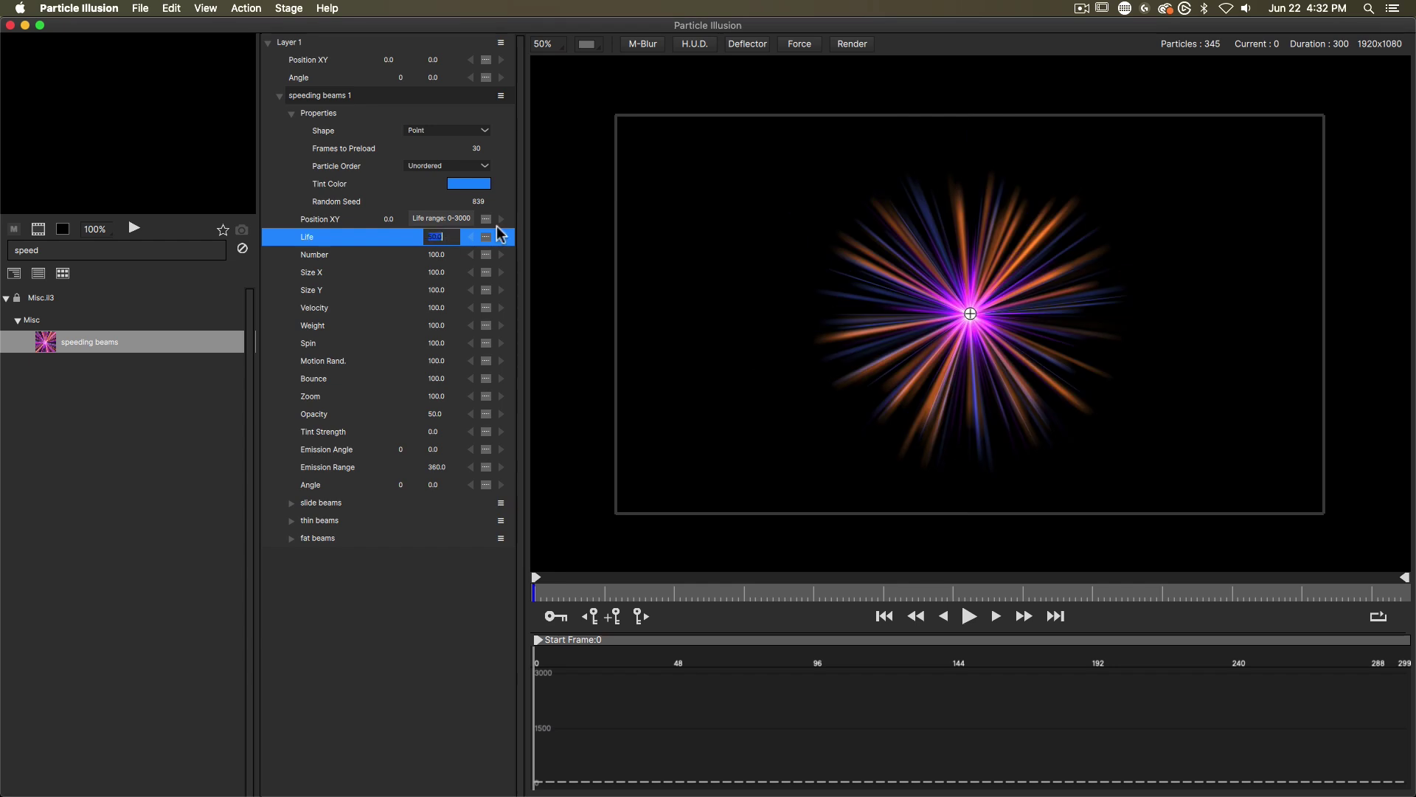
{"action": "type", "text": "200"}
{"action": "key", "text": "Return"}
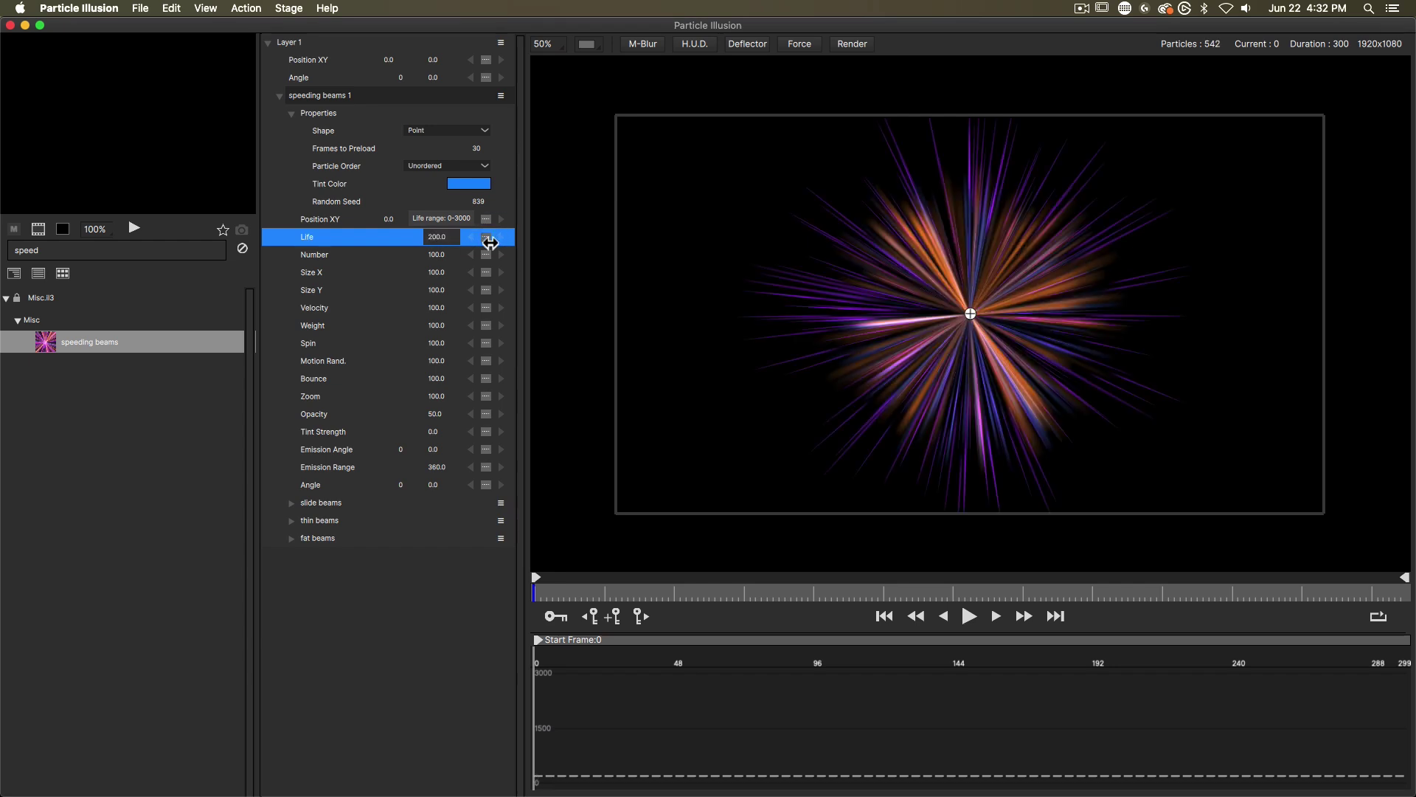
{"action": "left_click", "coordinate": [441, 238]}
{"action": "type", "text": "100"}
{"action": "key", "text": "Return"}
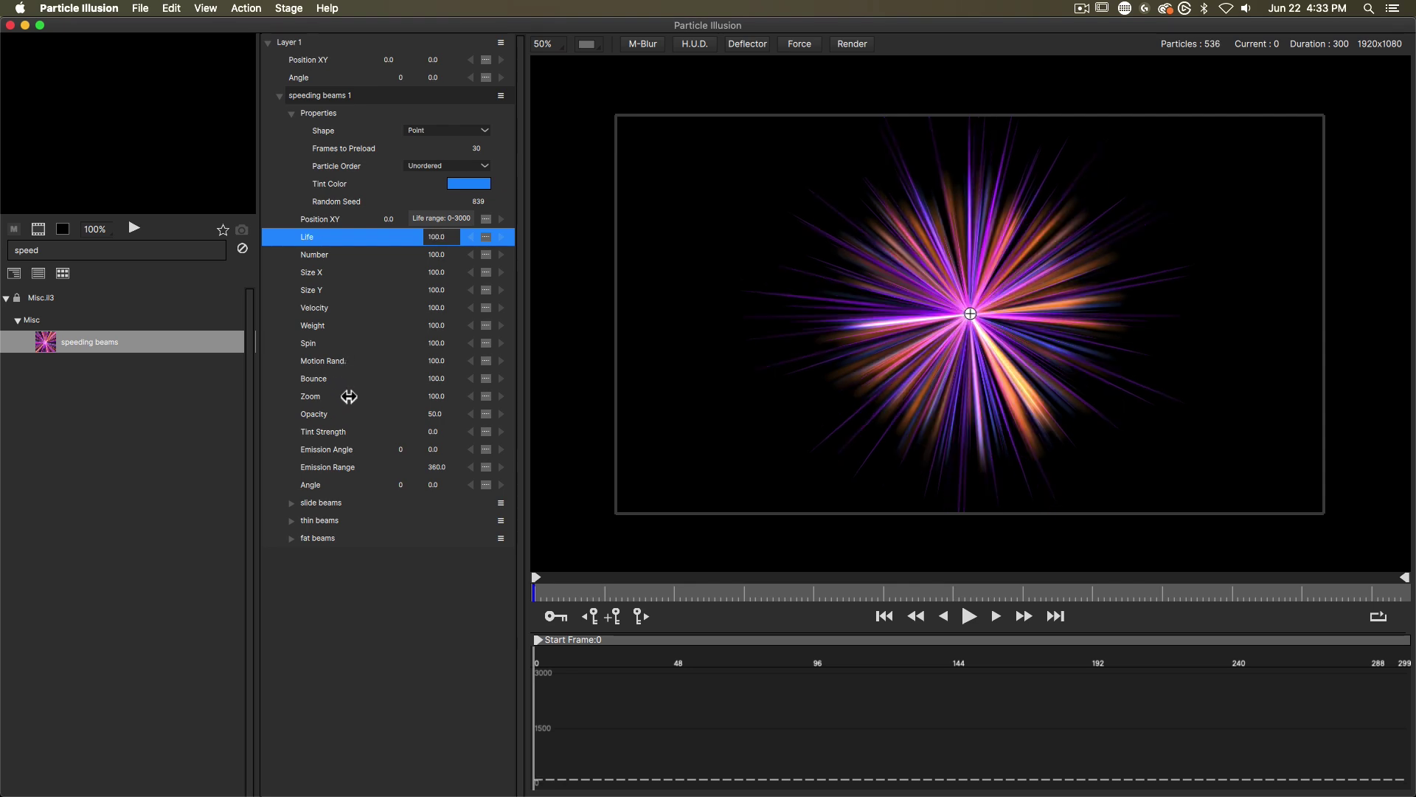
Step: Raise Zoom, then experiment with Size X and Size Y before resetting both to 100
{"action": "left_click_drag", "start_coordinate": [446, 396], "coordinate": [459, 396]}
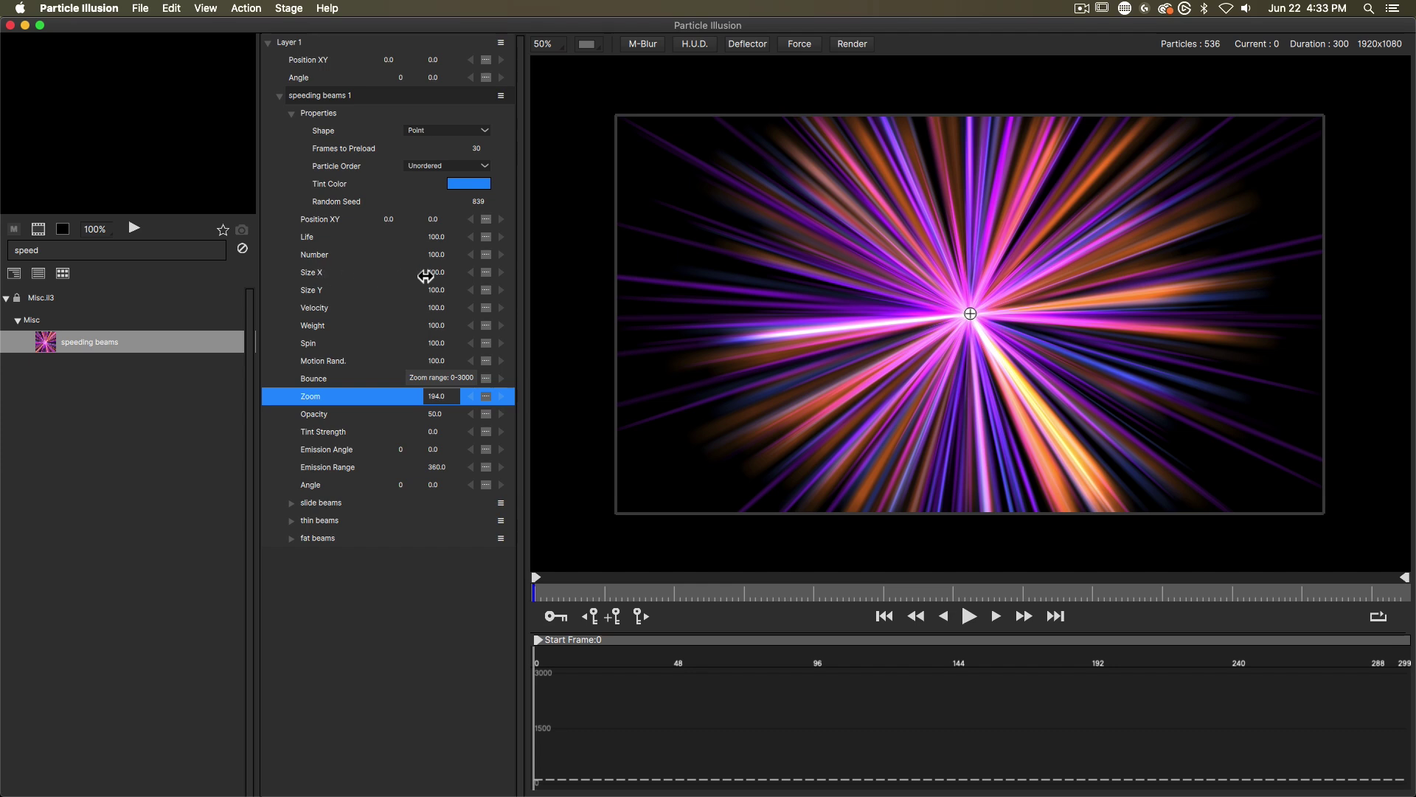
{"action": "left_click_drag", "start_coordinate": [436, 272], "coordinate": [466, 272]}
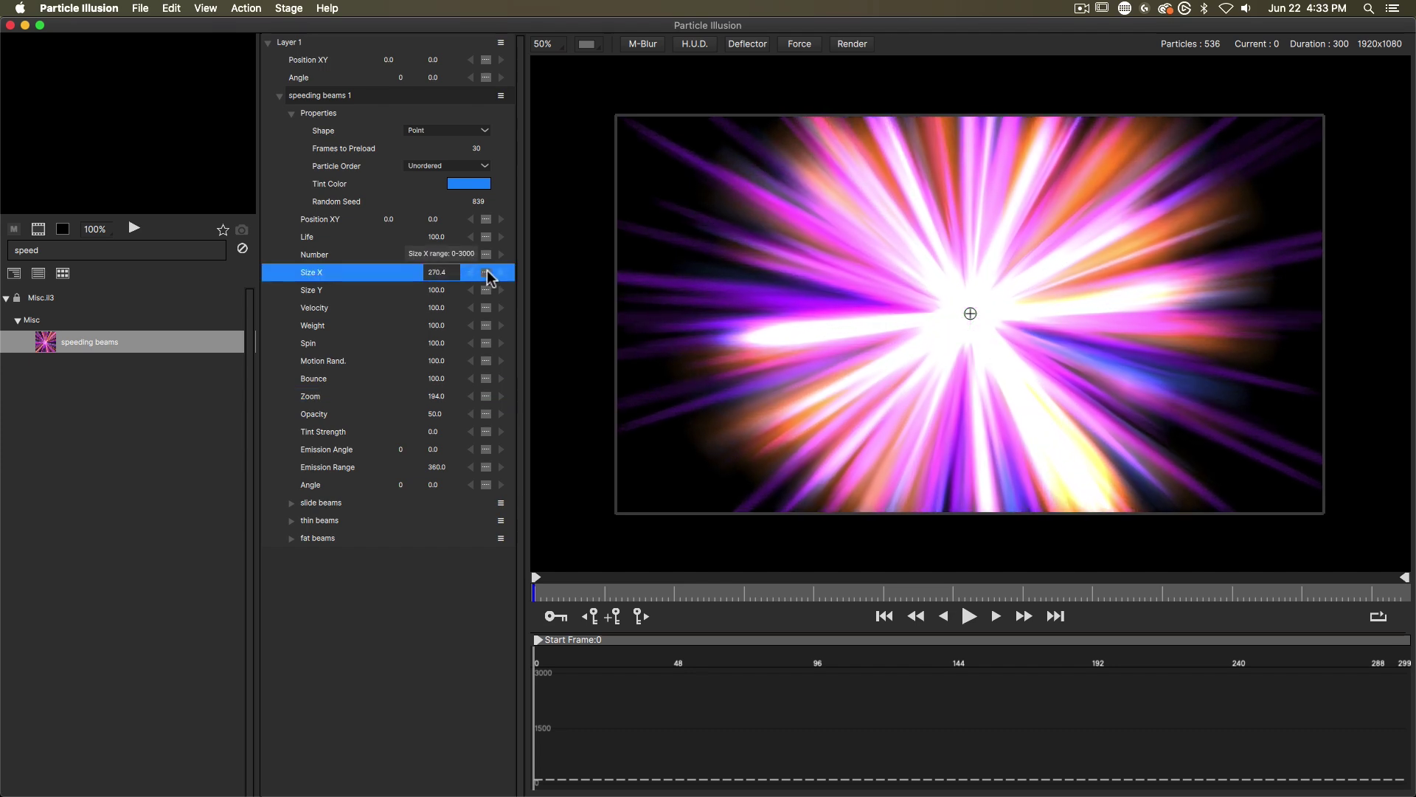
{"action": "double_click", "coordinate": [442, 272]}
{"action": "left_click_drag", "start_coordinate": [441, 272], "coordinate": [472, 289]}
{"action": "double_click", "coordinate": [428, 273]}
{"action": "double_click", "coordinate": [455, 290]}
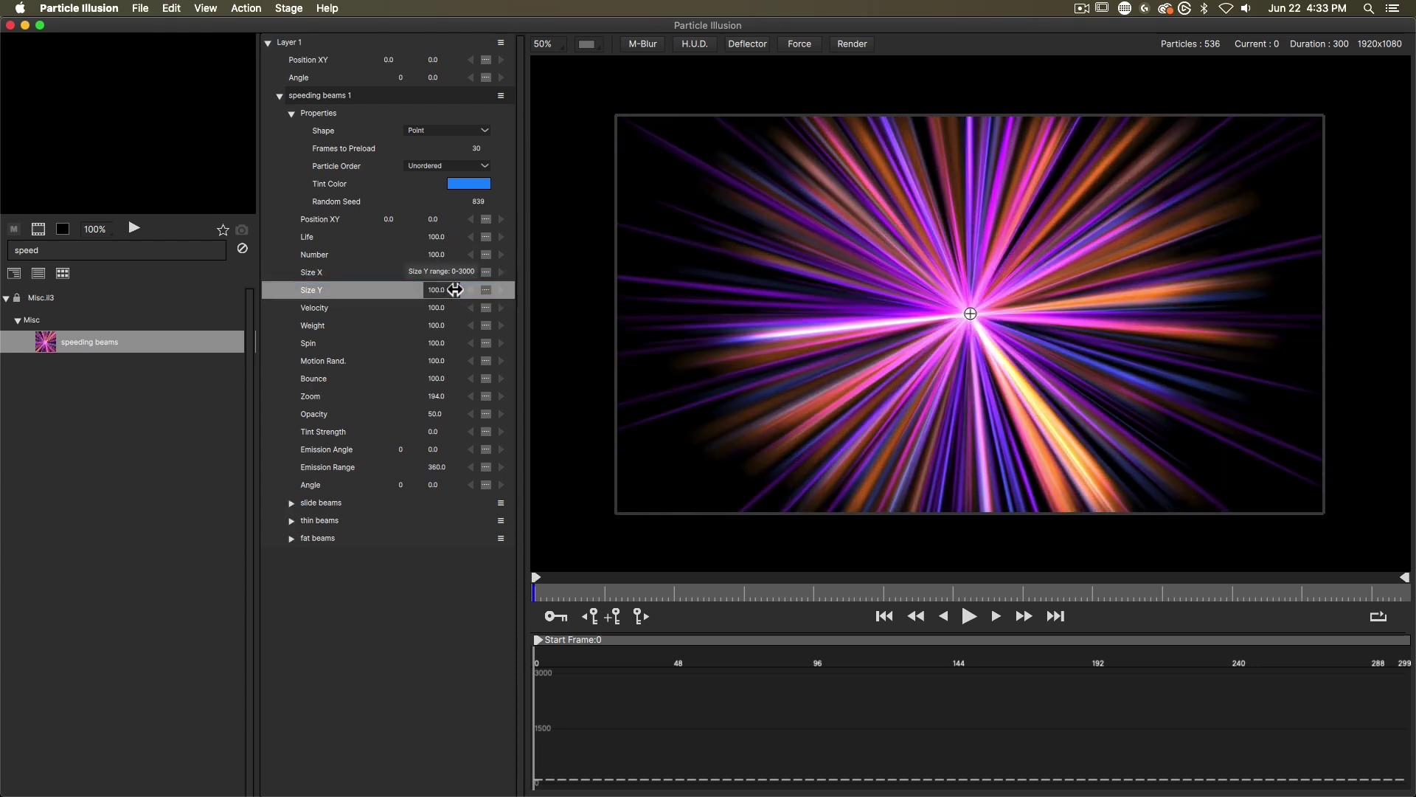
Step: Set Zoom to 238.8 and select the slide beams emitter
{"action": "left_click_drag", "start_coordinate": [430, 396], "coordinate": [472, 397]}
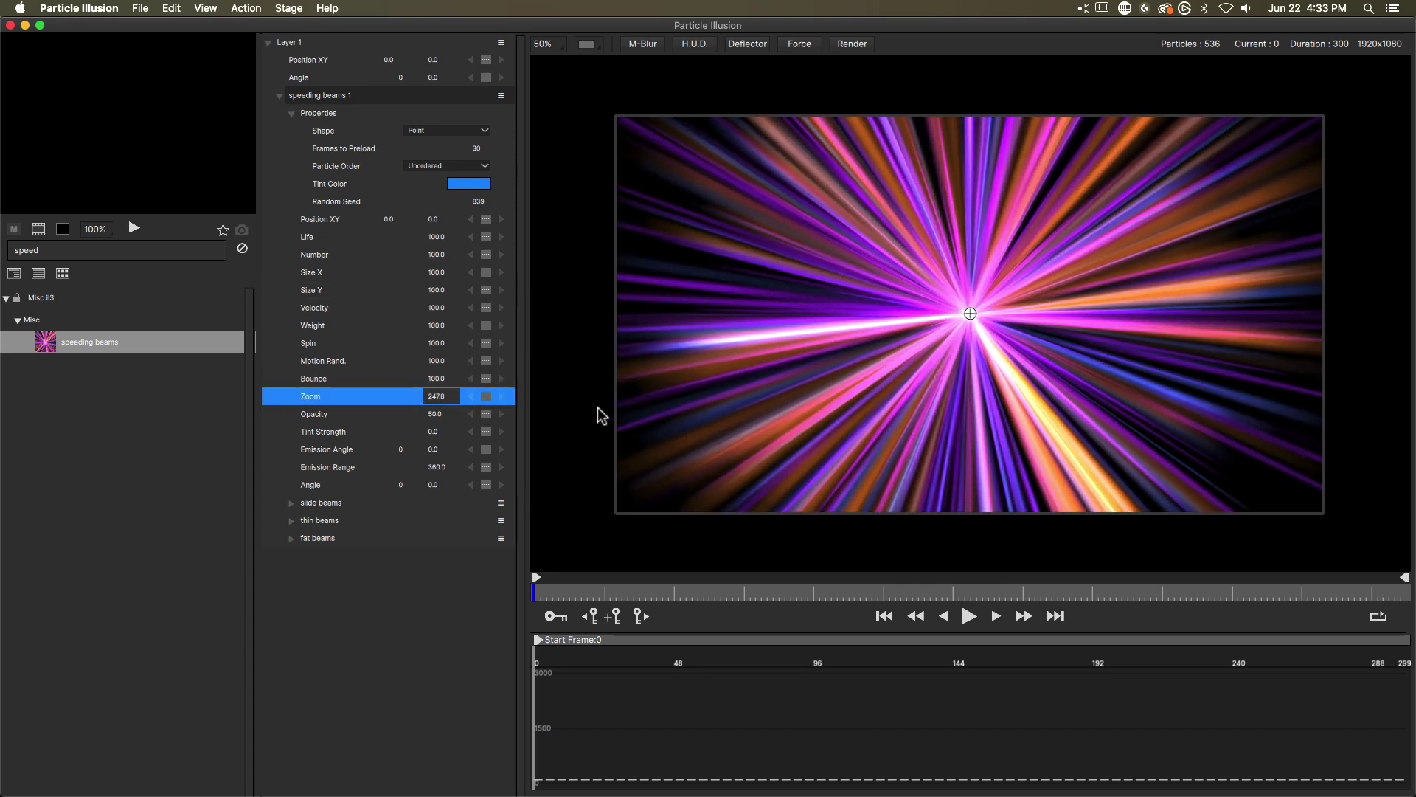
{"action": "left_click_drag", "start_coordinate": [442, 396], "coordinate": [436, 396]}
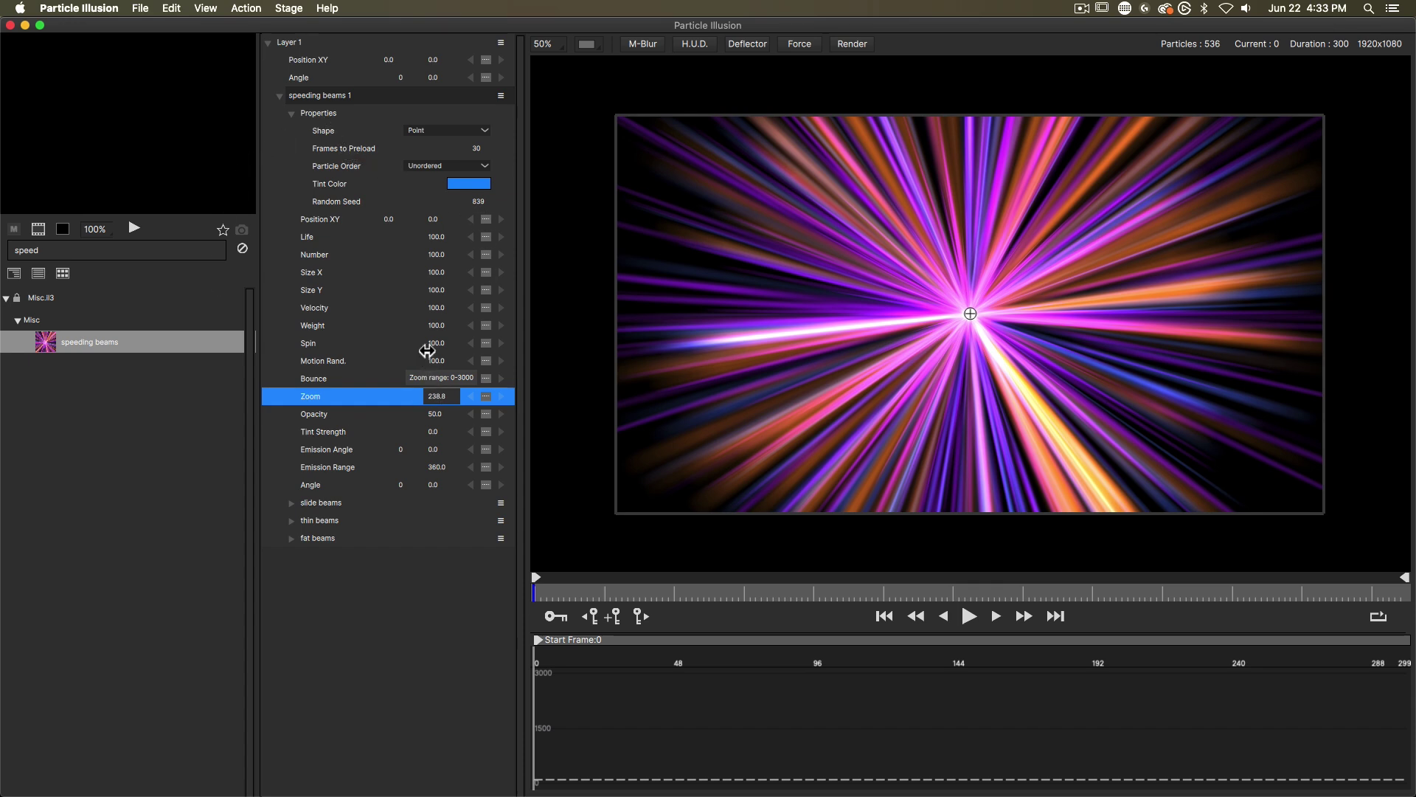
{"action": "left_click", "coordinate": [323, 502]}
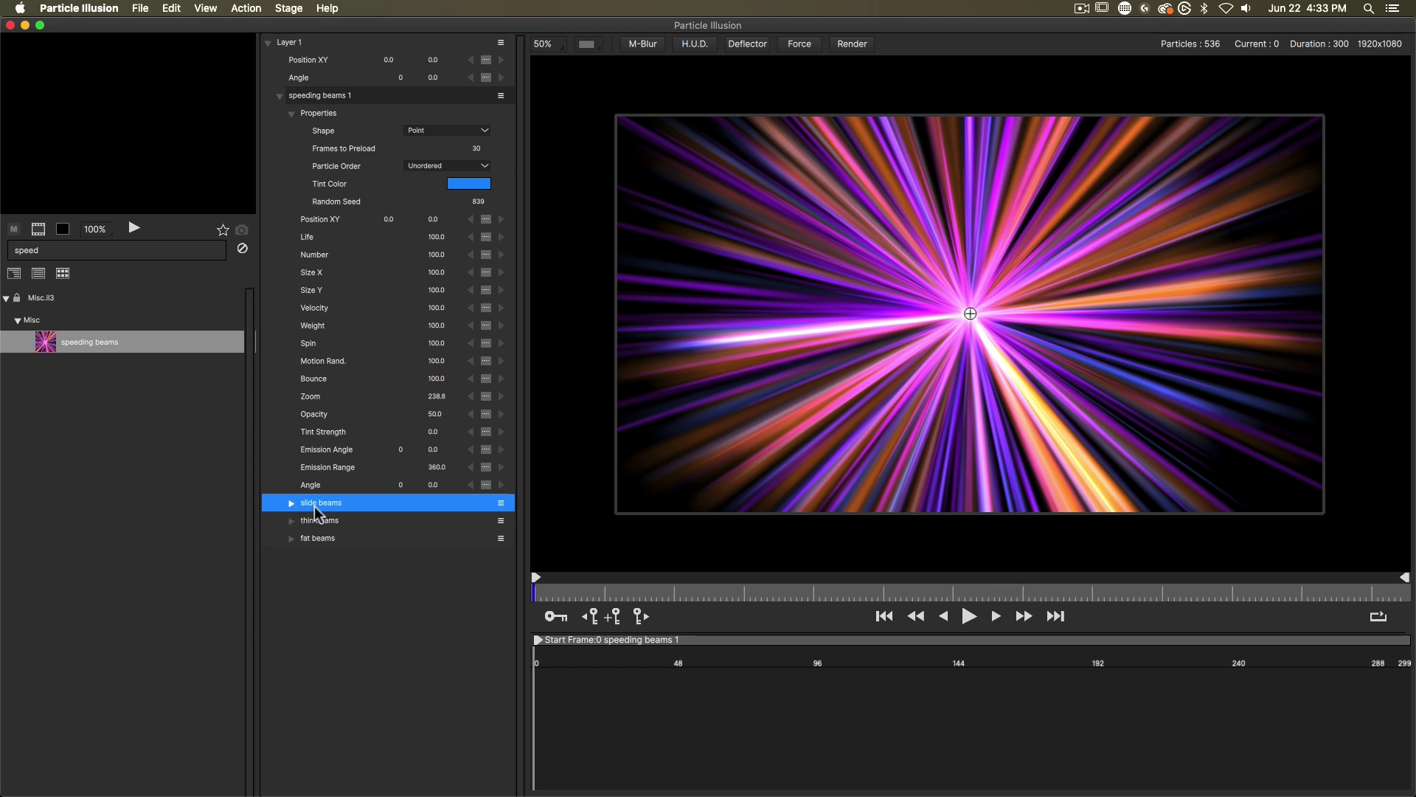
Step: Disable slide beams to see its contribution, then enable it again
{"action": "left_click", "coordinate": [501, 502]}
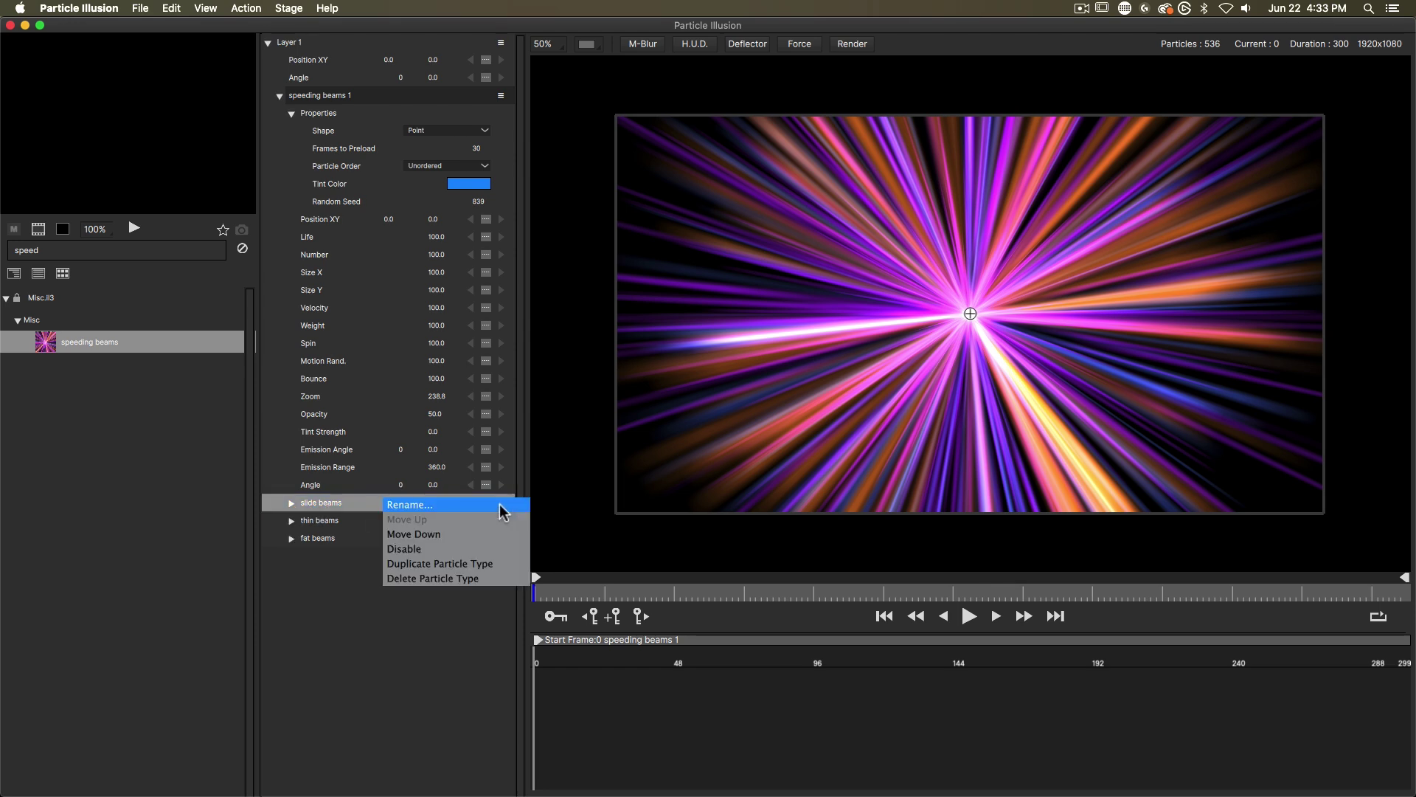
{"action": "left_click", "coordinate": [427, 549]}
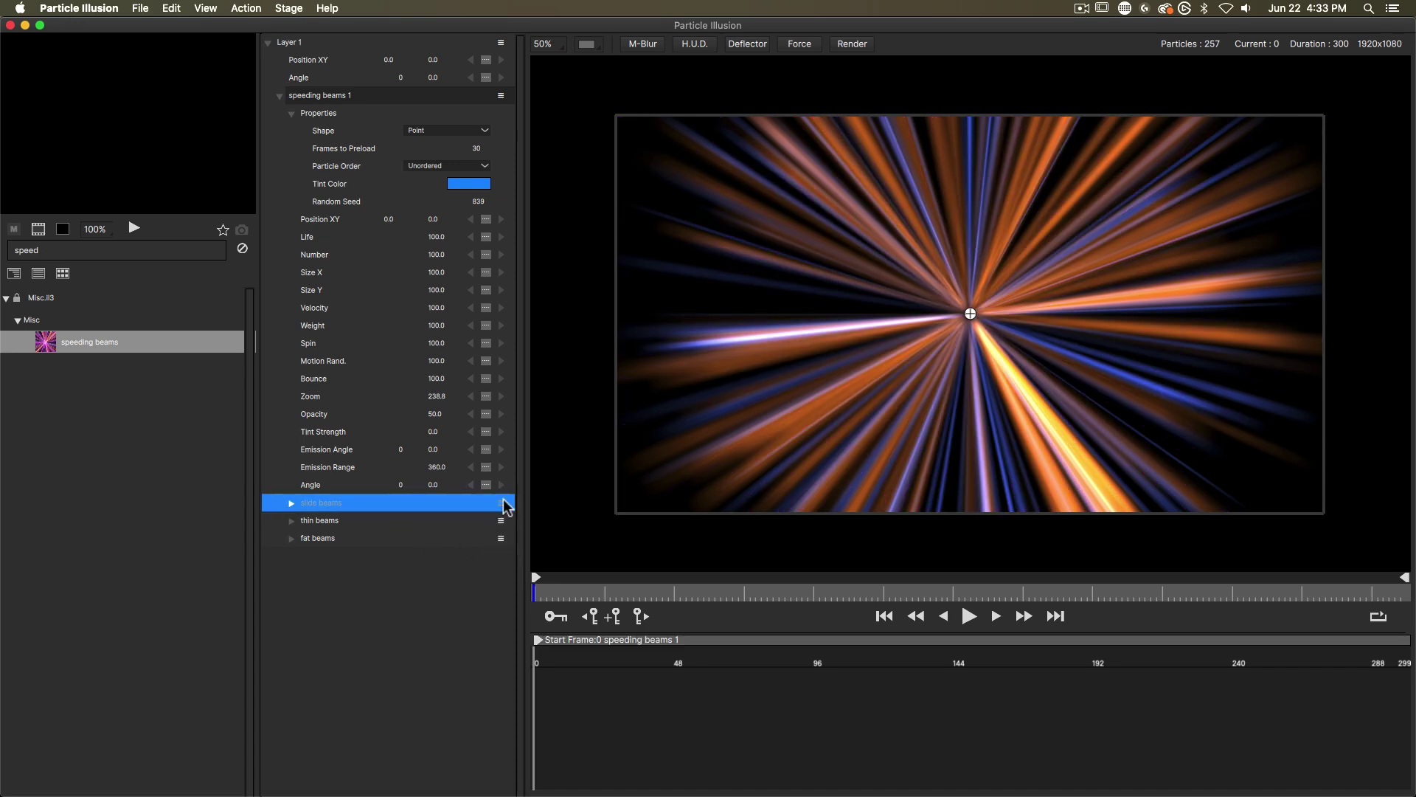
{"action": "left_click", "coordinate": [501, 502]}
{"action": "left_click", "coordinate": [414, 550]}
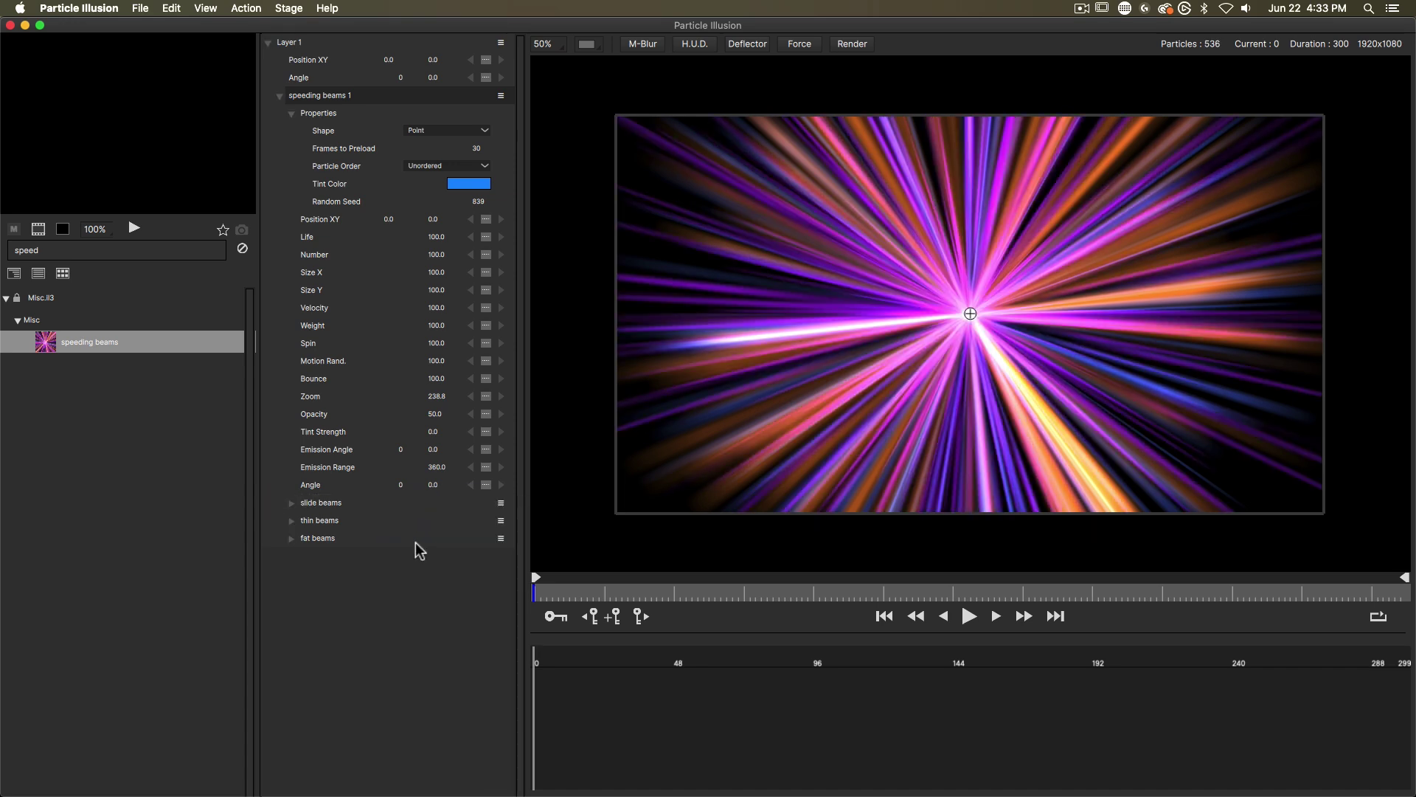
Step: Expand slide beams, its Properties group and its Colors settings
{"action": "left_click", "coordinate": [321, 504]}
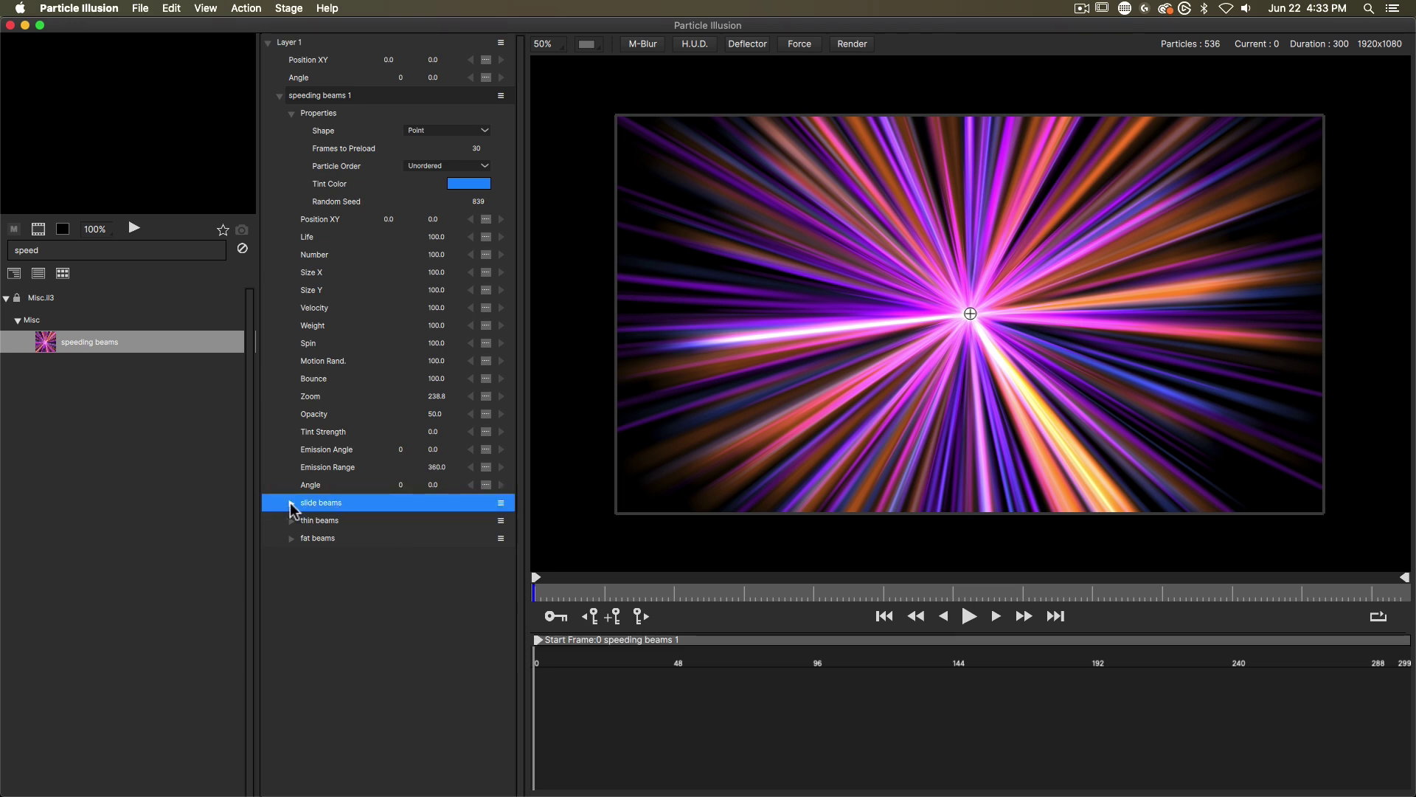
{"action": "left_click", "coordinate": [292, 503]}
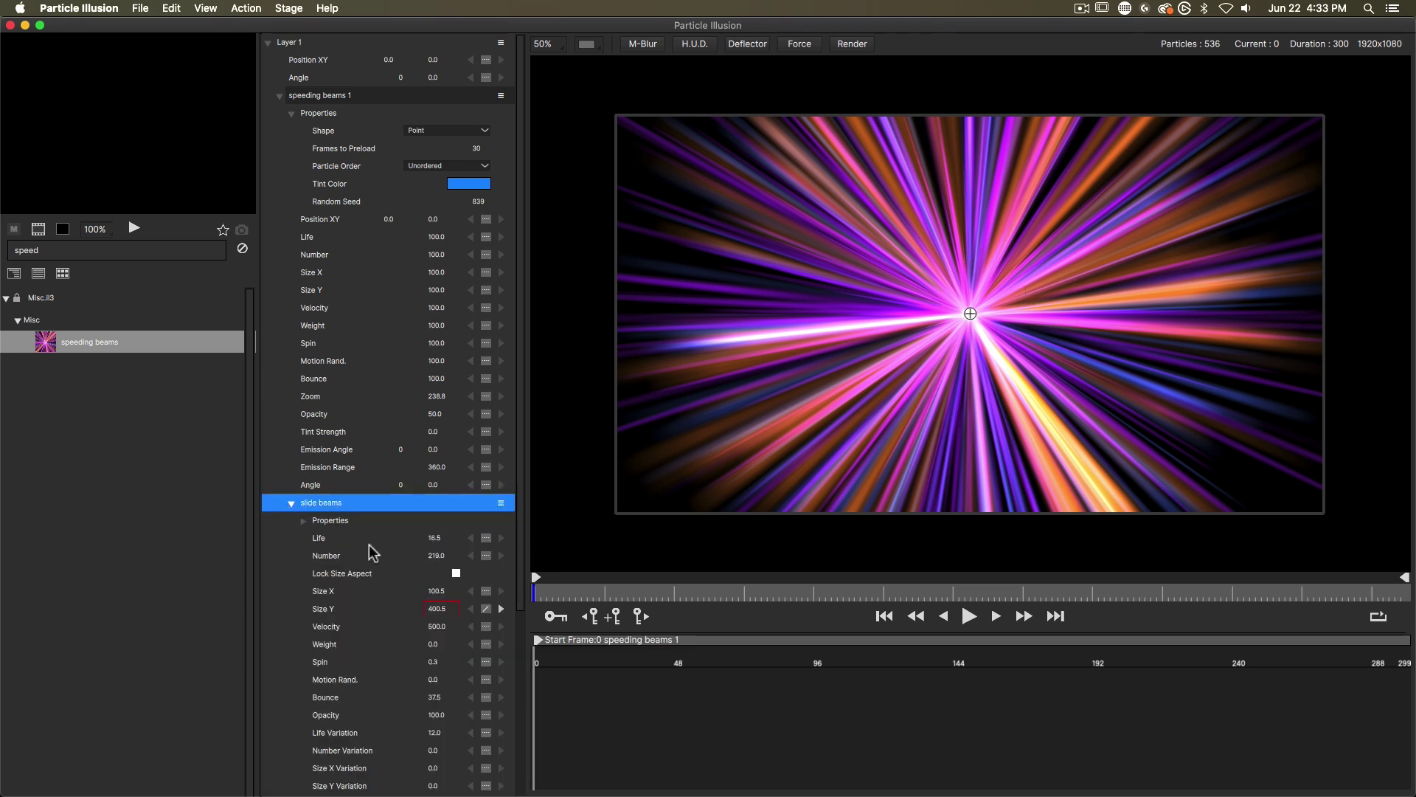
{"action": "left_click", "coordinate": [313, 521]}
{"action": "left_click", "coordinate": [302, 521]}
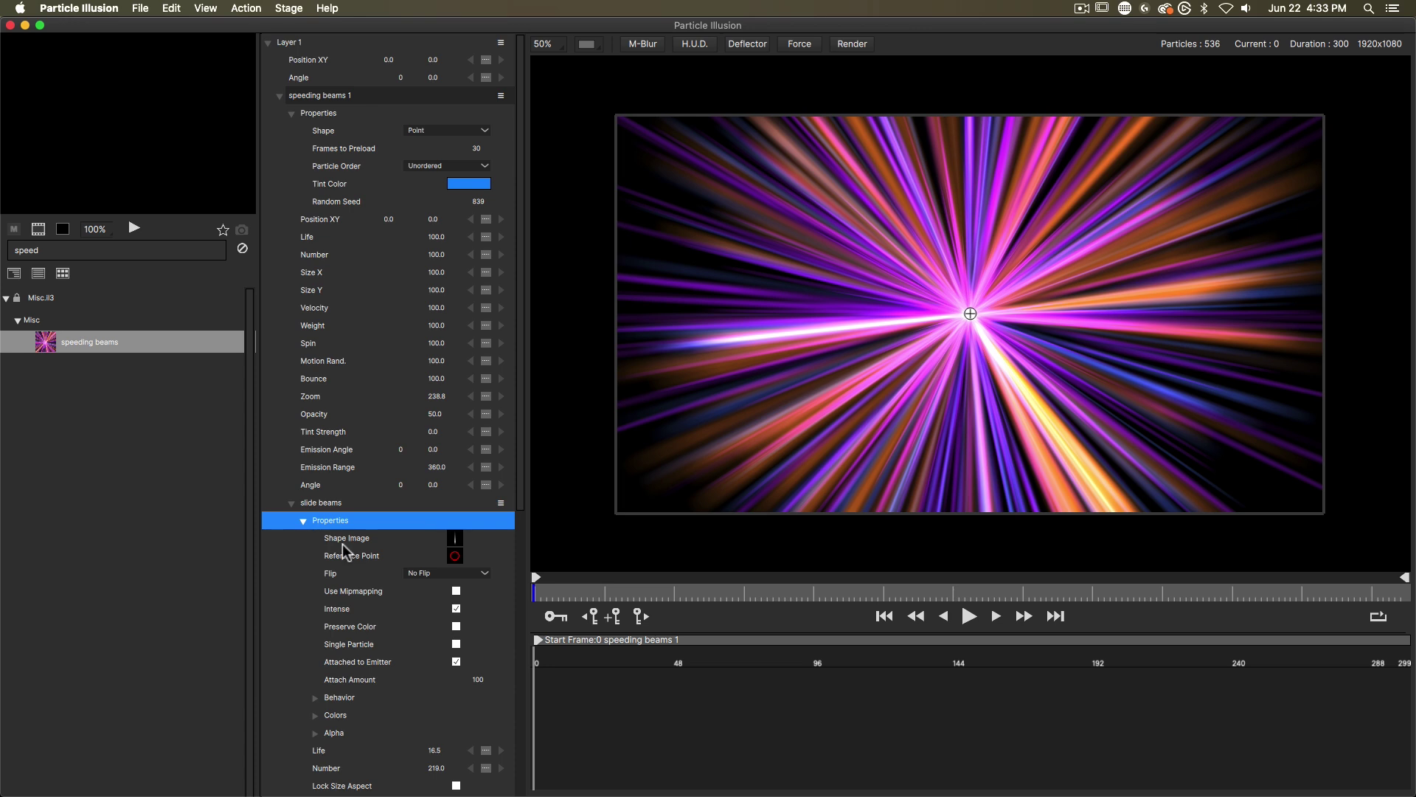
{"action": "left_click", "coordinate": [315, 716]}
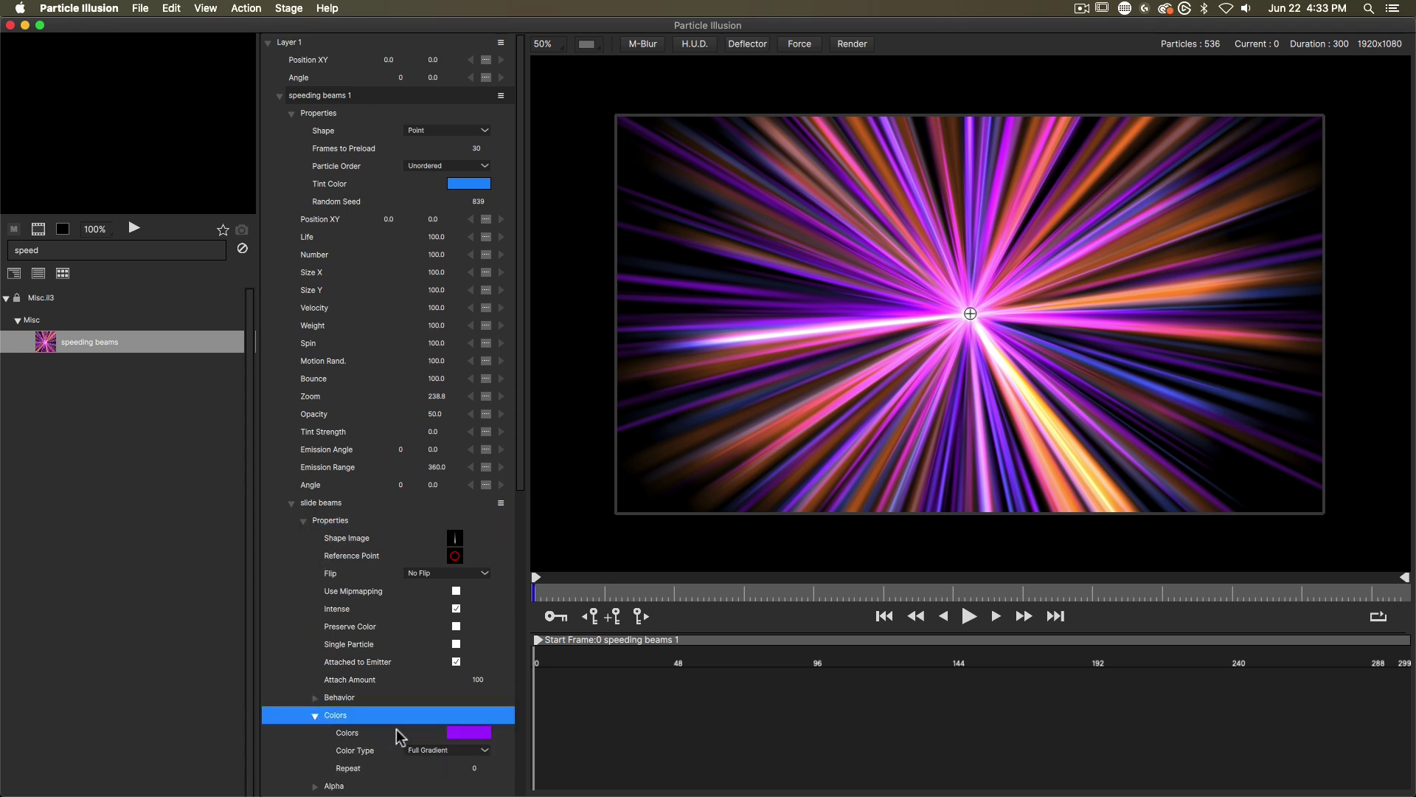
Step: In the slide beams gradient editor, make the first colour stop blue
{"action": "left_click", "coordinate": [466, 735]}
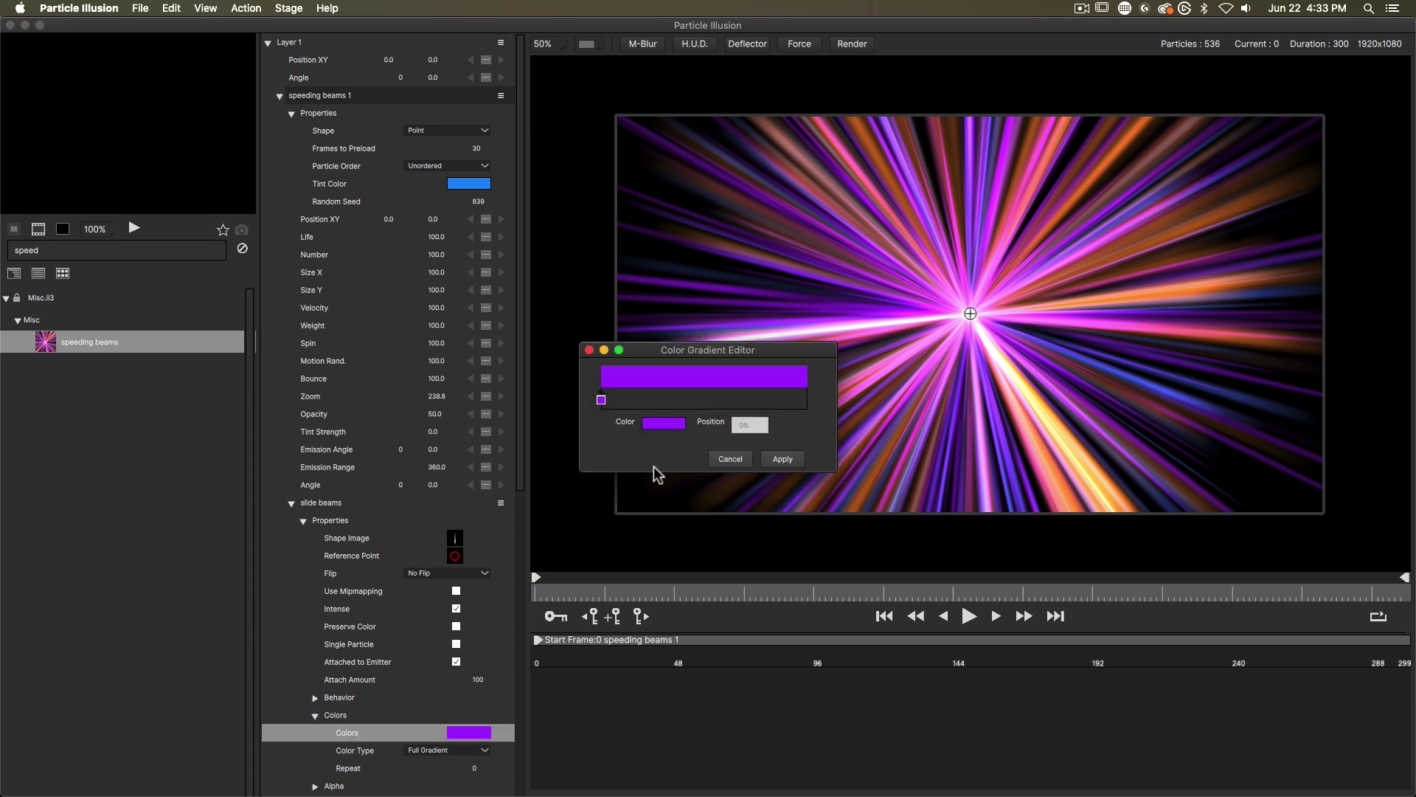
{"action": "left_click_drag", "start_coordinate": [667, 348], "coordinate": [561, 214]}
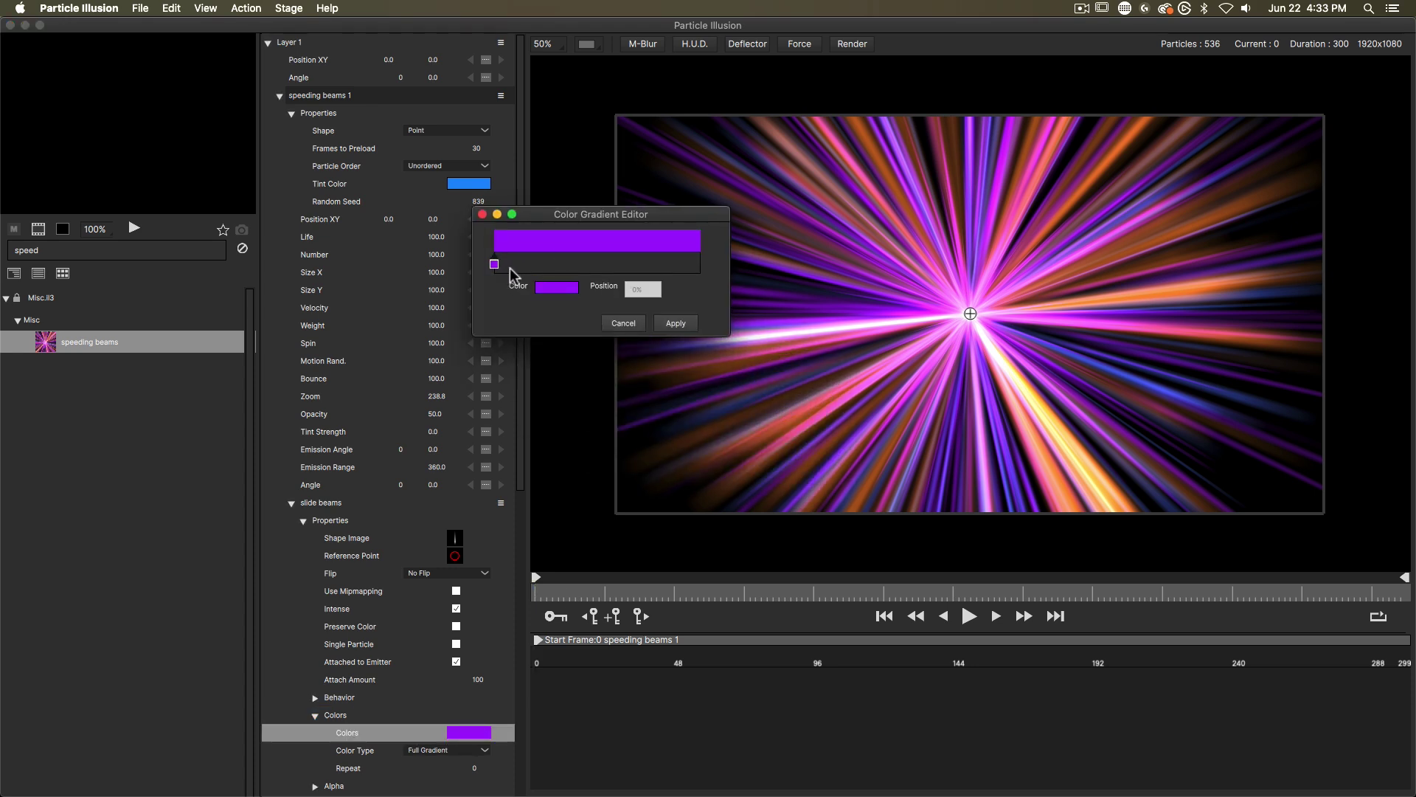
{"action": "double_click", "coordinate": [493, 264]}
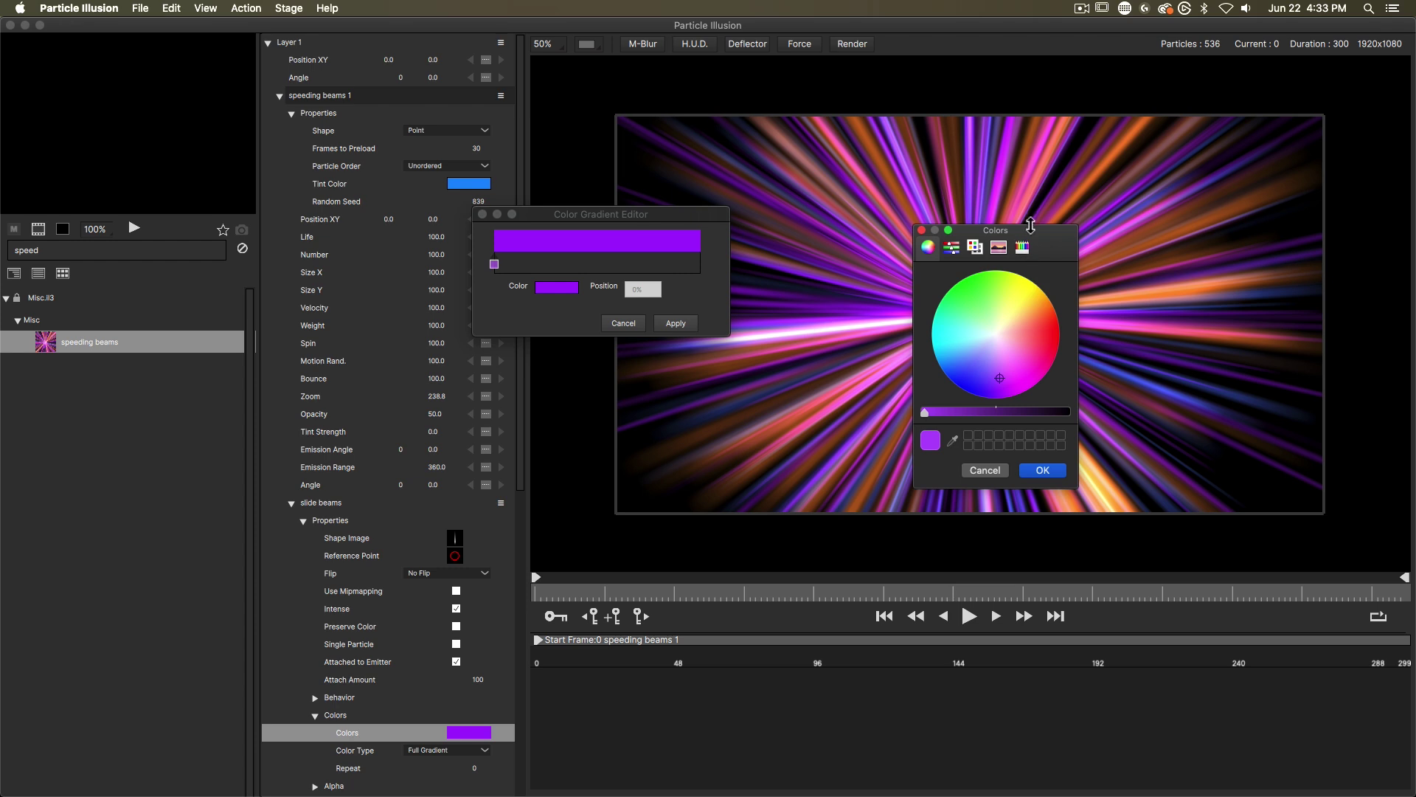
{"action": "left_click_drag", "start_coordinate": [951, 380], "coordinate": [942, 368]}
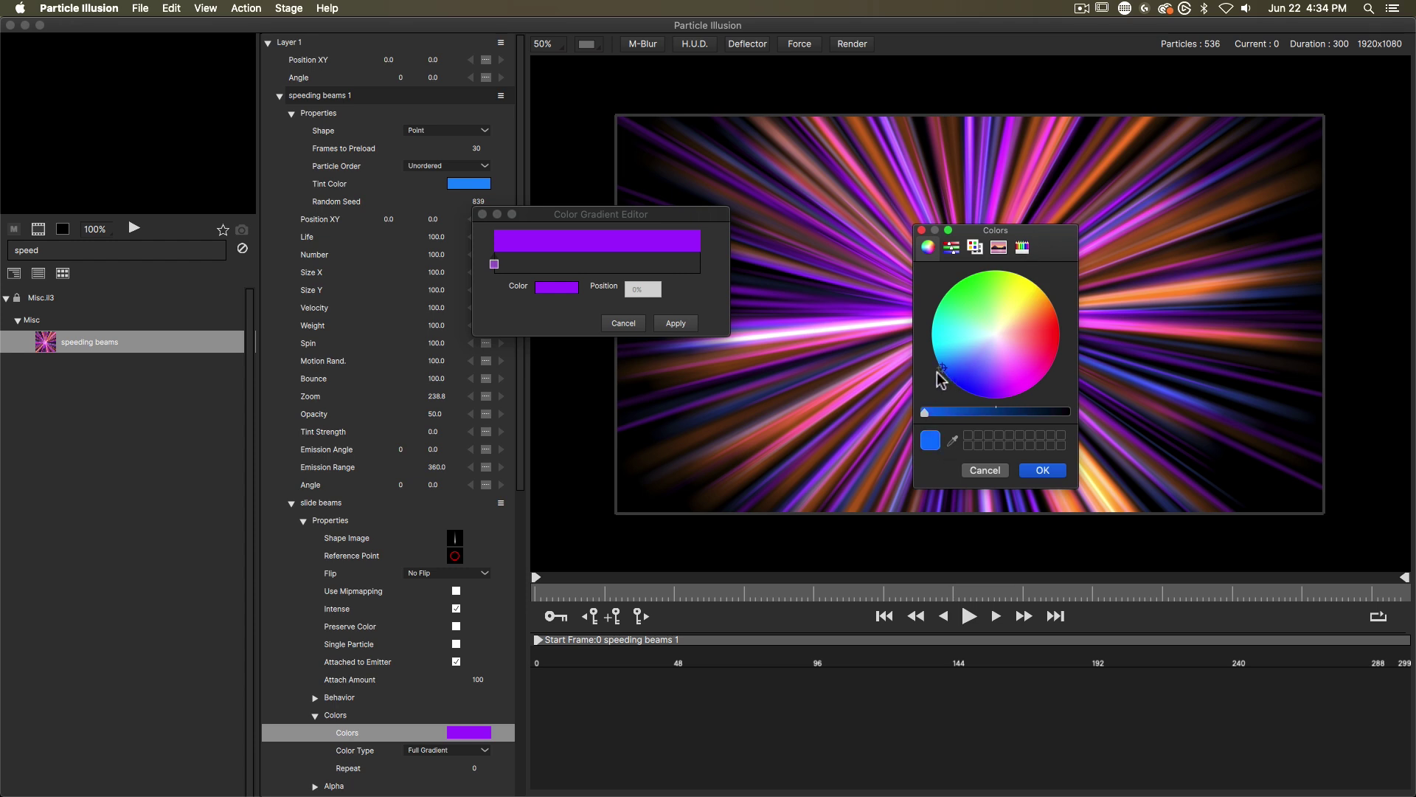
{"action": "left_click", "coordinate": [1040, 470]}
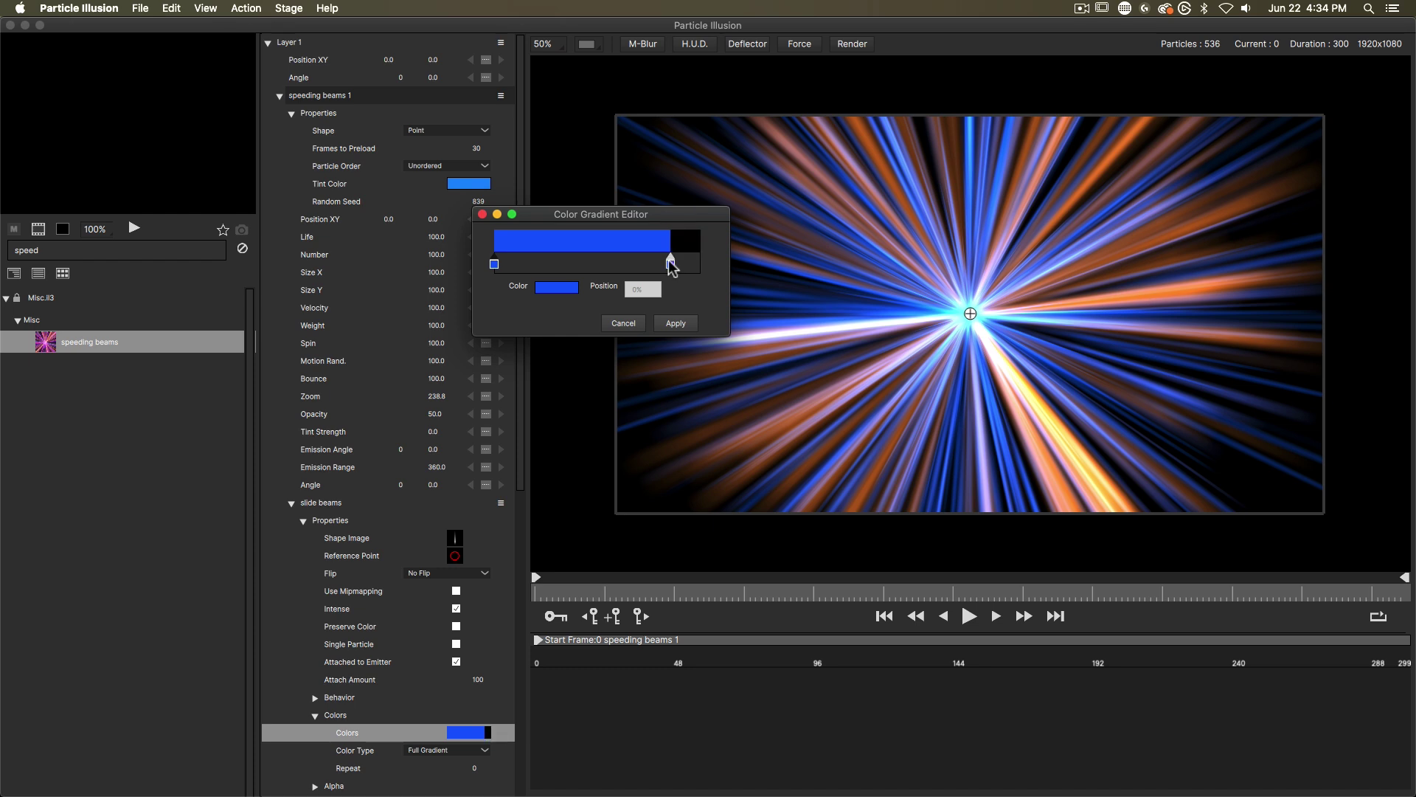
Step: Add a pink stop at the gradient's end and apply the blue-to-pink gradient
{"action": "left_click_drag", "start_coordinate": [671, 262], "coordinate": [701, 264]}
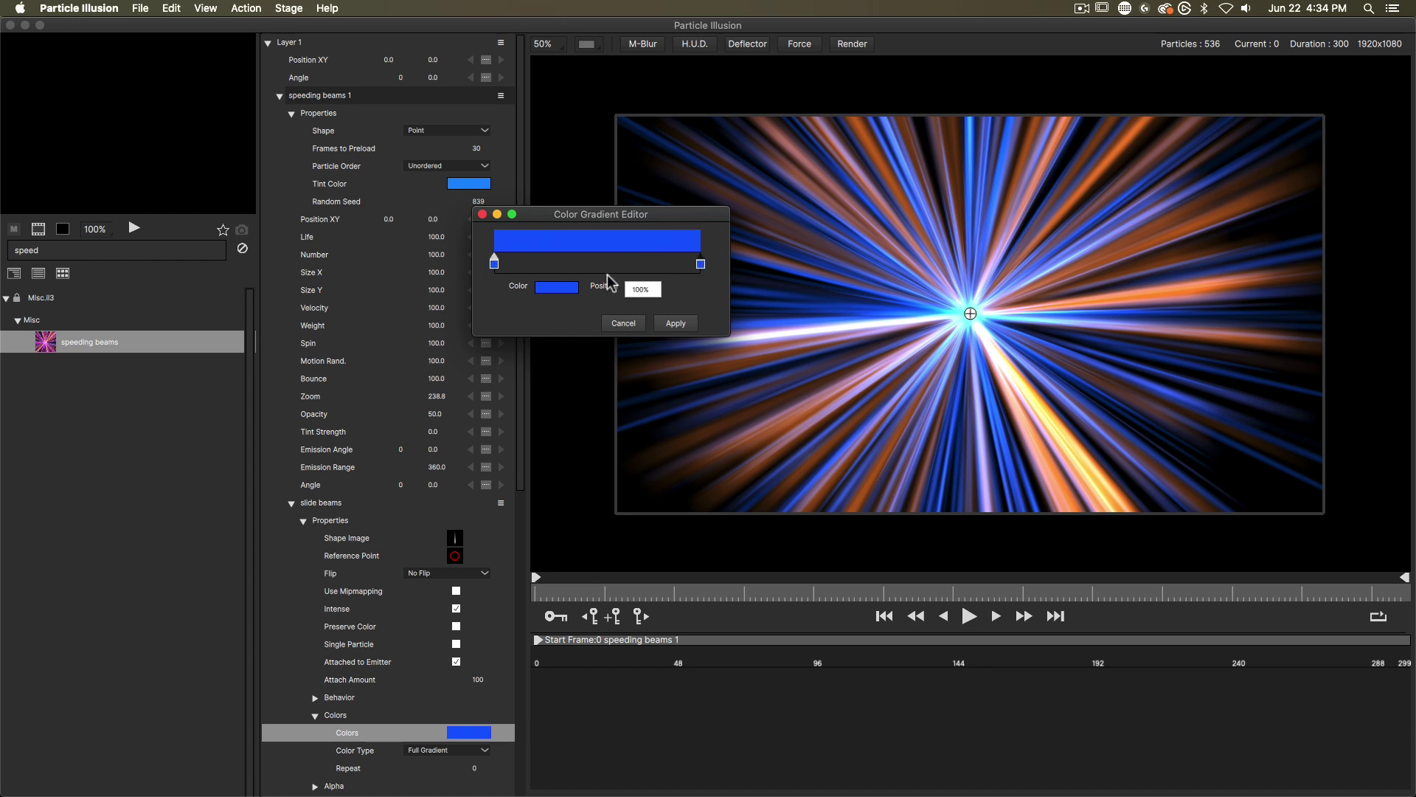
{"action": "double_click", "coordinate": [701, 264]}
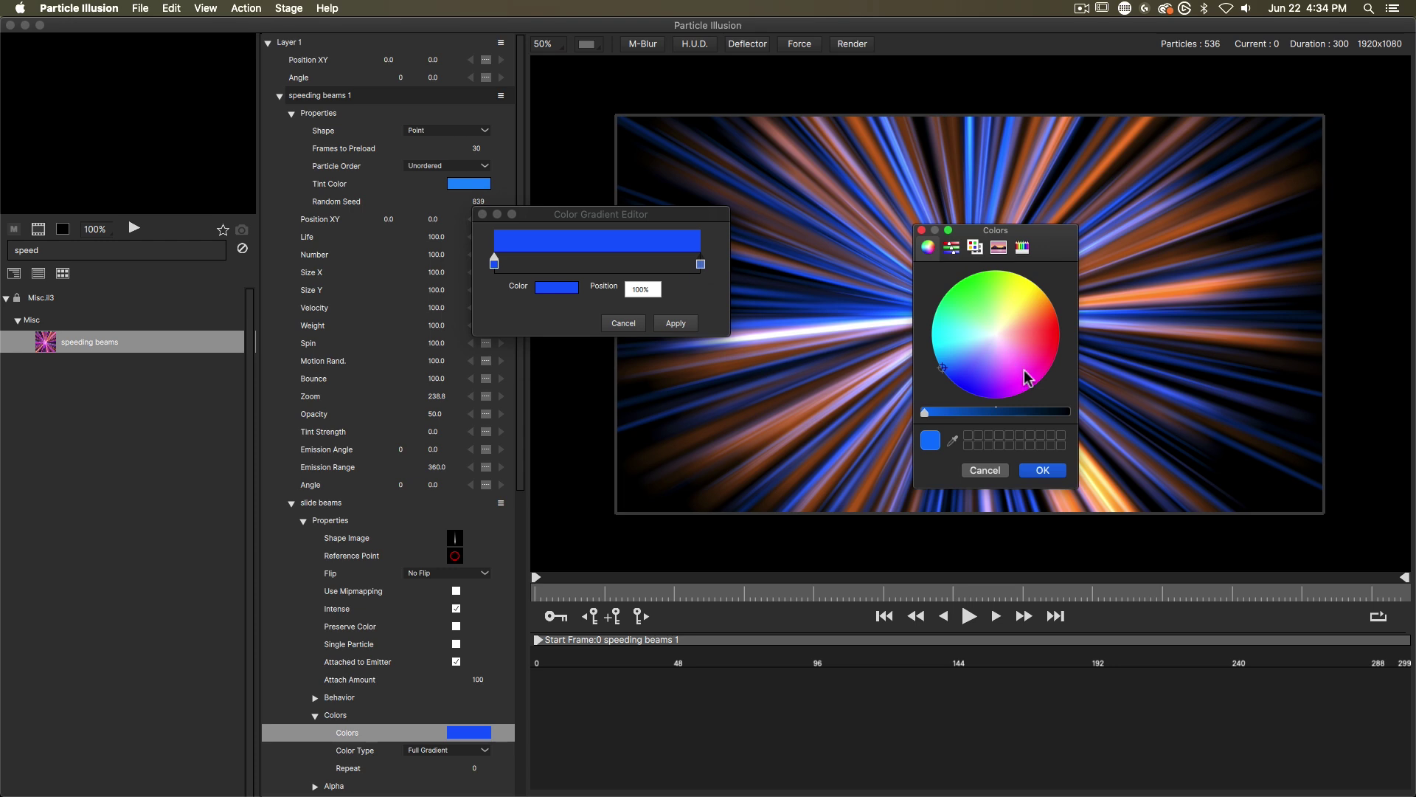
{"action": "mouse_move", "coordinate": [1024, 368]}
{"action": "left_mouse_down"}
{"action": "mouse_move", "coordinate": [1050, 364]}
{"action": "mouse_move", "coordinate": [1042, 351]}
{"action": "left_mouse_up"}
{"action": "left_click", "coordinate": [1042, 470]}
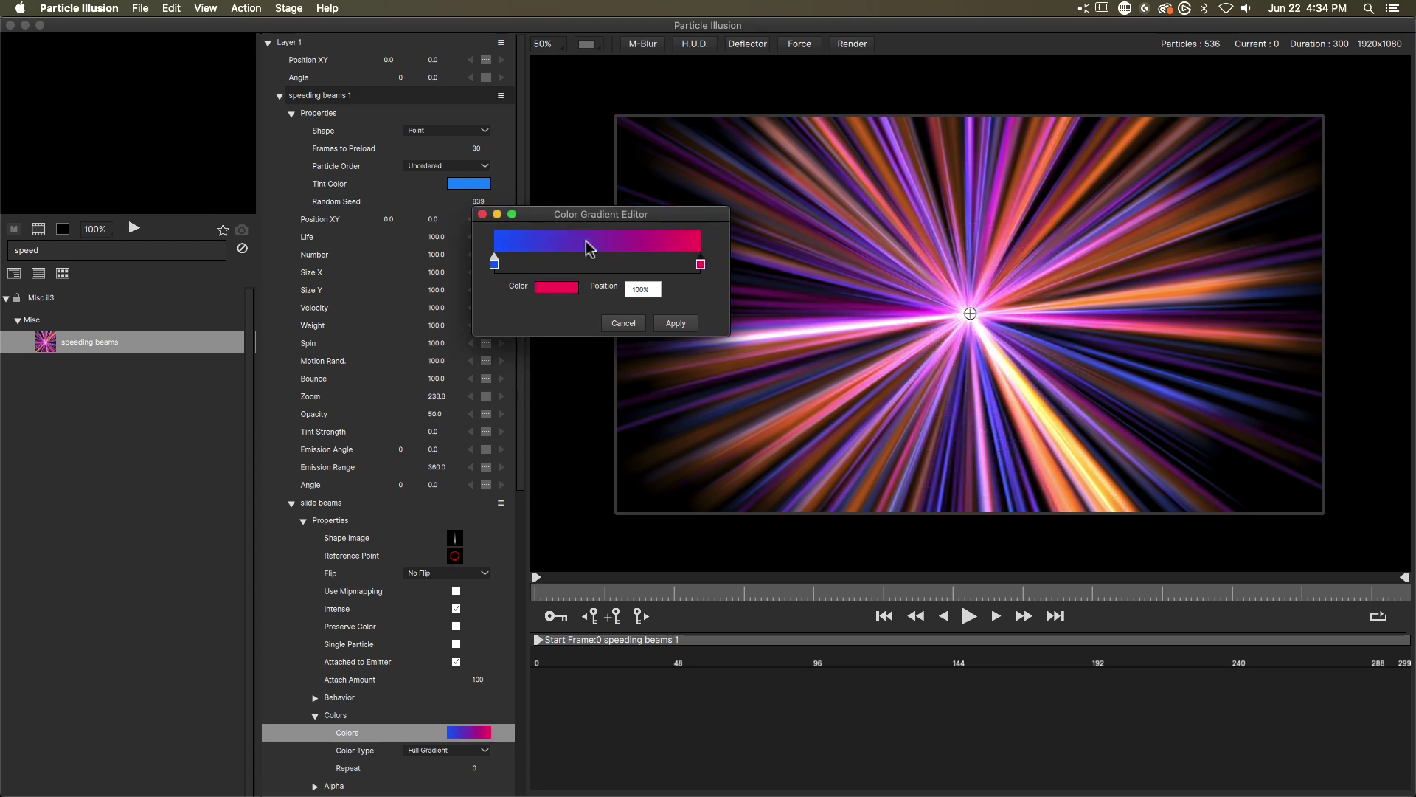
{"action": "left_click", "coordinate": [679, 326]}
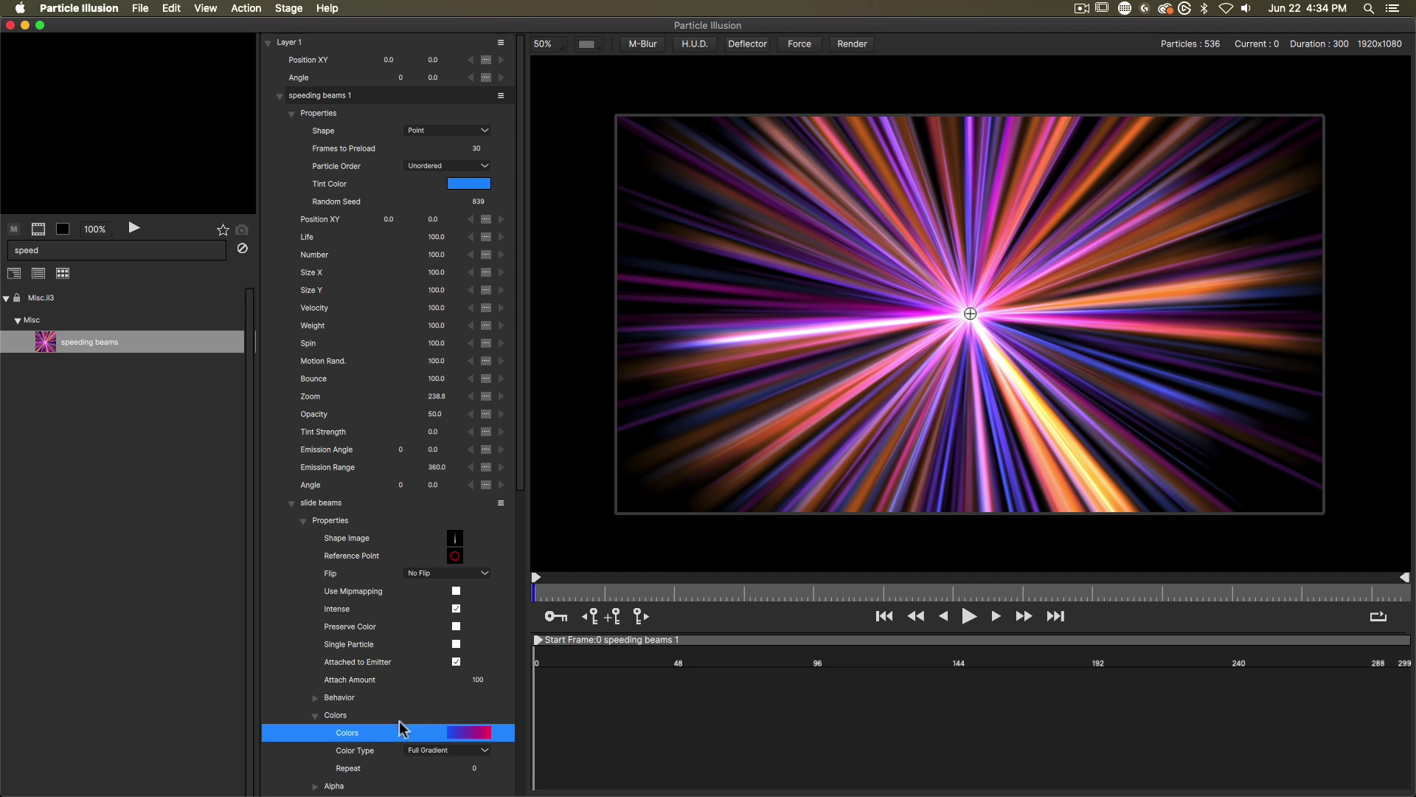
{"action": "left_click", "coordinate": [435, 751]}
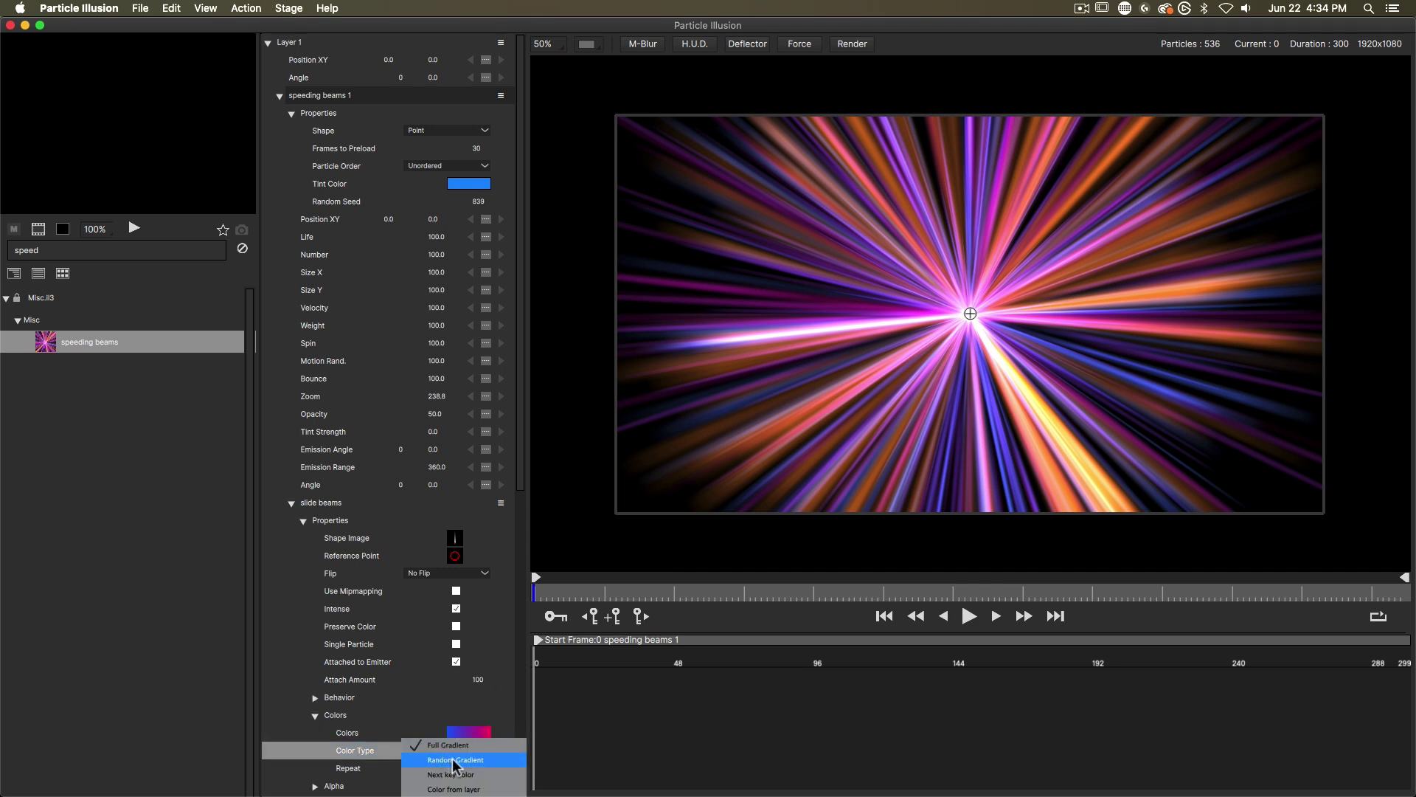
Step: Switch slide beams to Random Gradient colours and set their Number to 300
{"action": "left_click", "coordinate": [452, 761]}
{"action": "scroll", "coordinate": [452, 761], "scroll_direction": "down", "scroll_amount": 5}
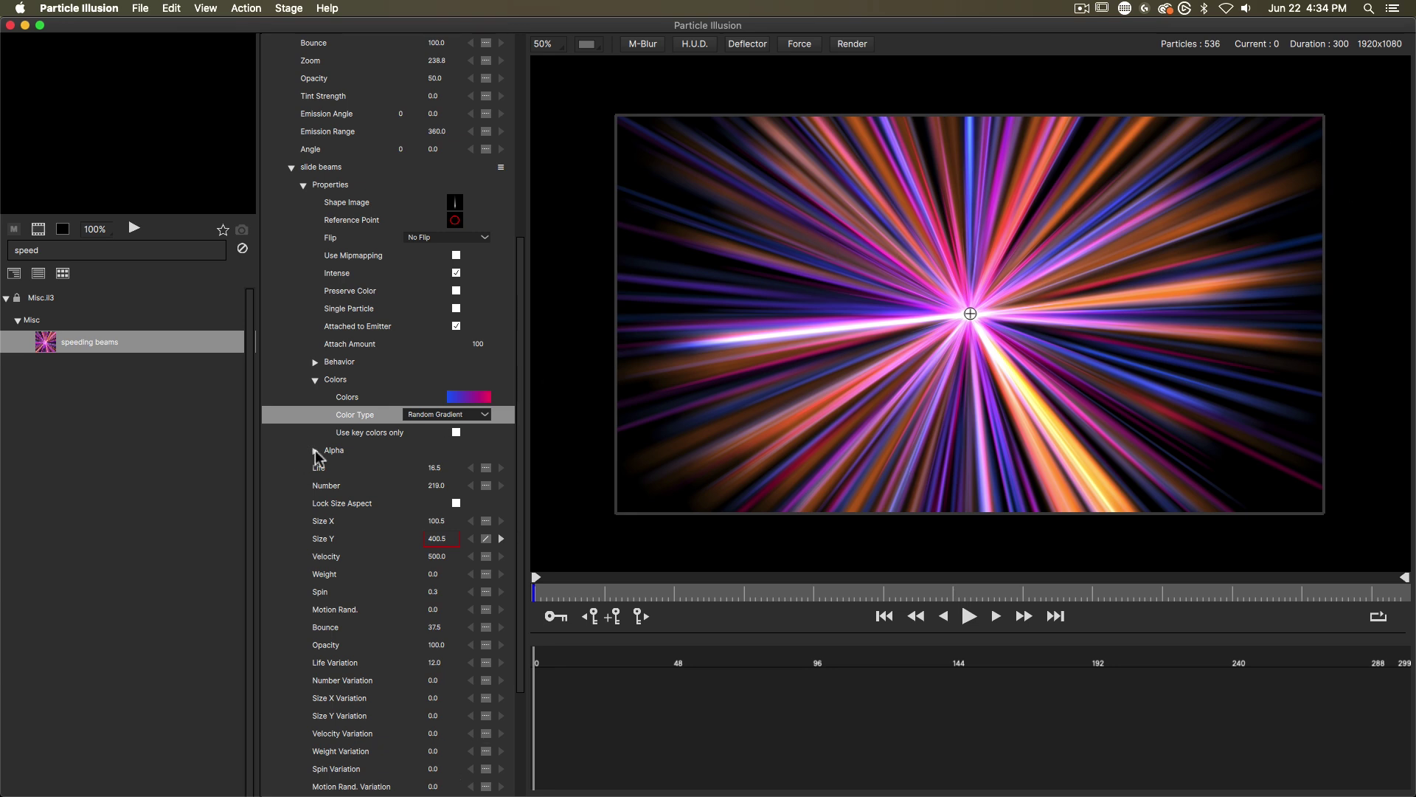
{"action": "left_click", "coordinate": [322, 469]}
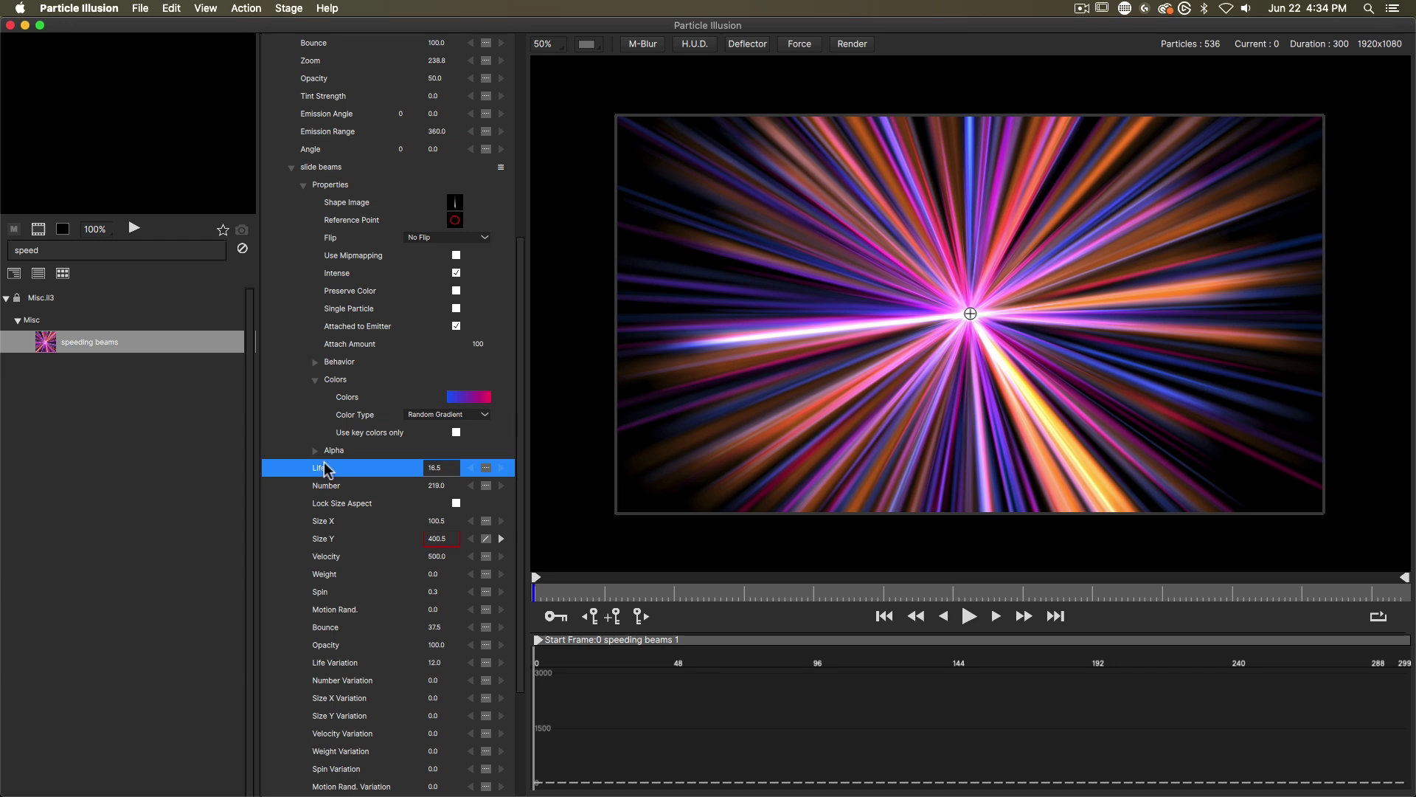
{"action": "left_click", "coordinate": [330, 485]}
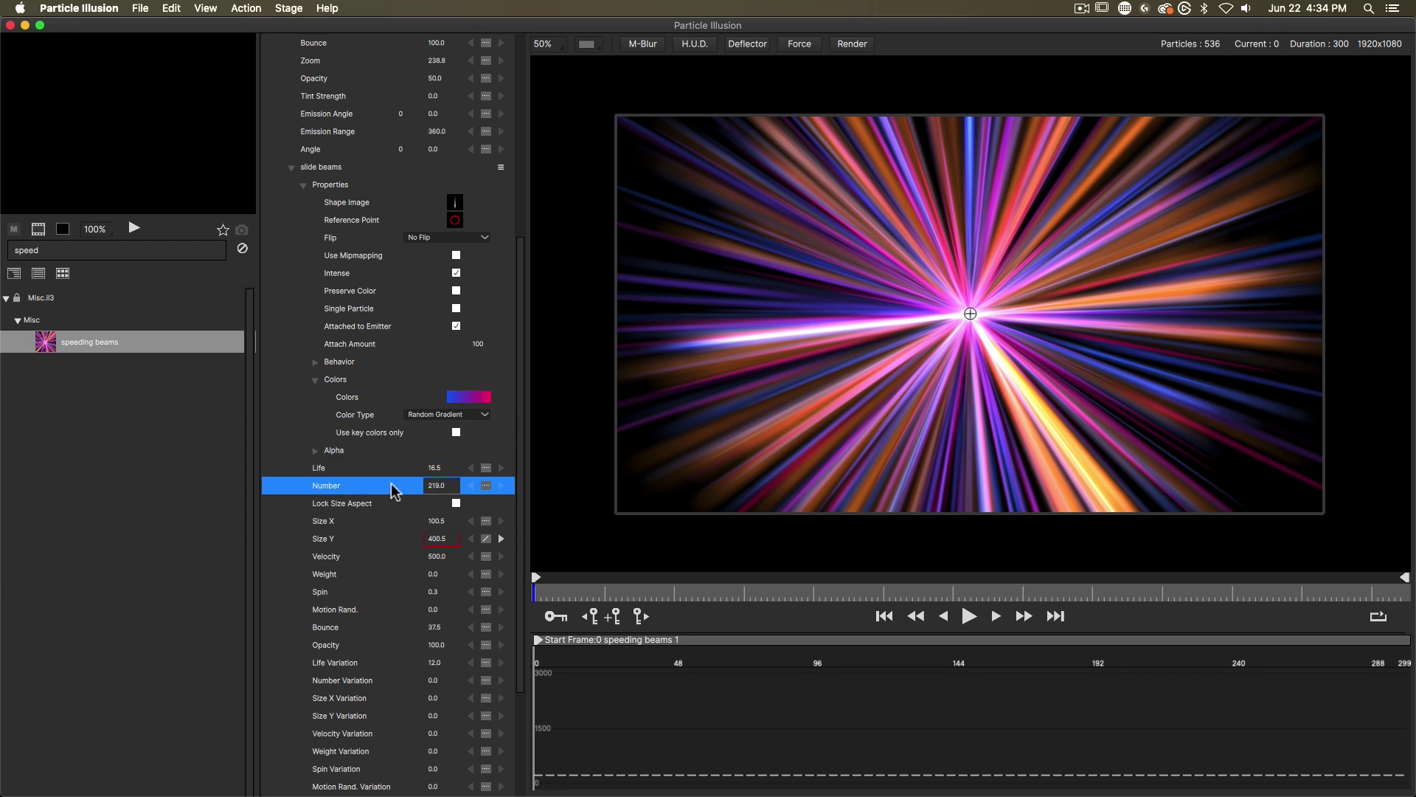
{"action": "left_click_drag", "start_coordinate": [430, 488], "coordinate": [440, 487]}
{"action": "left_click", "coordinate": [437, 485]}
{"action": "type", "text": "300"}
{"action": "key", "text": "Return"}
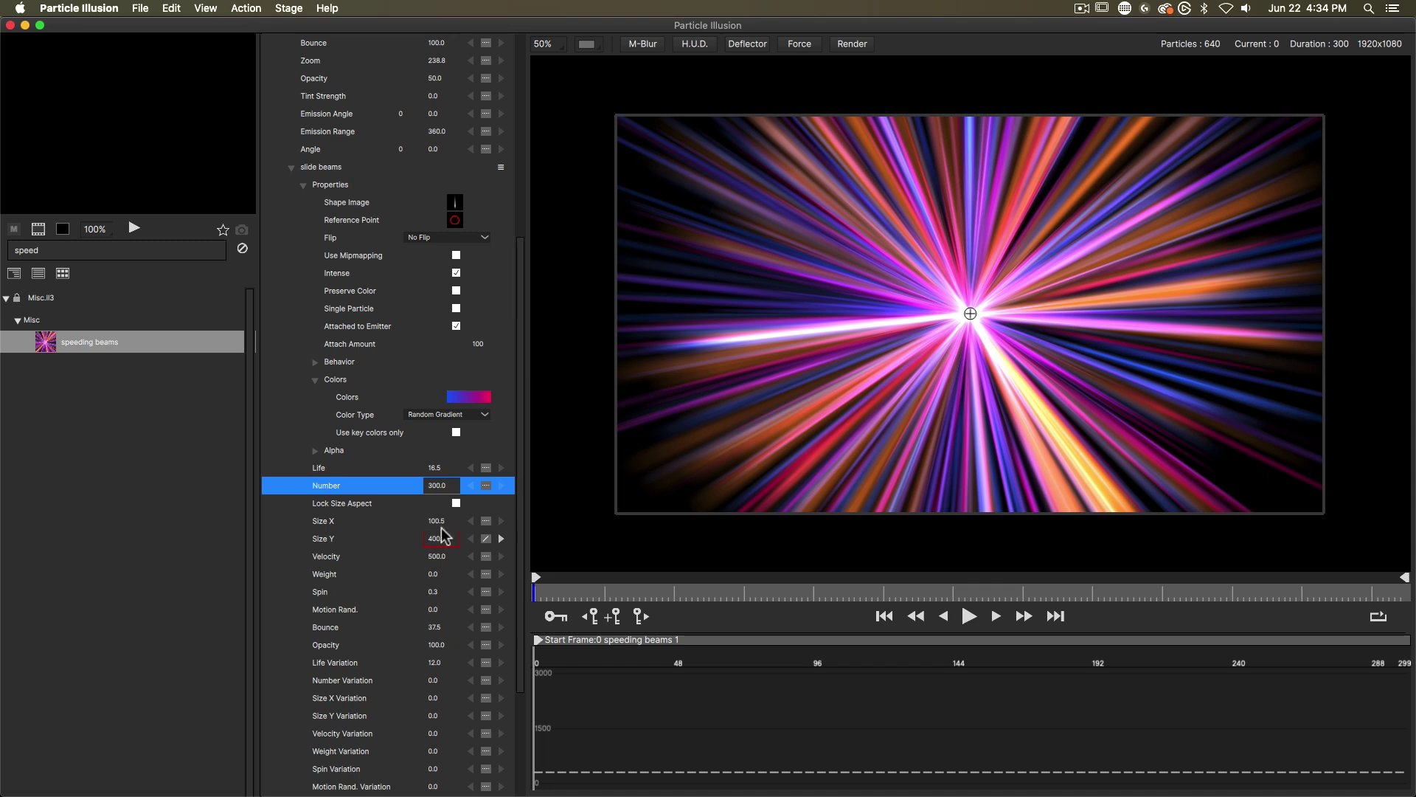
Step: Set the slide beams' Life to 19
{"action": "left_click", "coordinate": [454, 468]}
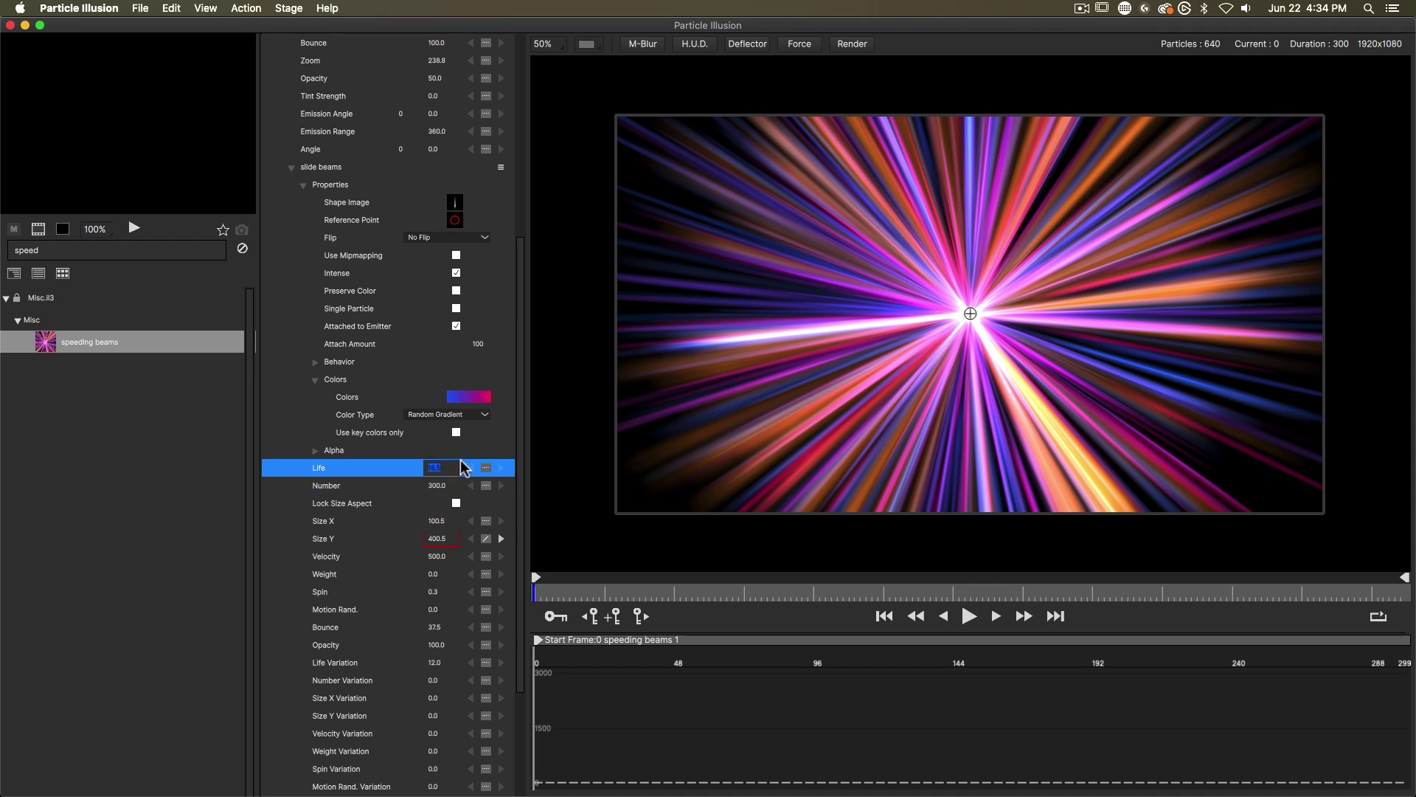
{"action": "key", "text": "Return"}
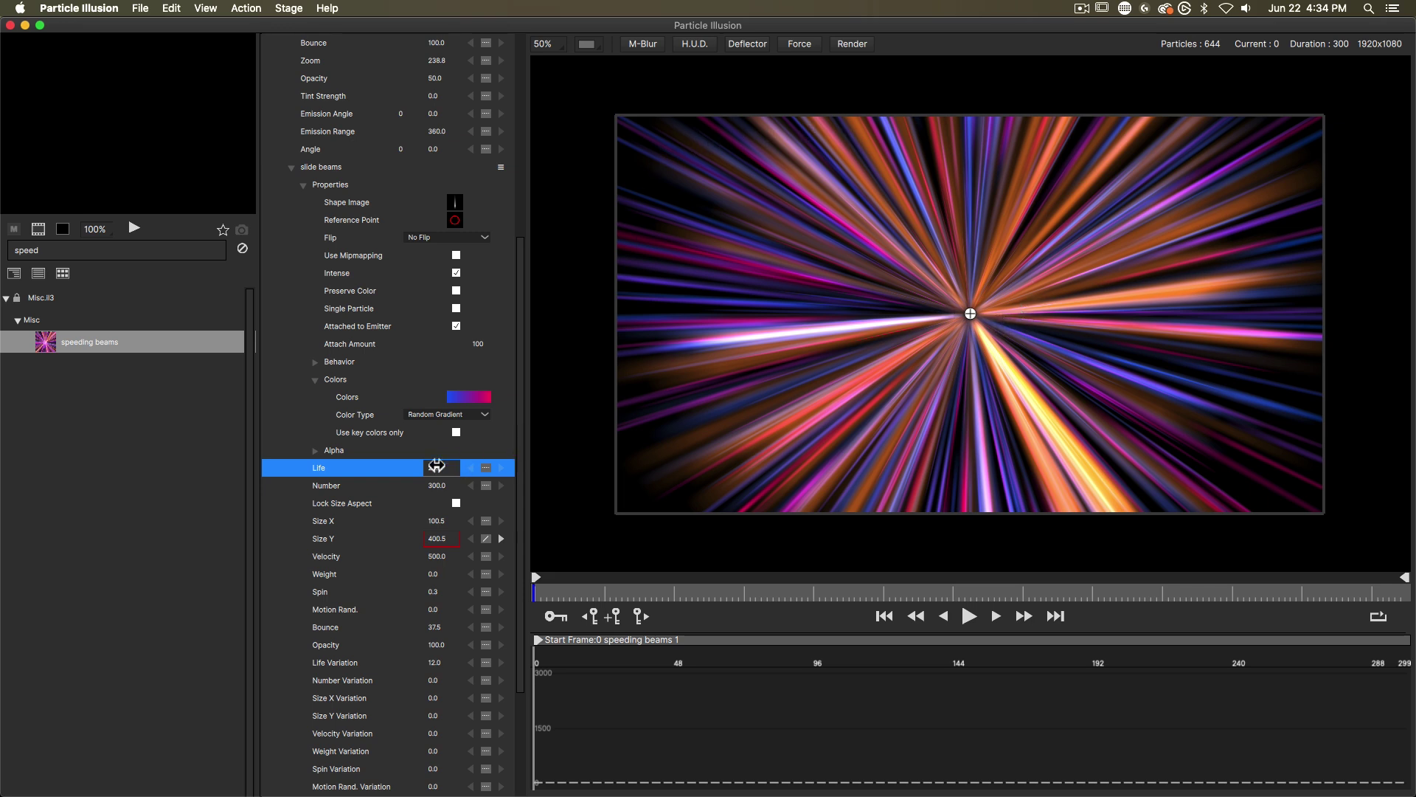
{"action": "left_click_drag", "start_coordinate": [437, 466], "coordinate": [435, 466]}
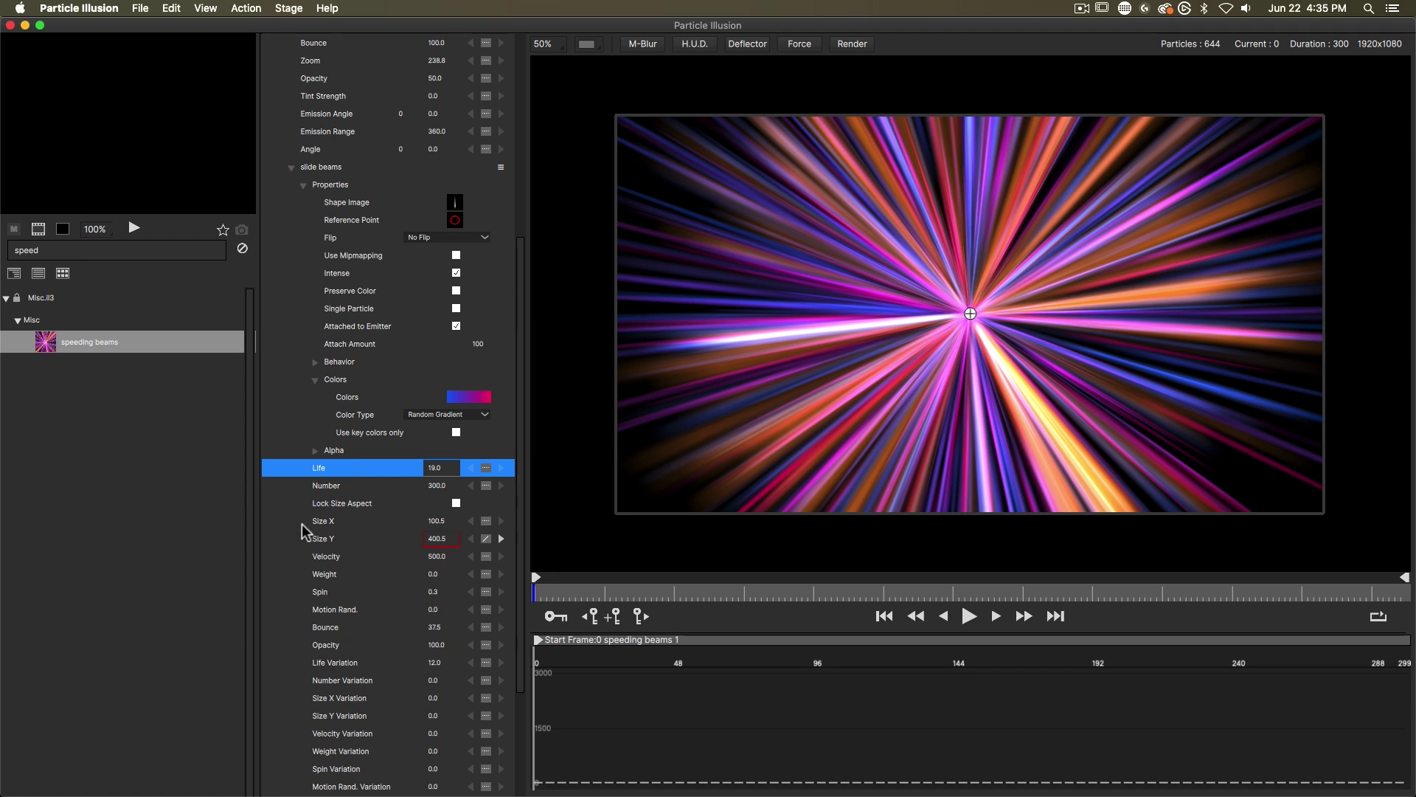
{"action": "scroll", "coordinate": [378, 533], "scroll_direction": "down", "scroll_amount": 5}
{"action": "scroll", "coordinate": [381, 541], "scroll_direction": "down", "scroll_amount": 1}
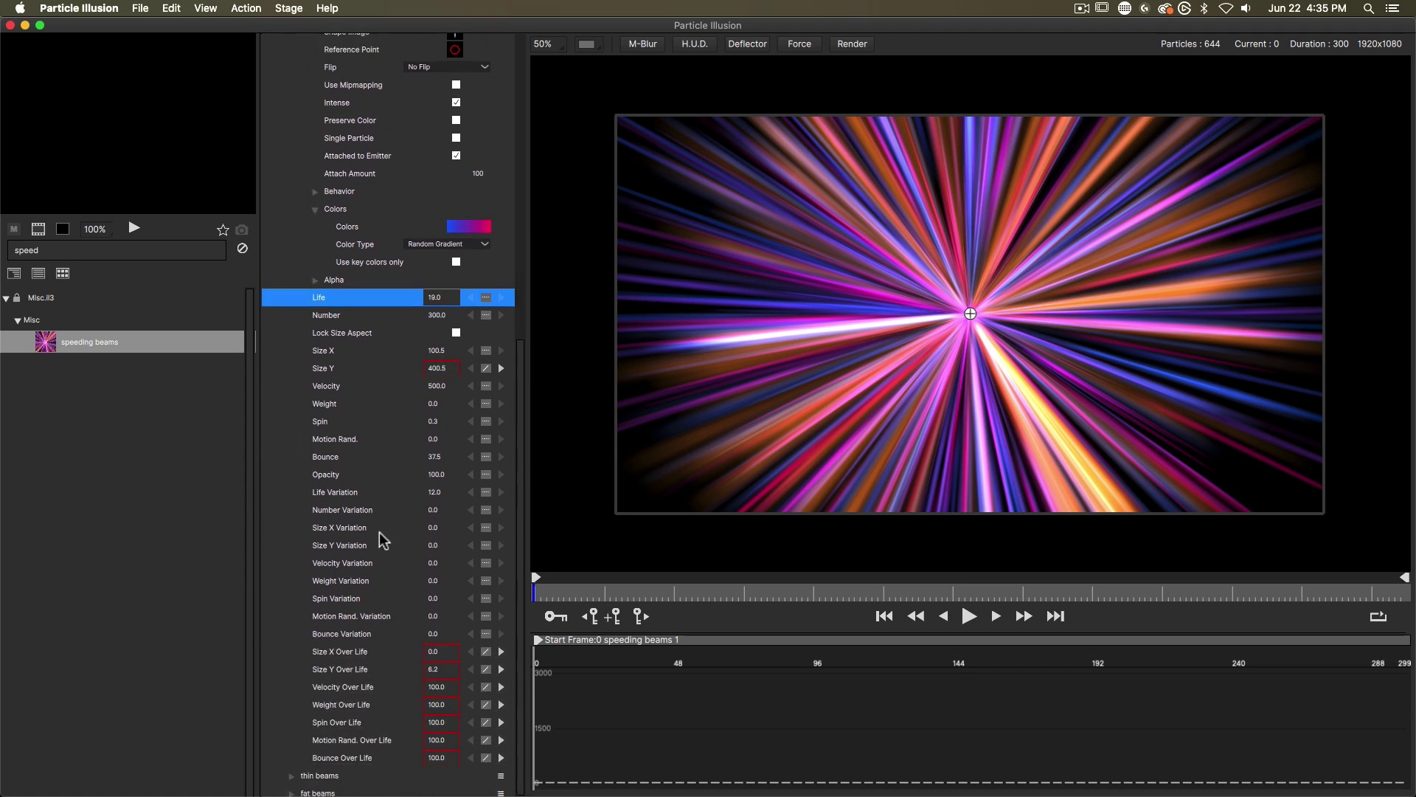
{"action": "left_click", "coordinate": [339, 651]}
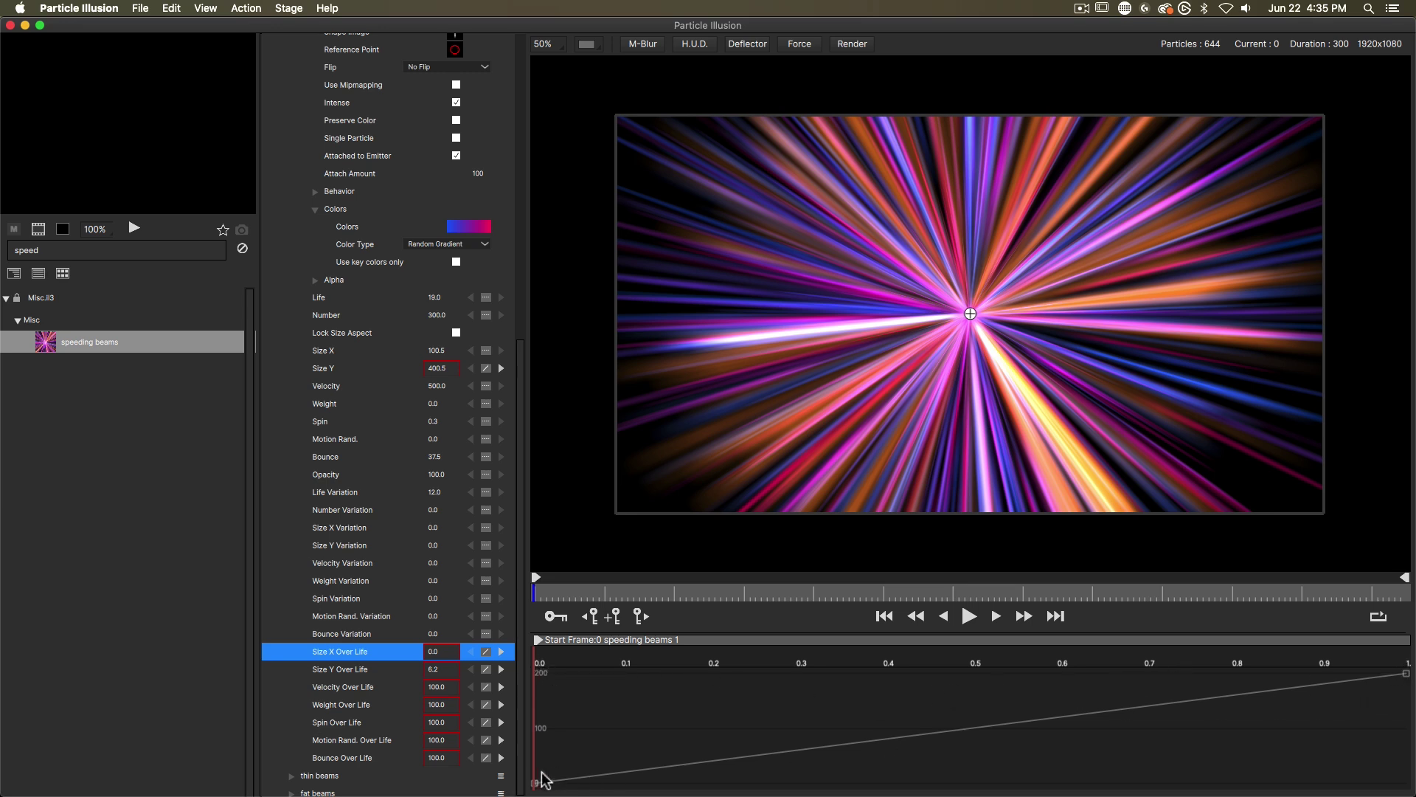
{"action": "left_click_drag", "start_coordinate": [589, 660], "coordinate": [546, 658]}
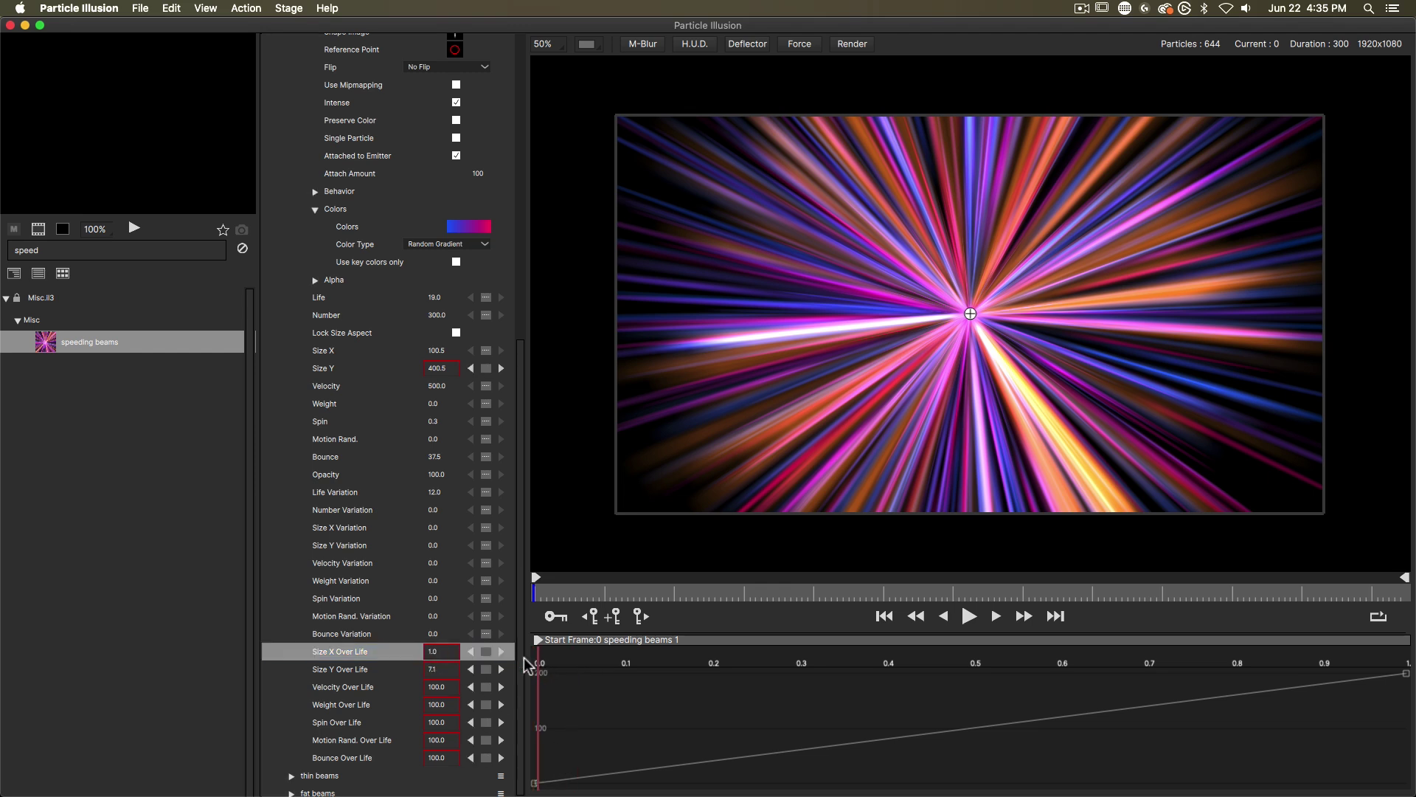
{"action": "left_click", "coordinate": [1296, 675]}
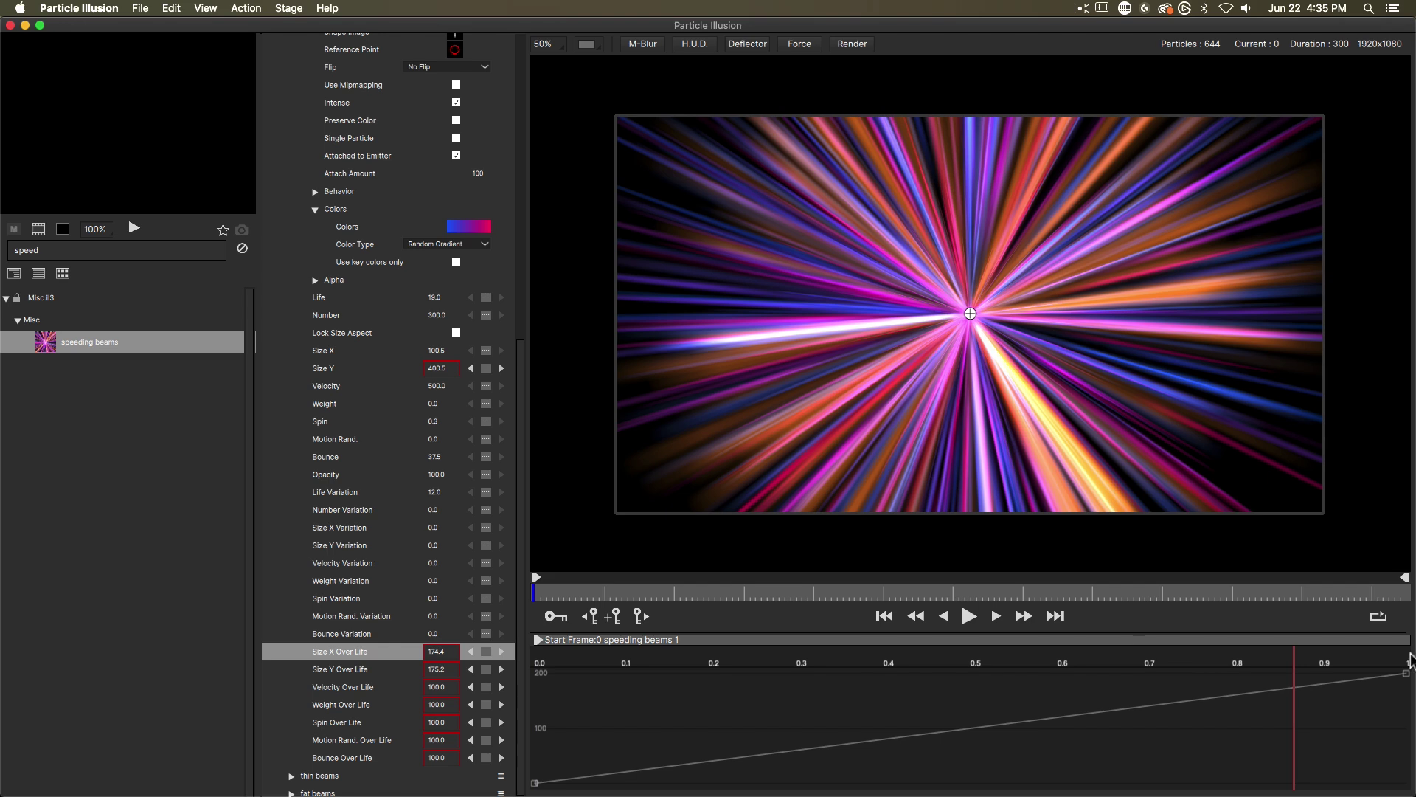
{"action": "left_click_drag", "start_coordinate": [1394, 661], "coordinate": [1411, 653]}
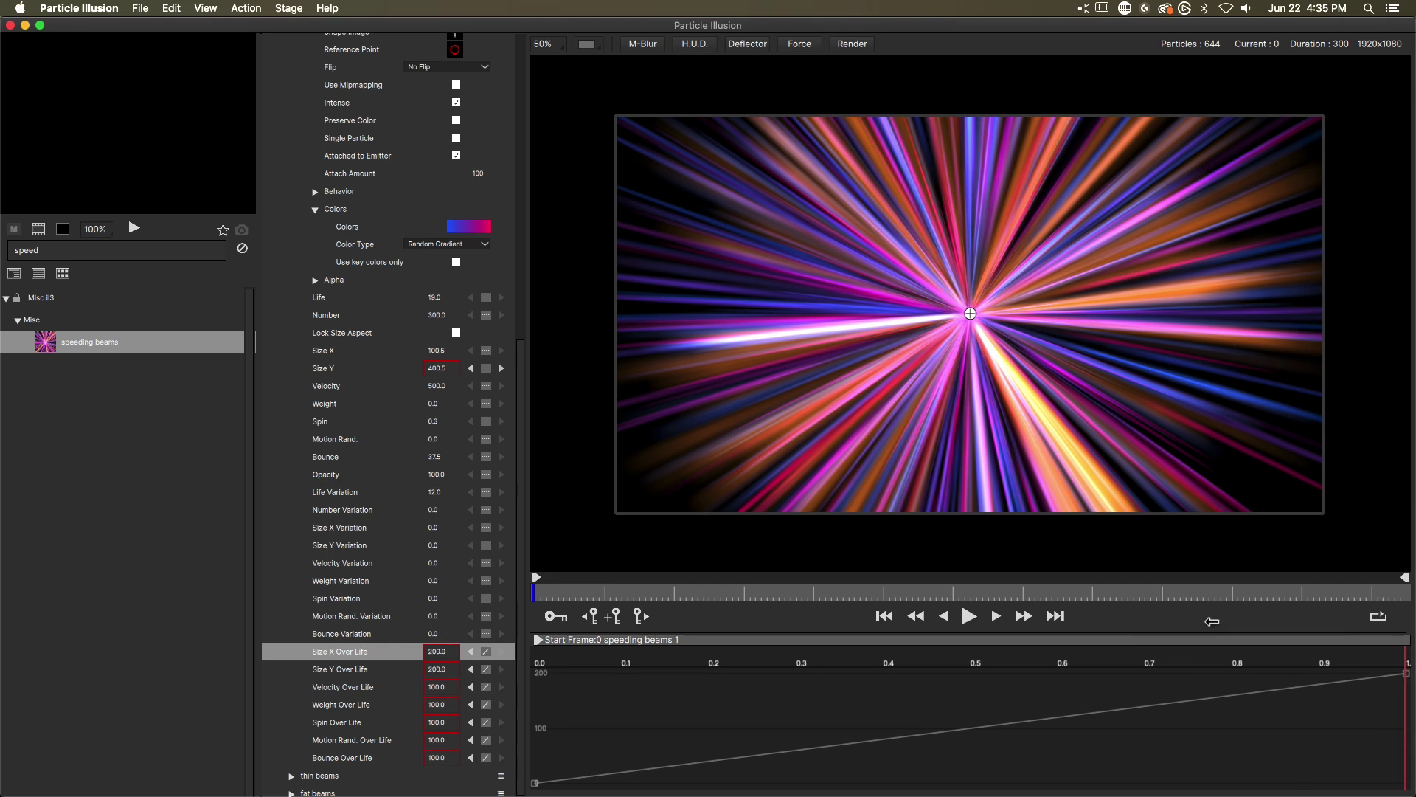
{"action": "left_click_drag", "start_coordinate": [550, 659], "coordinate": [577, 658]}
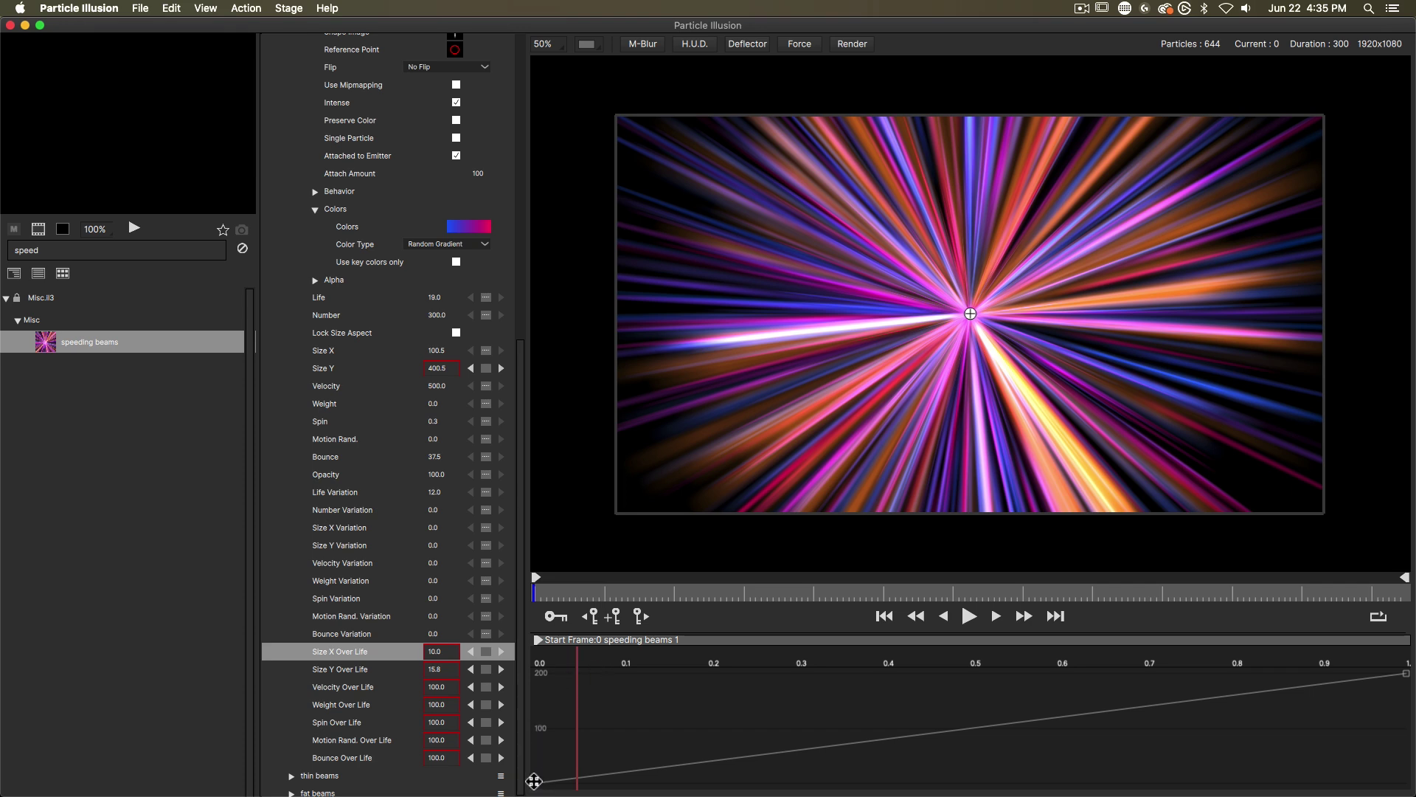
{"action": "left_click_drag", "start_coordinate": [533, 781], "coordinate": [507, 793]}
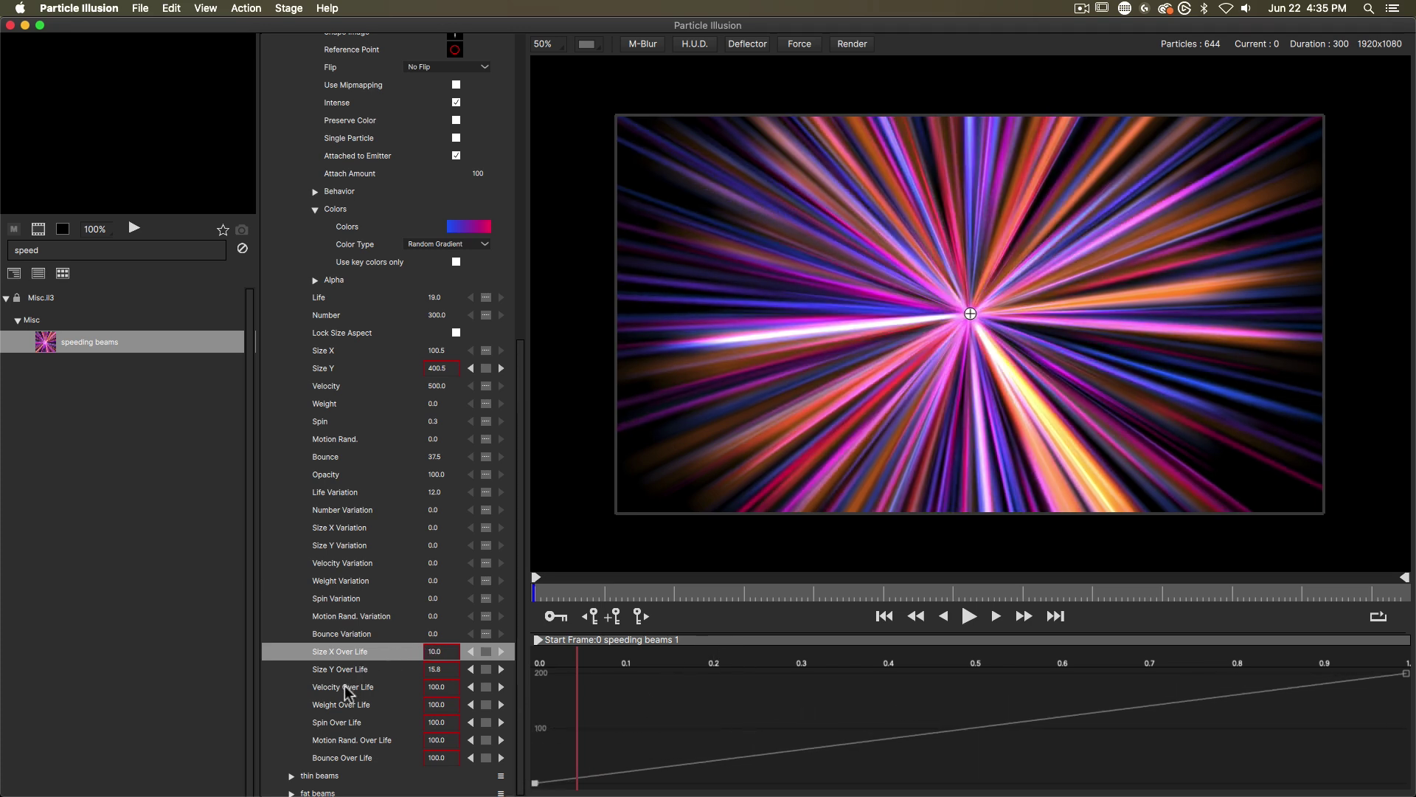
{"action": "left_click", "coordinate": [342, 702]}
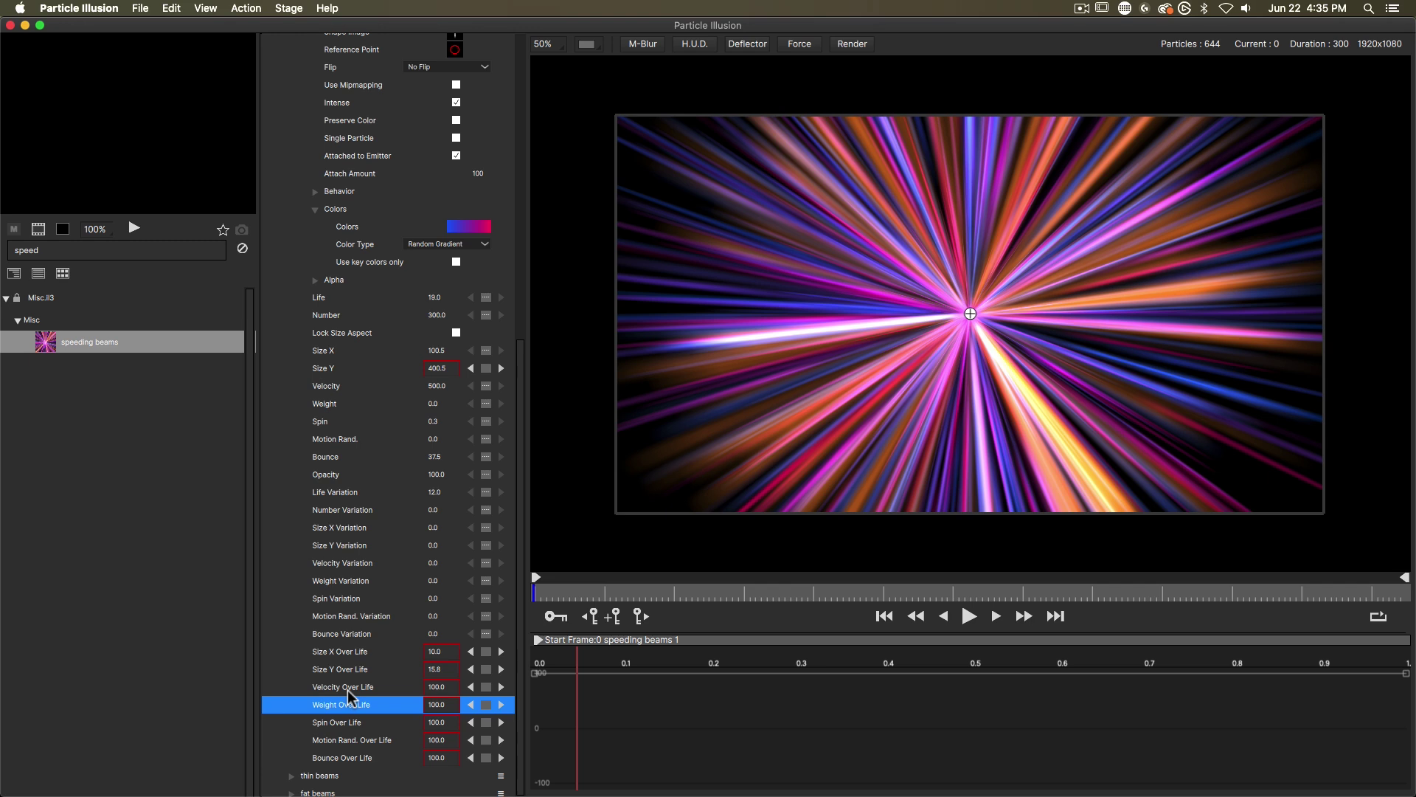
{"action": "left_click", "coordinate": [317, 635]}
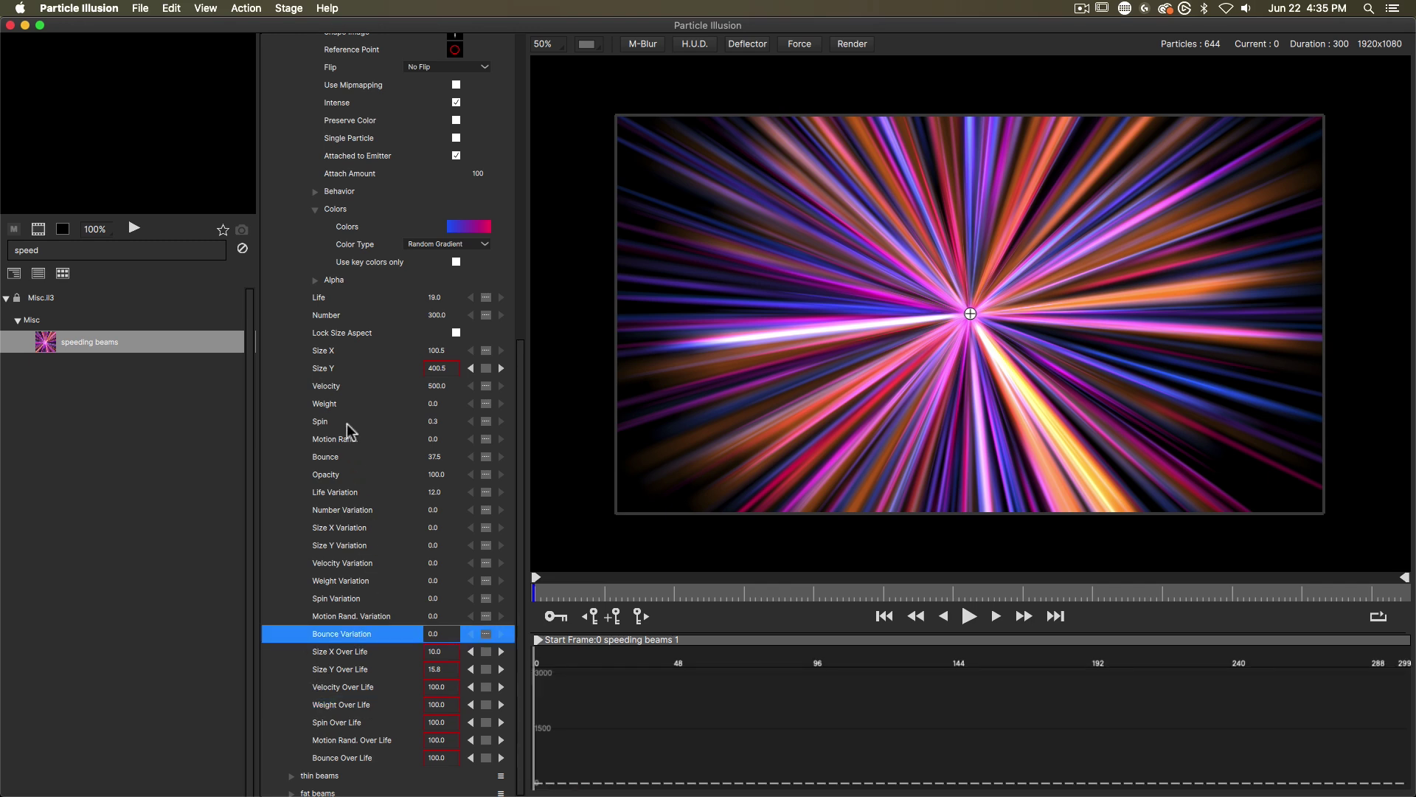
Step: Delete the Size Y keyframe at frame 165 and set Size Y to a constant 400.0
{"action": "left_click", "coordinate": [330, 376]}
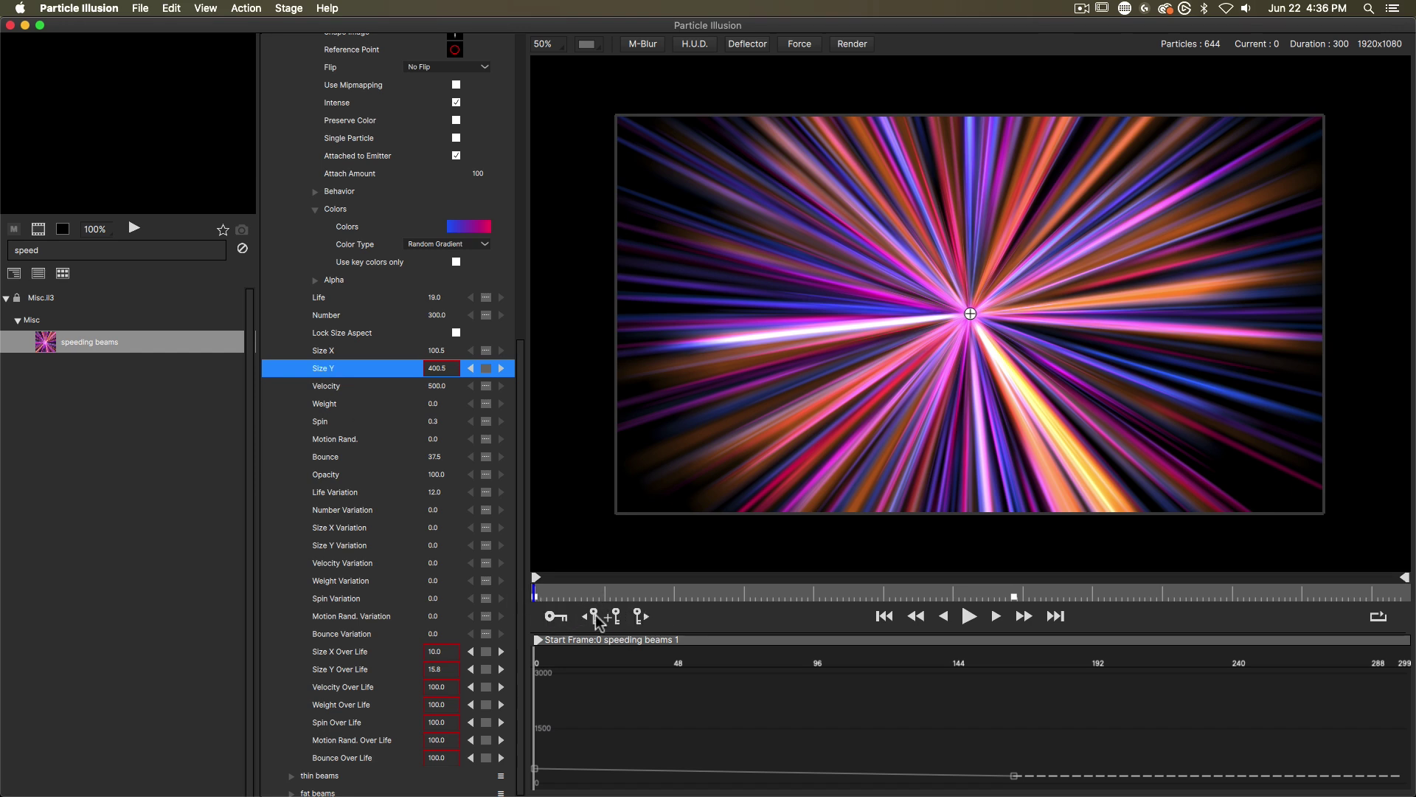
{"action": "left_click", "coordinate": [641, 617]}
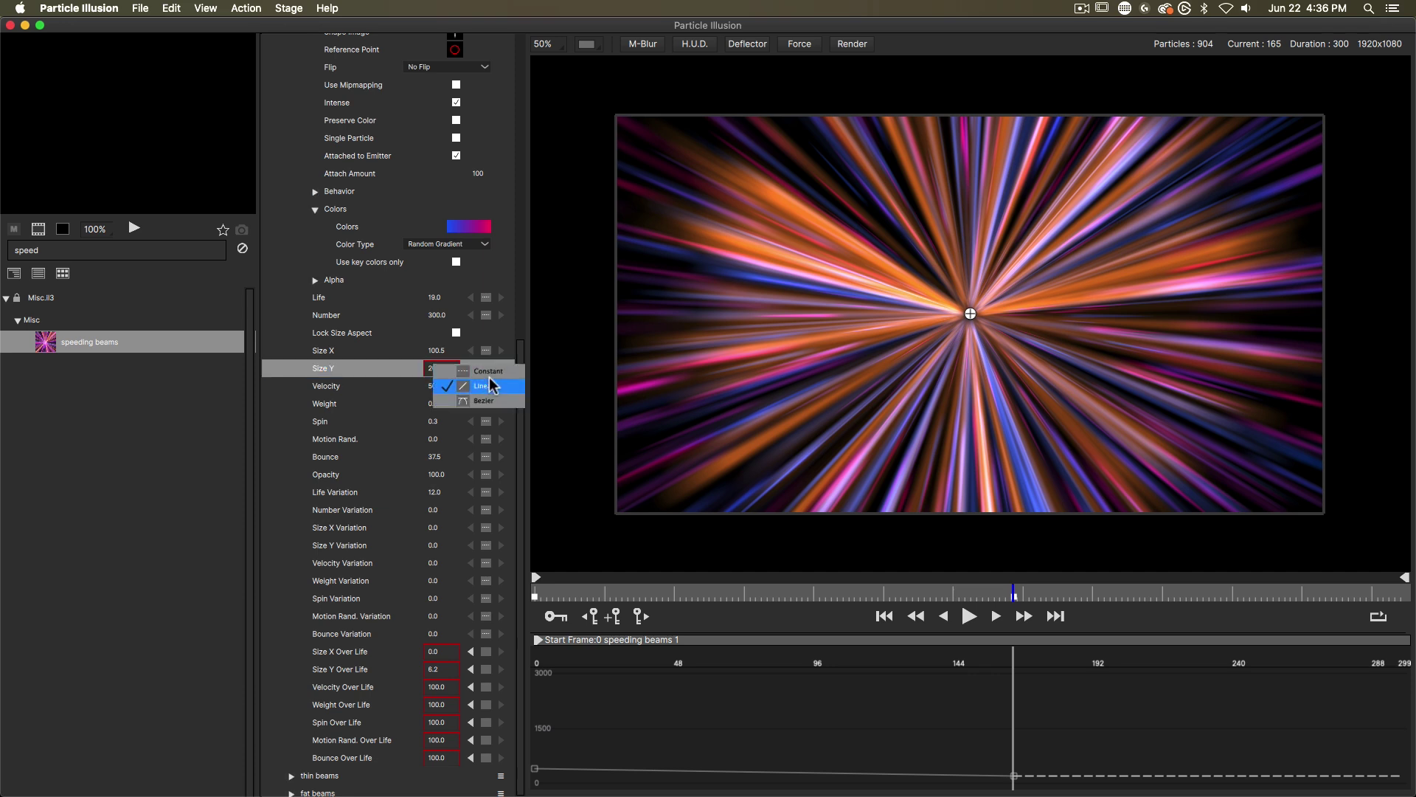
{"action": "left_click", "coordinate": [485, 368]}
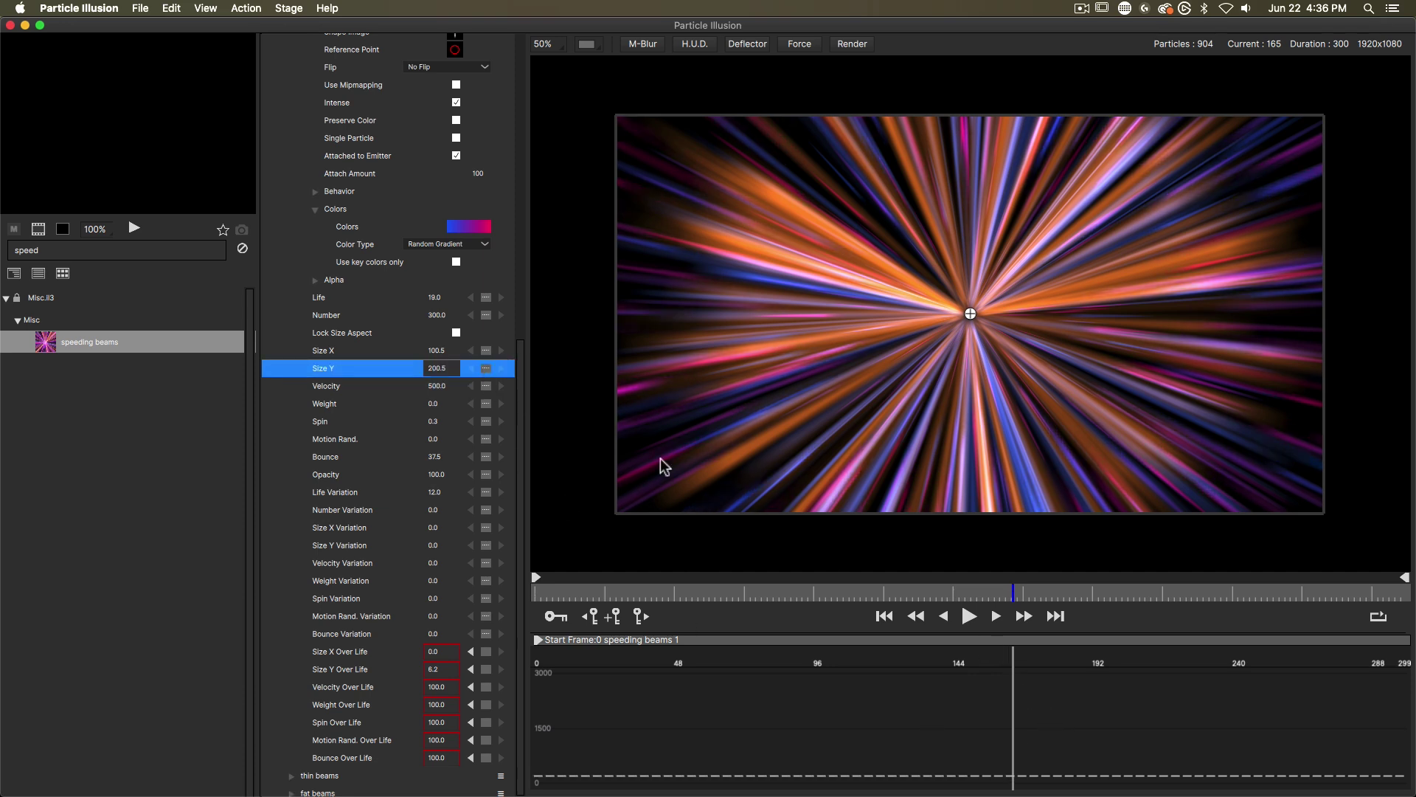
{"action": "left_click_drag", "start_coordinate": [431, 368], "coordinate": [489, 374]}
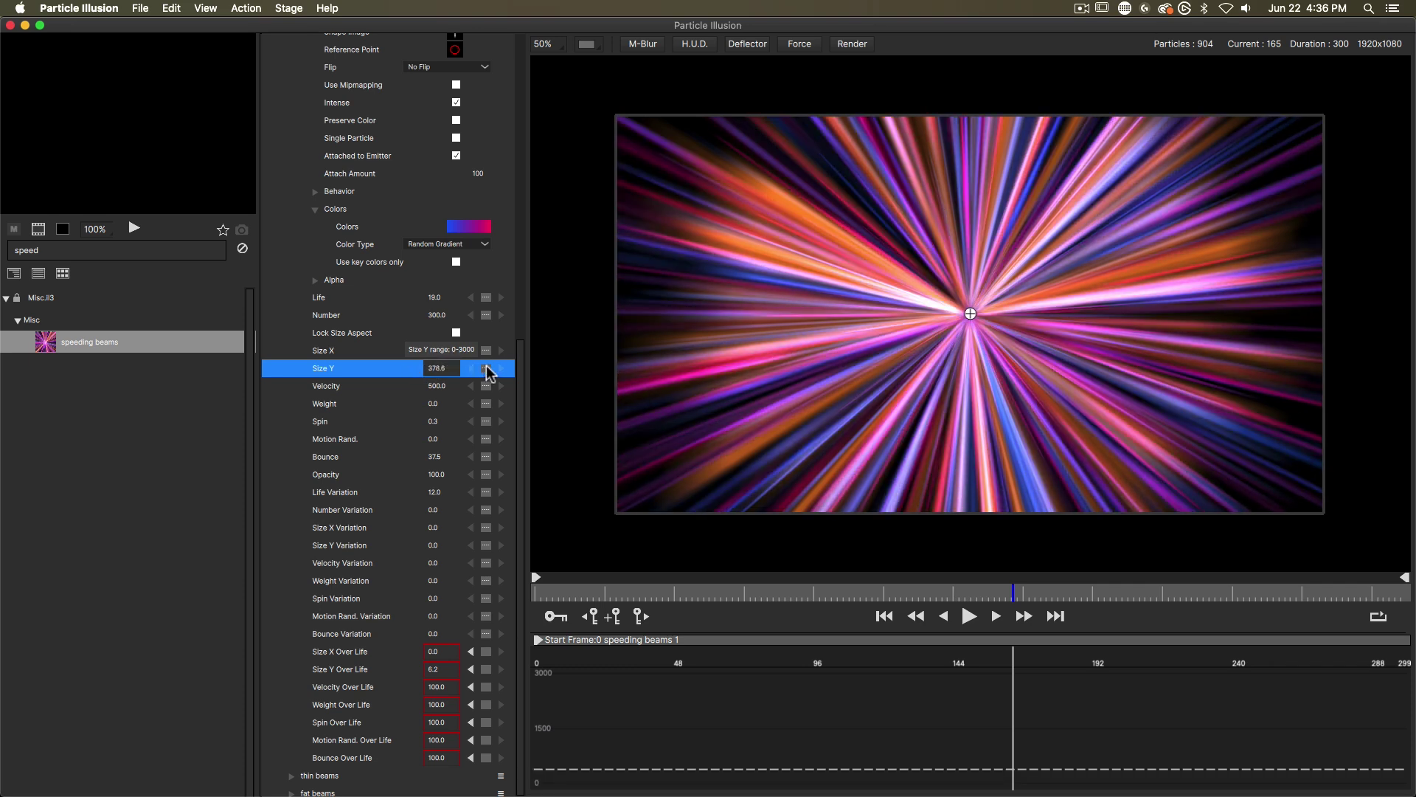
{"action": "double_click", "coordinate": [445, 368]}
{"action": "key", "text": "Return"}
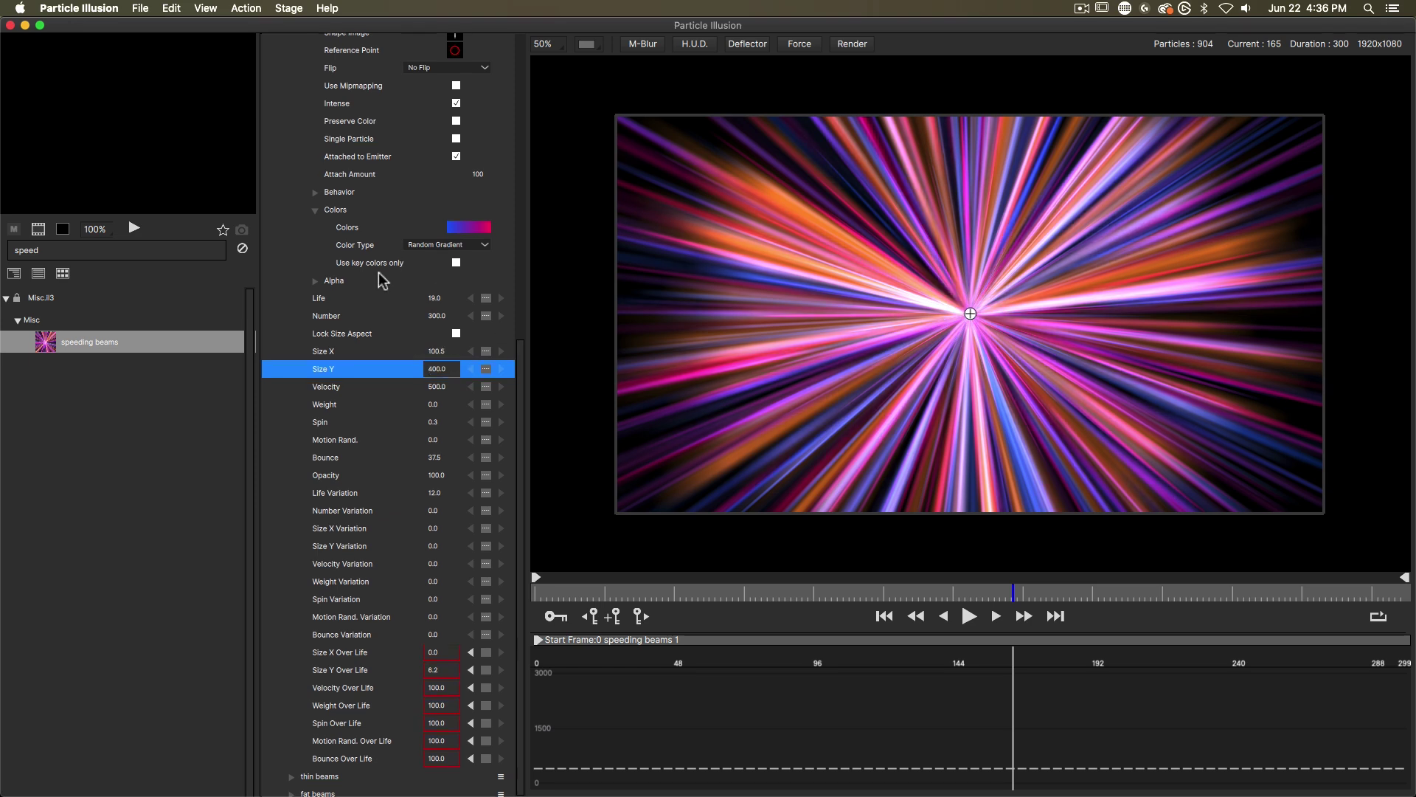
{"action": "scroll", "coordinate": [324, 144], "scroll_direction": "up", "scroll_amount": 3}
Step: Give the thin beams emitter the lightning 02 shape image
{"action": "left_click", "coordinate": [291, 71]}
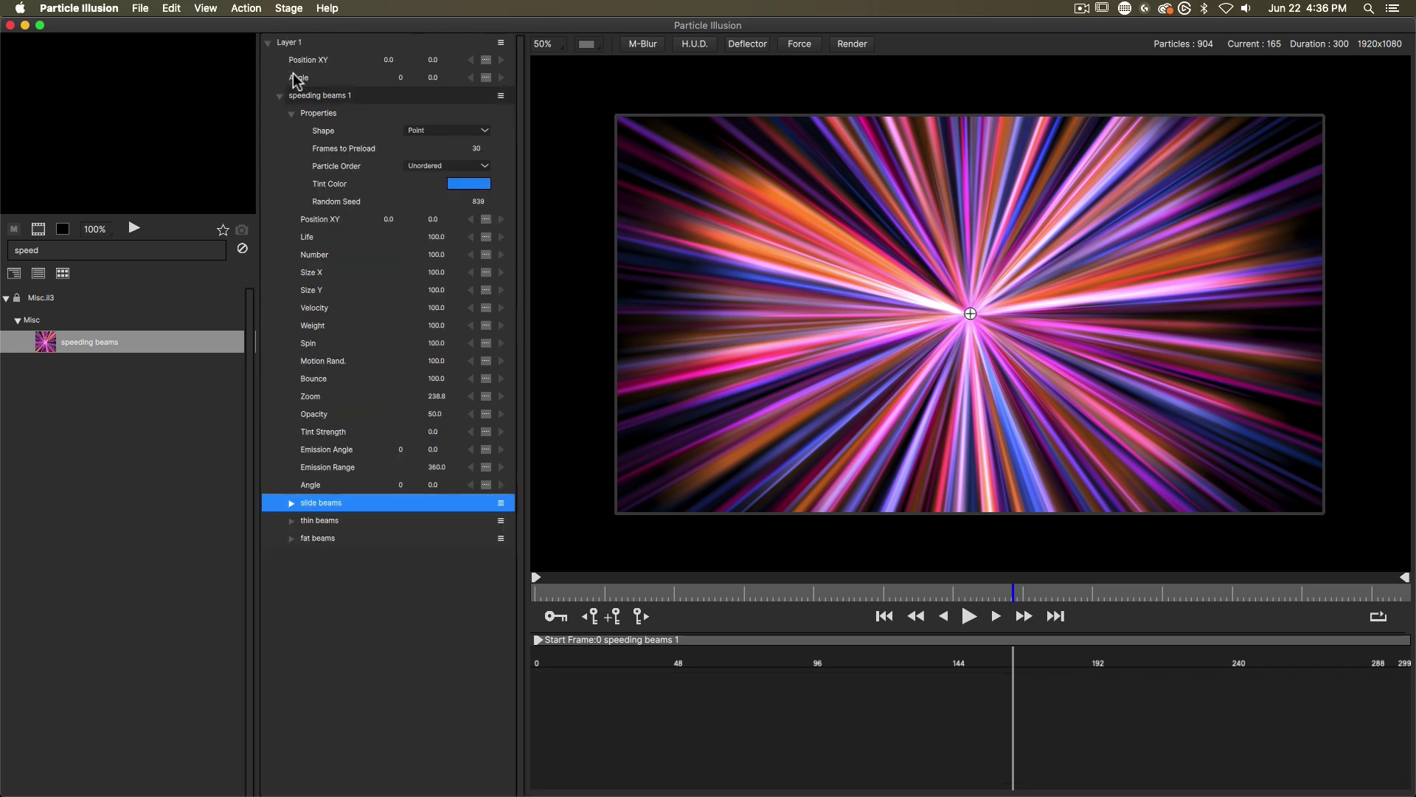
{"action": "left_click", "coordinate": [320, 521]}
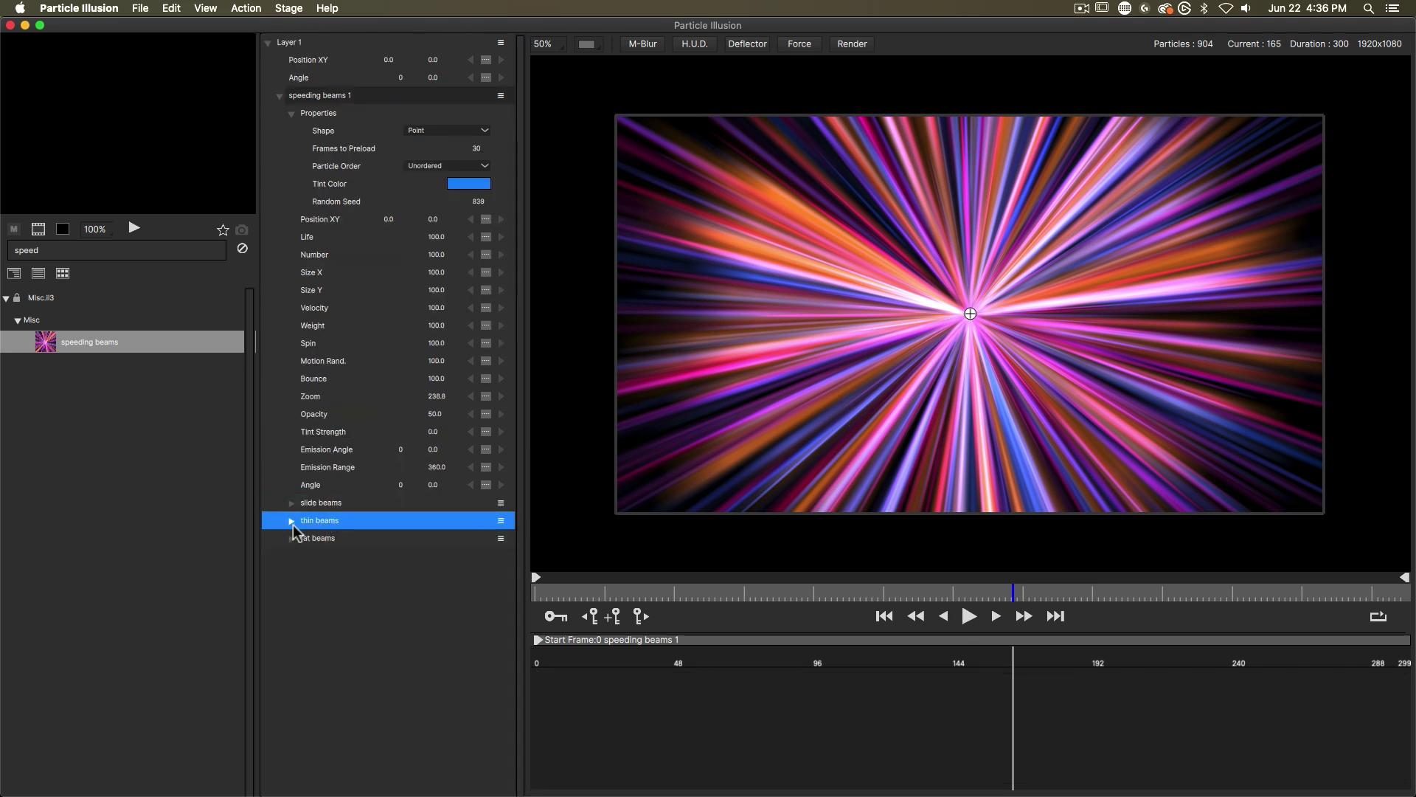
{"action": "left_click", "coordinate": [293, 522]}
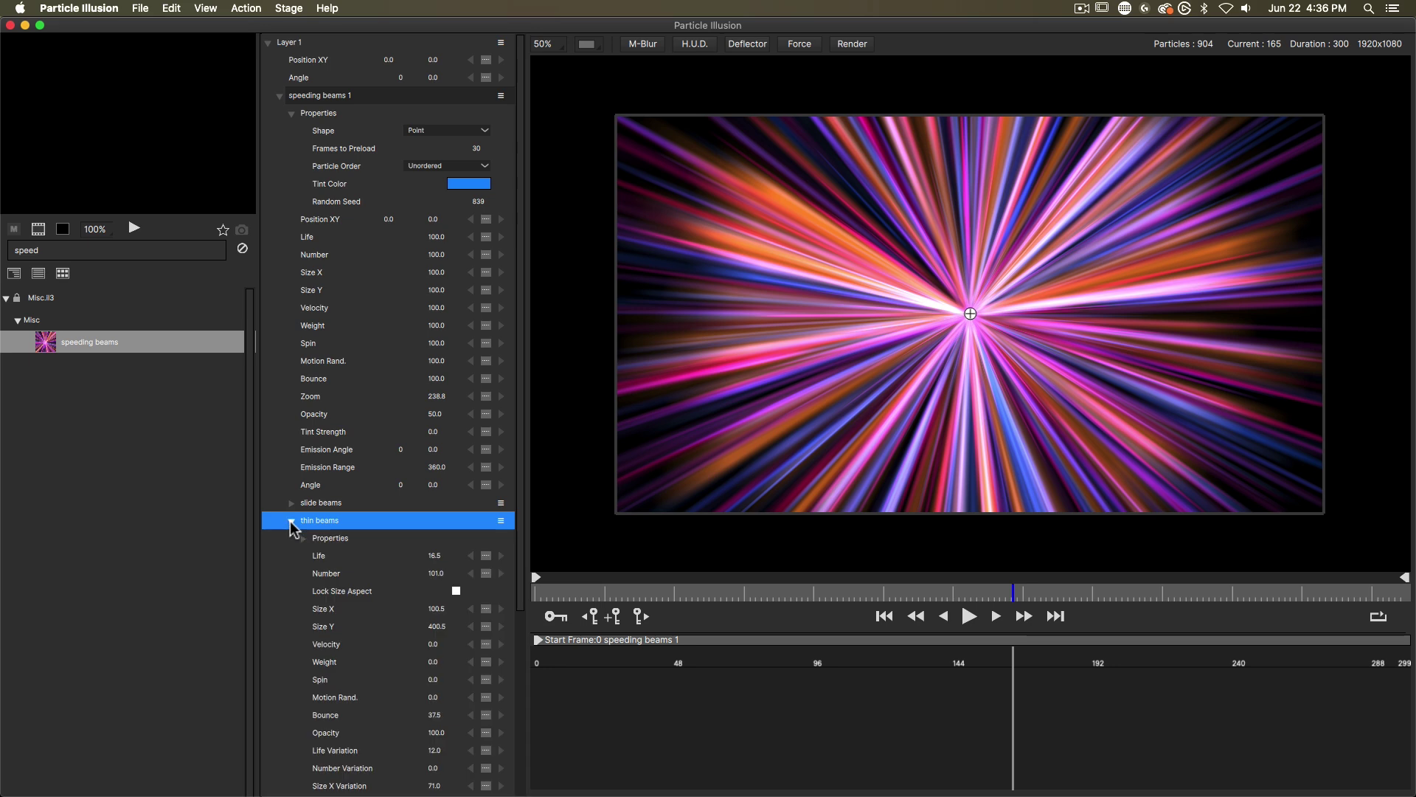
{"action": "left_click", "coordinate": [325, 539]}
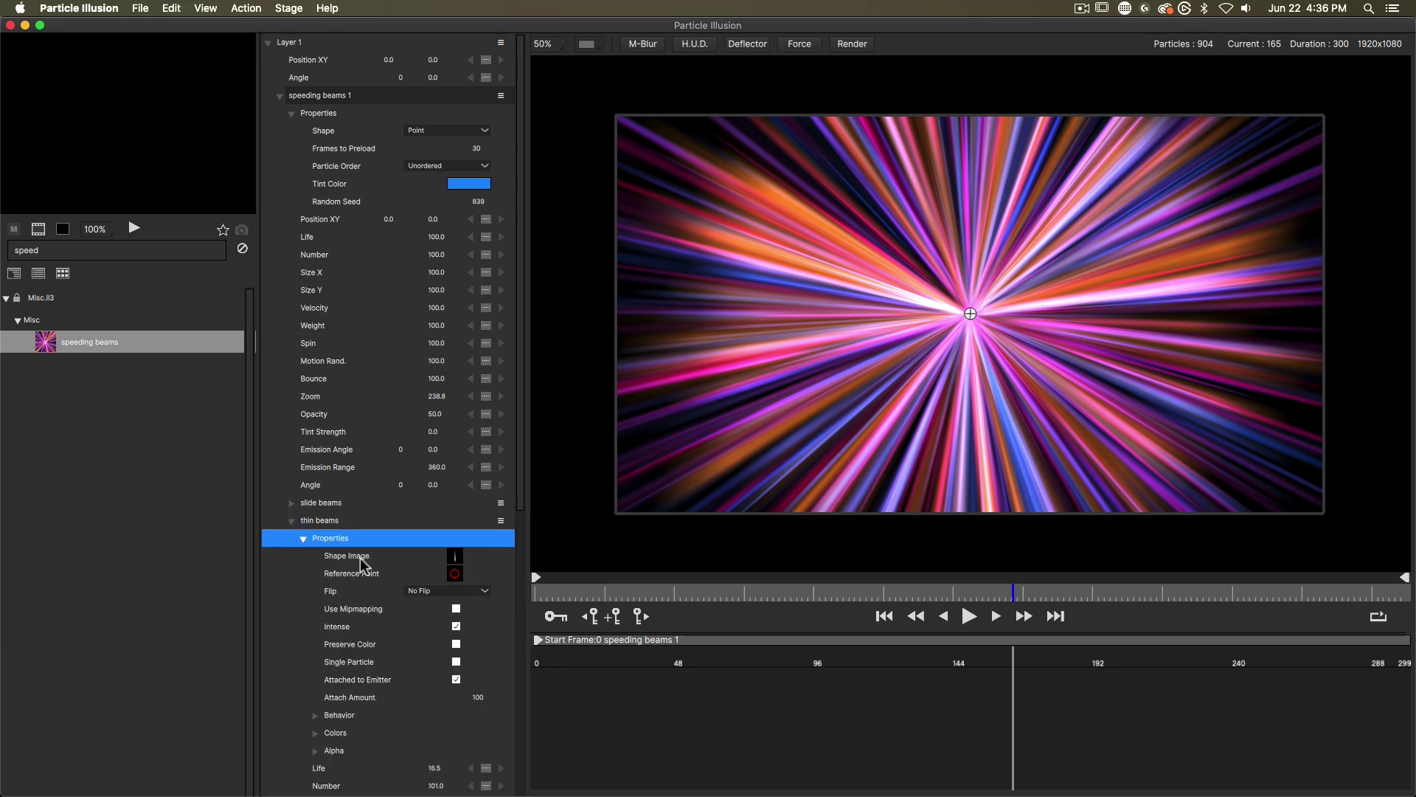
{"action": "left_click", "coordinate": [304, 539]}
{"action": "left_click", "coordinate": [373, 557]}
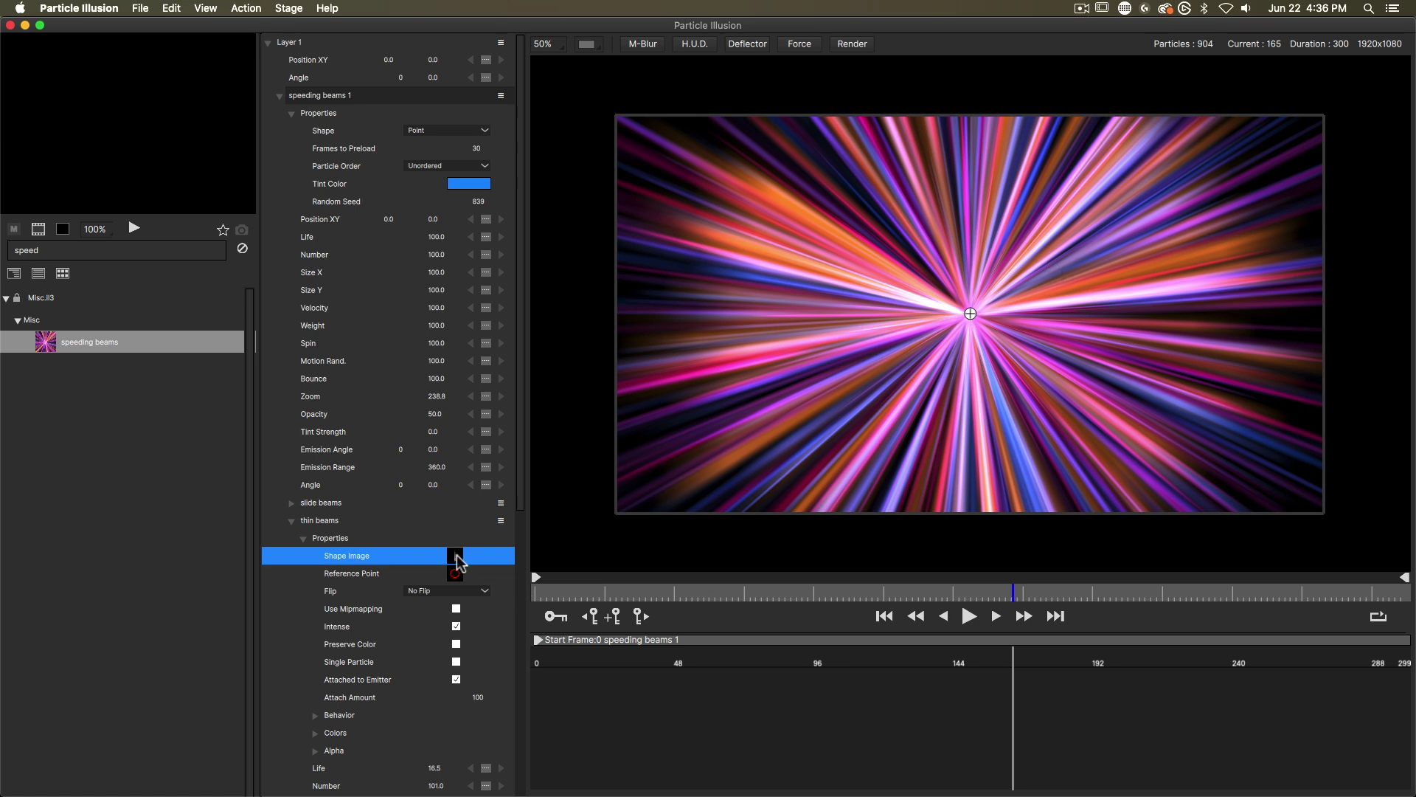
{"action": "left_click", "coordinate": [456, 557]}
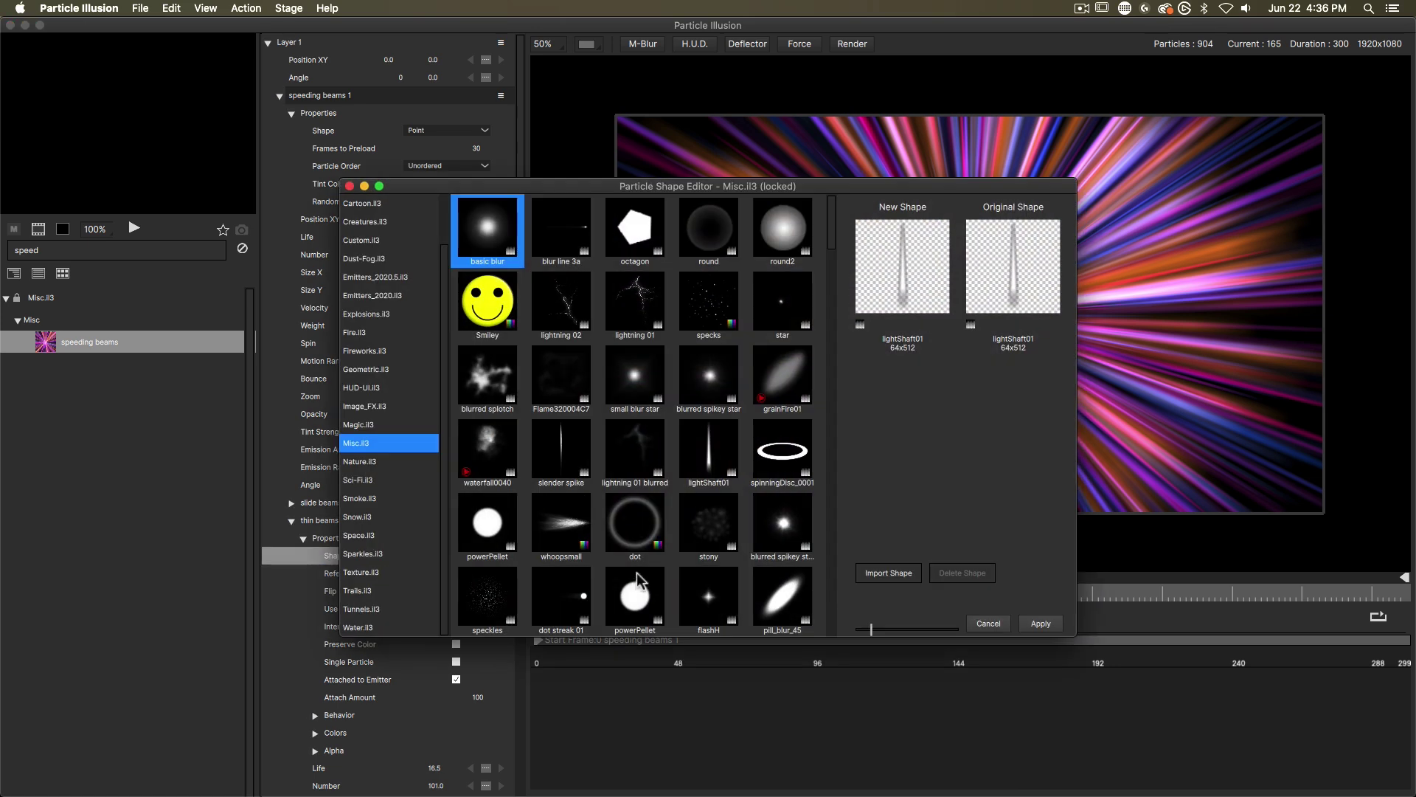
{"action": "left_click", "coordinate": [557, 311]}
{"action": "left_click", "coordinate": [944, 295]}
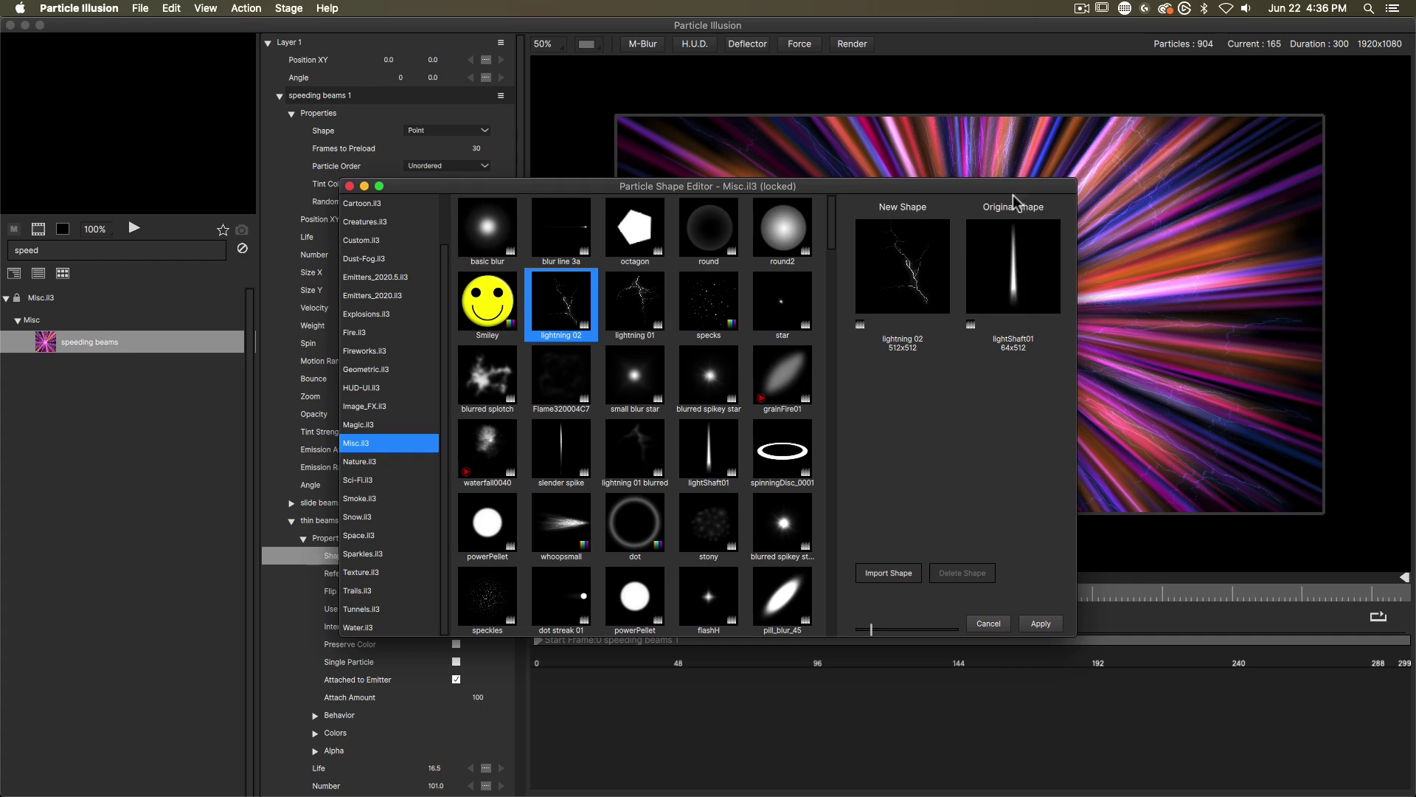
{"action": "left_click", "coordinate": [1041, 624]}
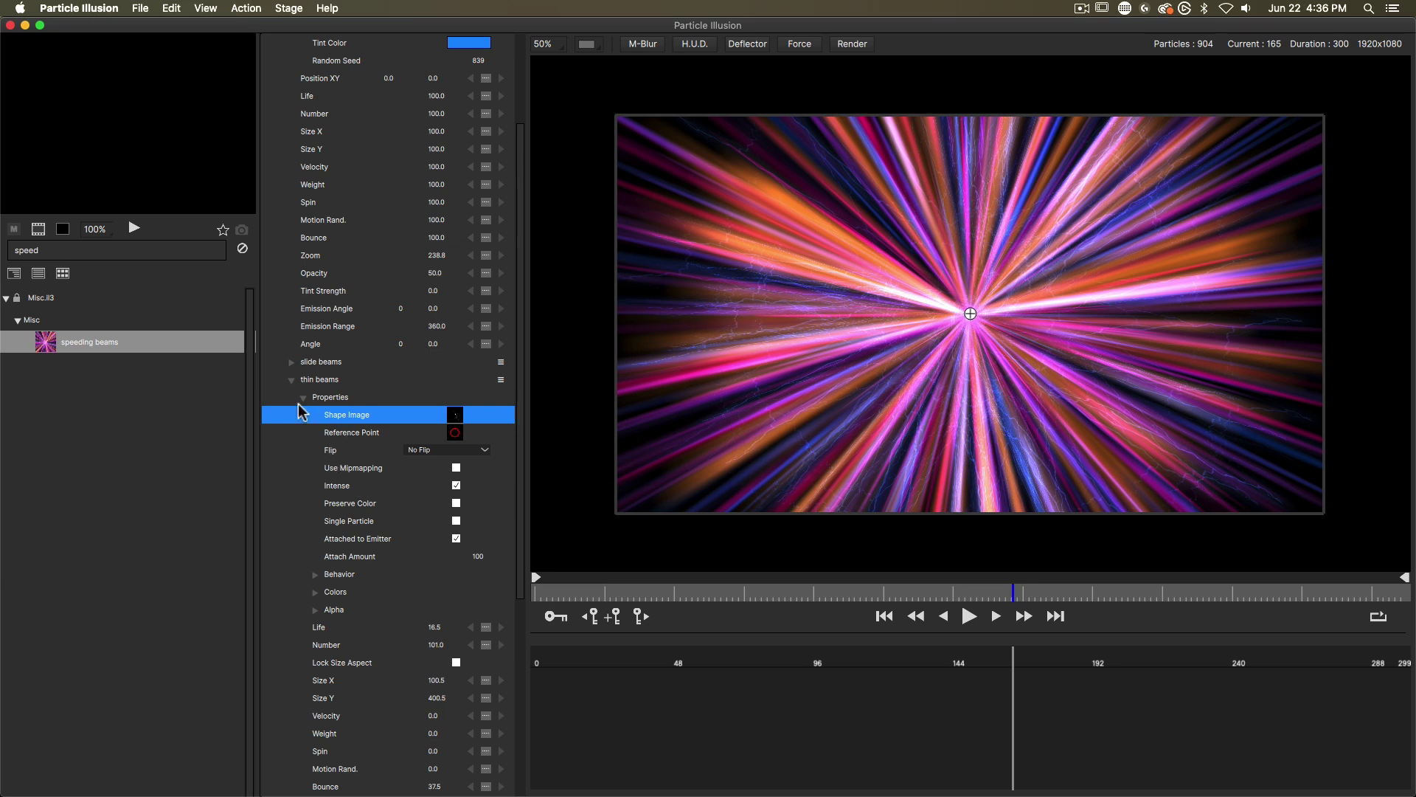
Step: Set thin beams Number to 150.0 and preview the animation
{"action": "double_click", "coordinate": [438, 645]}
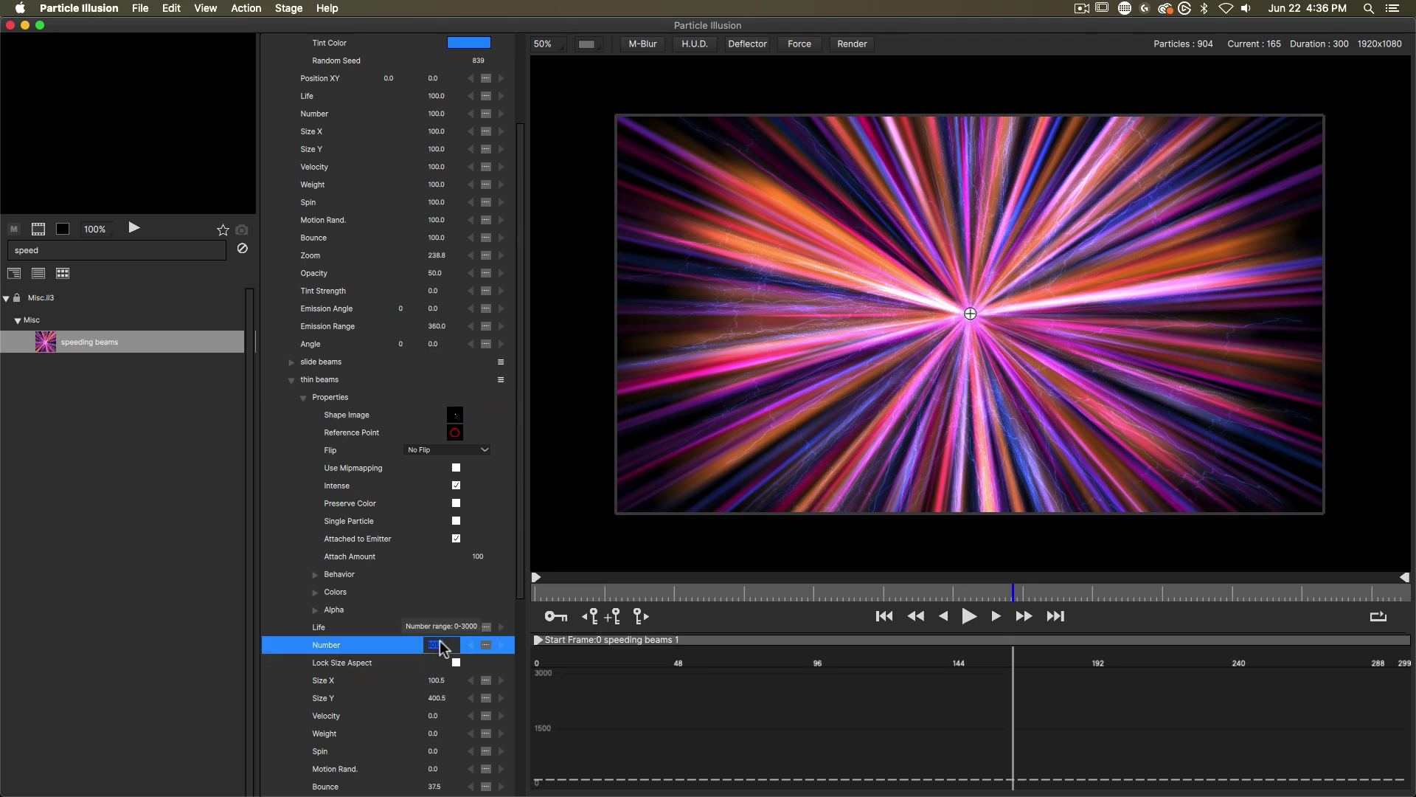
{"action": "type", "text": "150"}
{"action": "key", "text": "Return"}
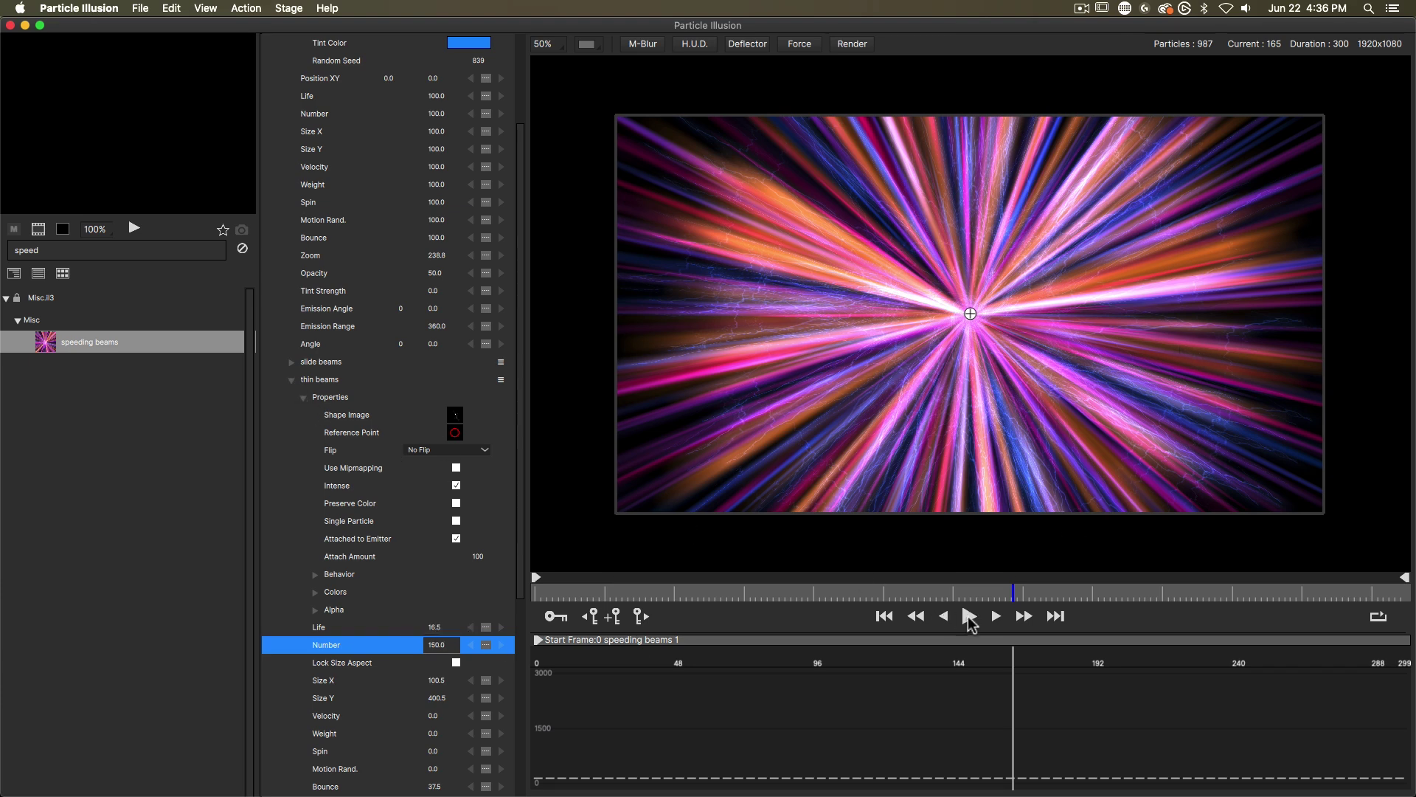
{"action": "left_click", "coordinate": [970, 617]}
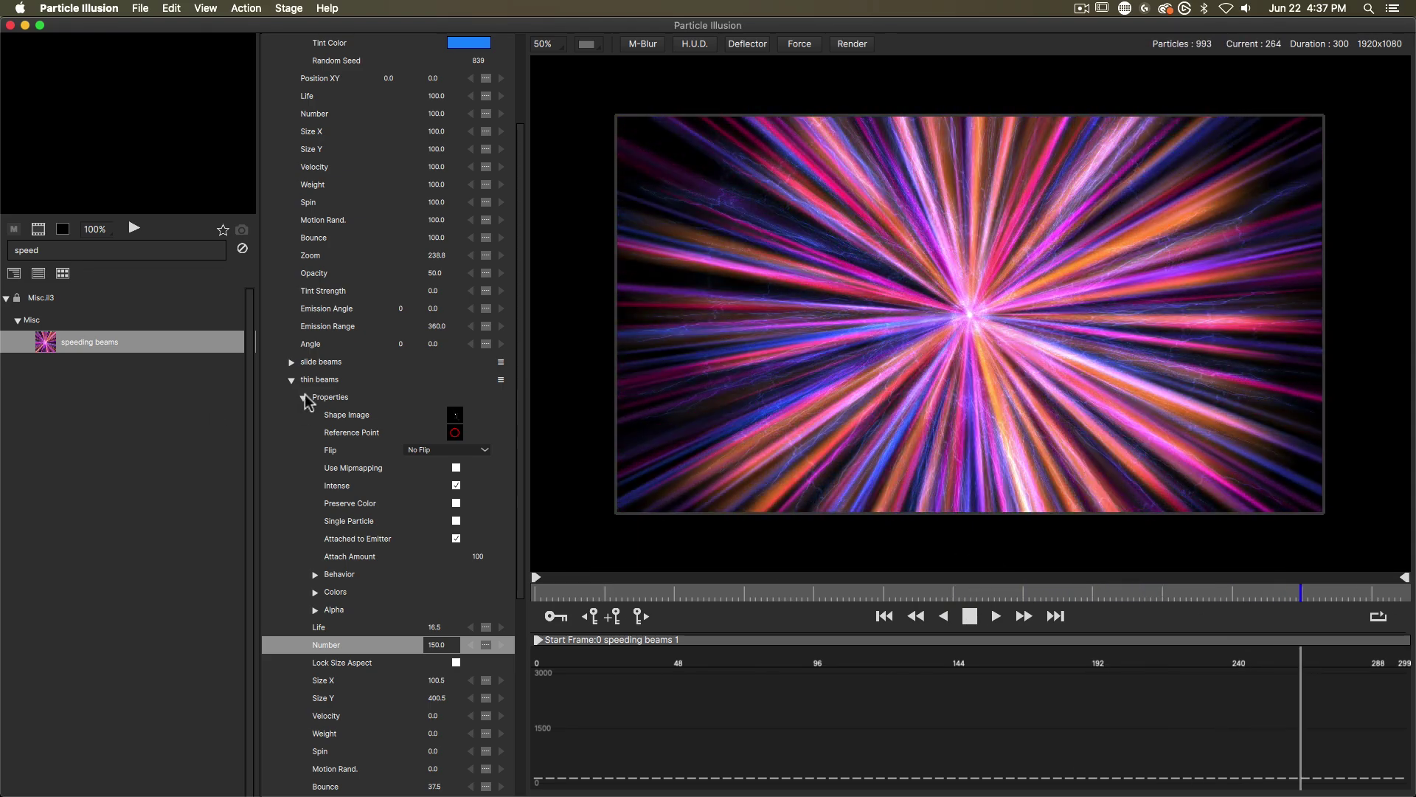
{"action": "left_click", "coordinate": [291, 381]}
Step: Give the fat beams emitter the lightning 01 shape image
{"action": "left_click", "coordinate": [291, 538]}
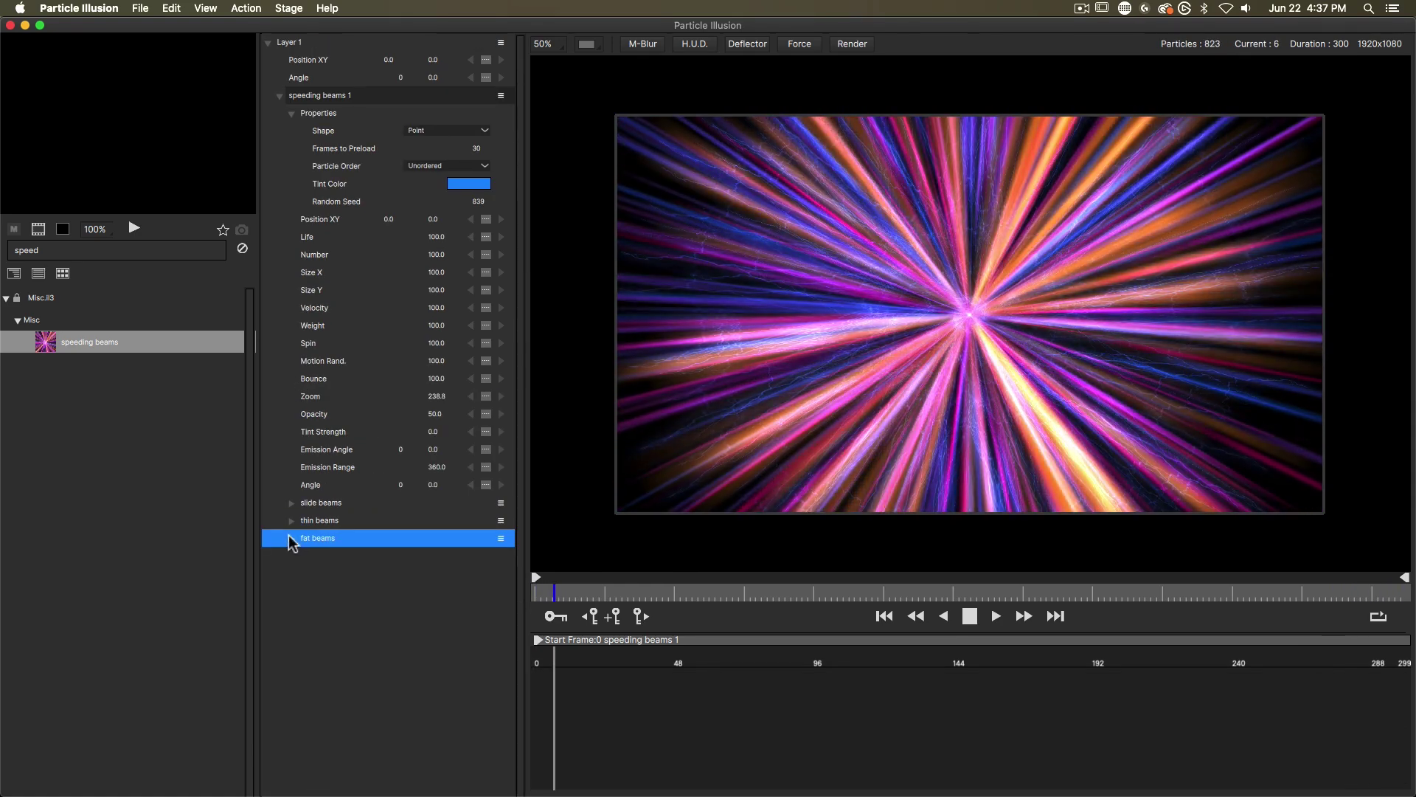
{"action": "scroll", "coordinate": [322, 571], "scroll_direction": "down", "scroll_amount": 2}
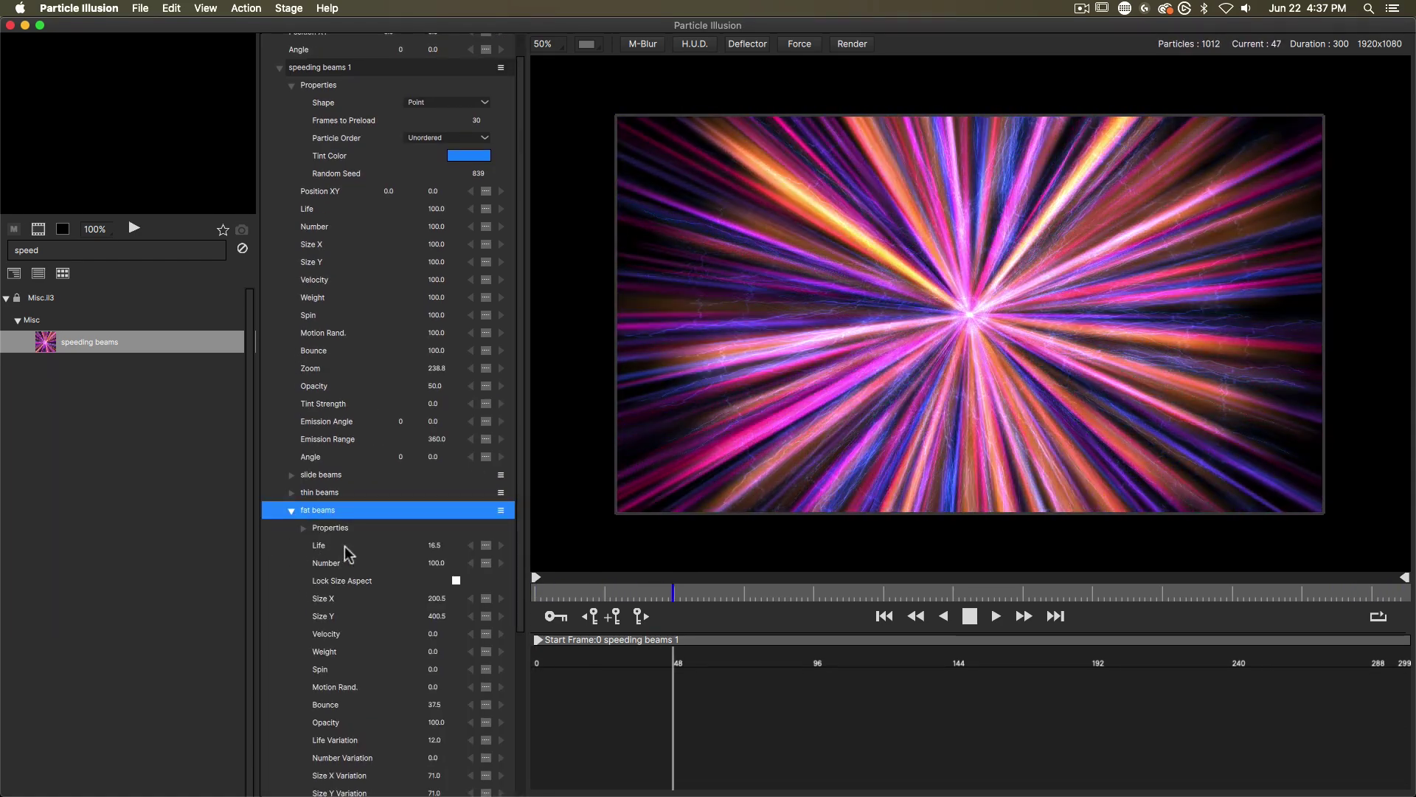
{"action": "left_click", "coordinate": [304, 528]}
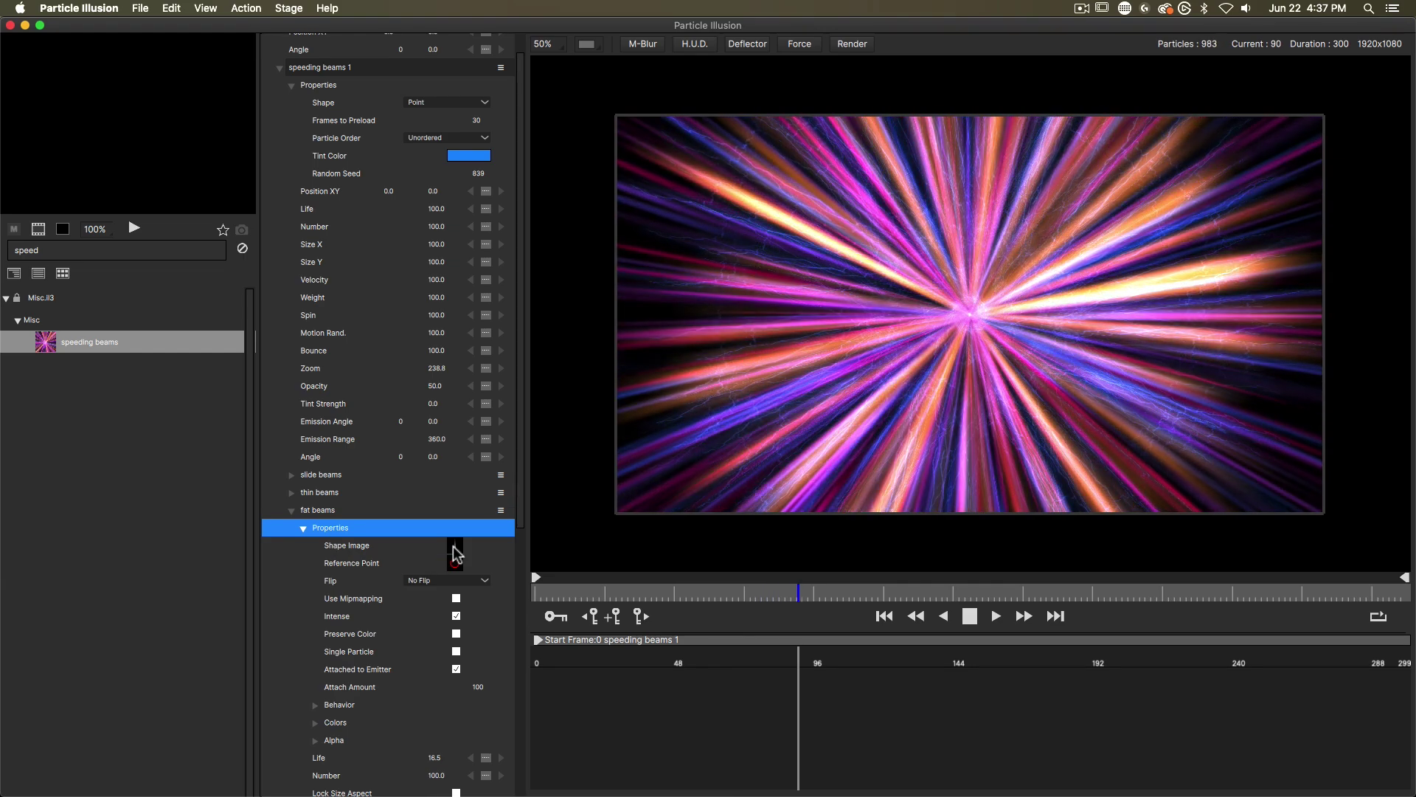
{"action": "left_click", "coordinate": [457, 545]}
{"action": "left_click", "coordinate": [635, 301]}
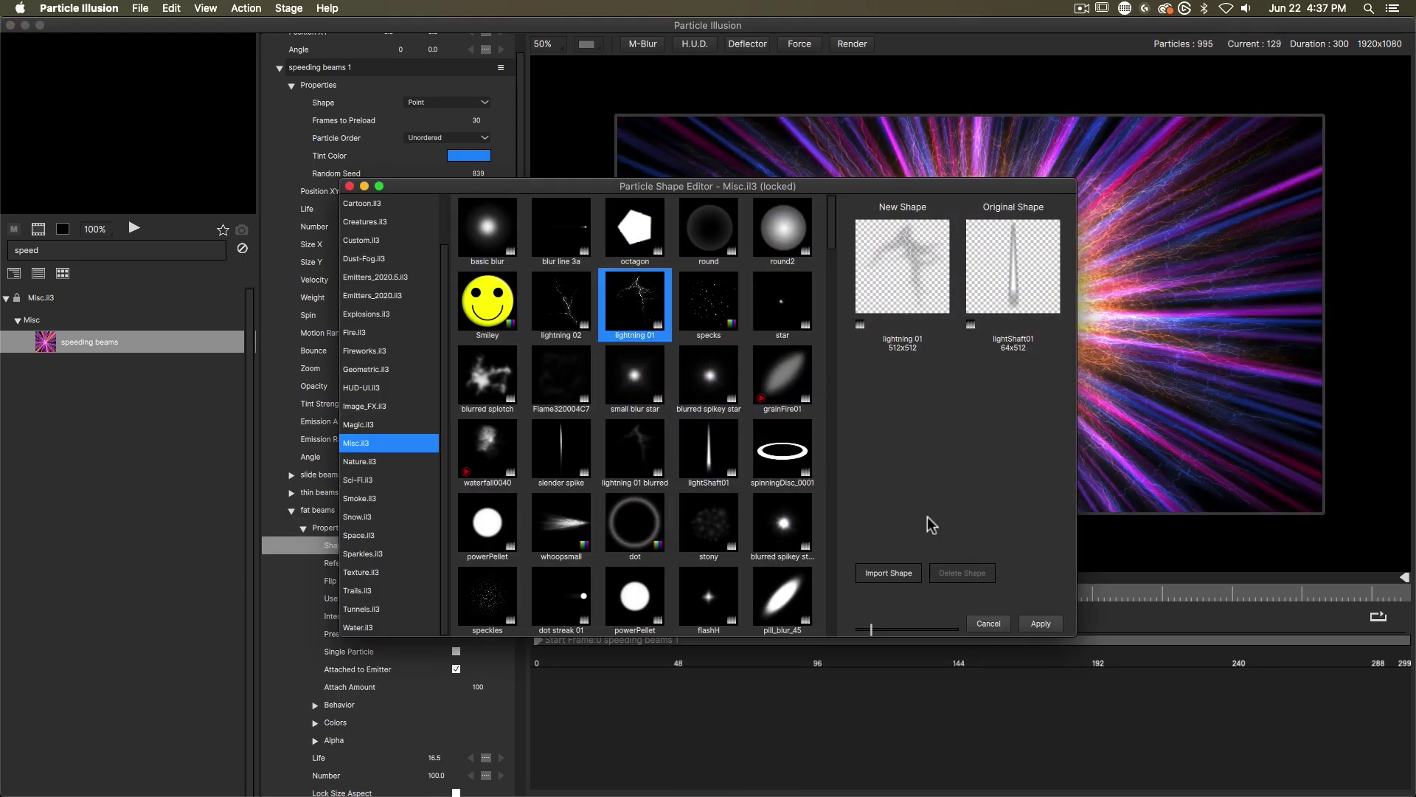
{"action": "left_click", "coordinate": [1040, 623]}
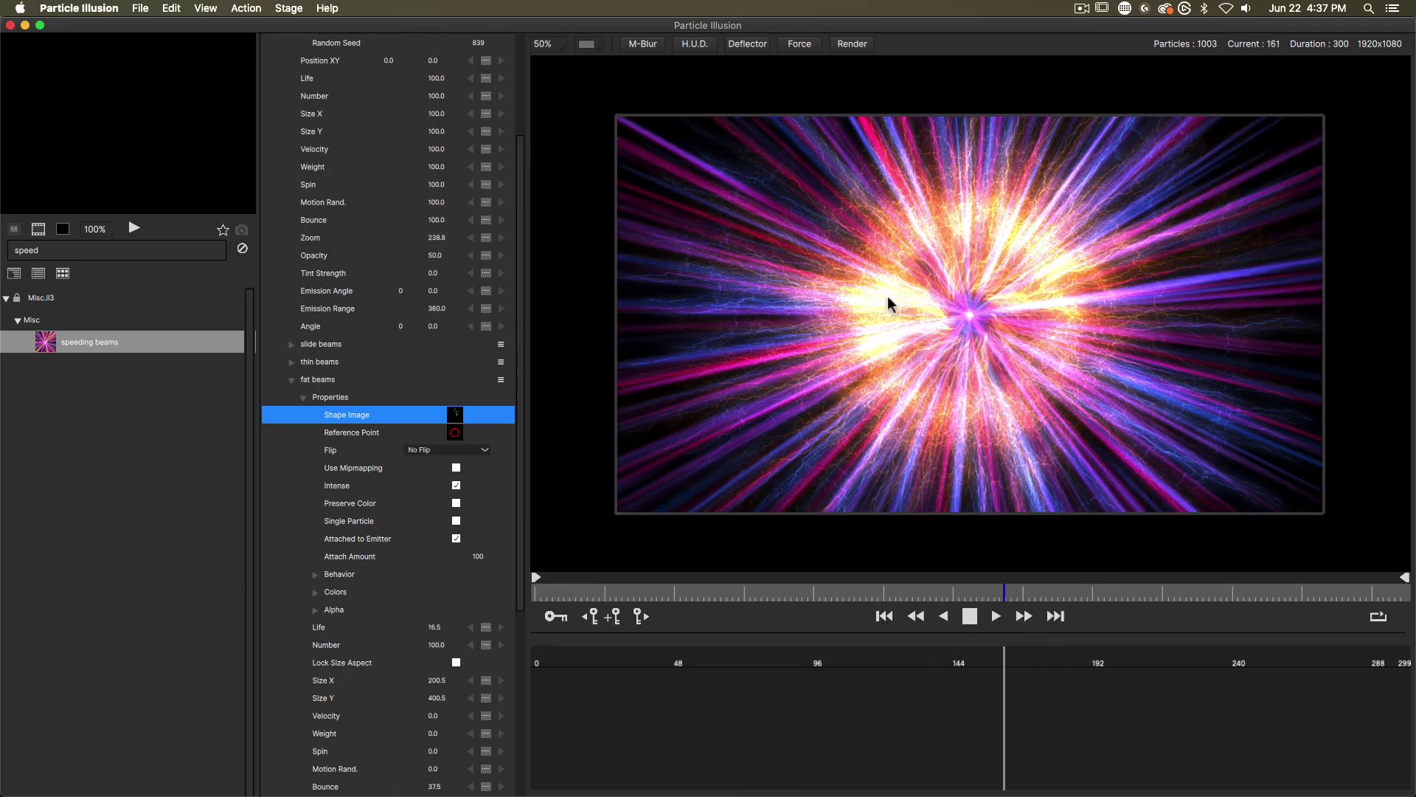
Step: Set fat beams Velocity to 25.0 and show its Velocity Over Life curve
{"action": "scroll", "coordinate": [299, 571], "scroll_direction": "down", "scroll_amount": 2}
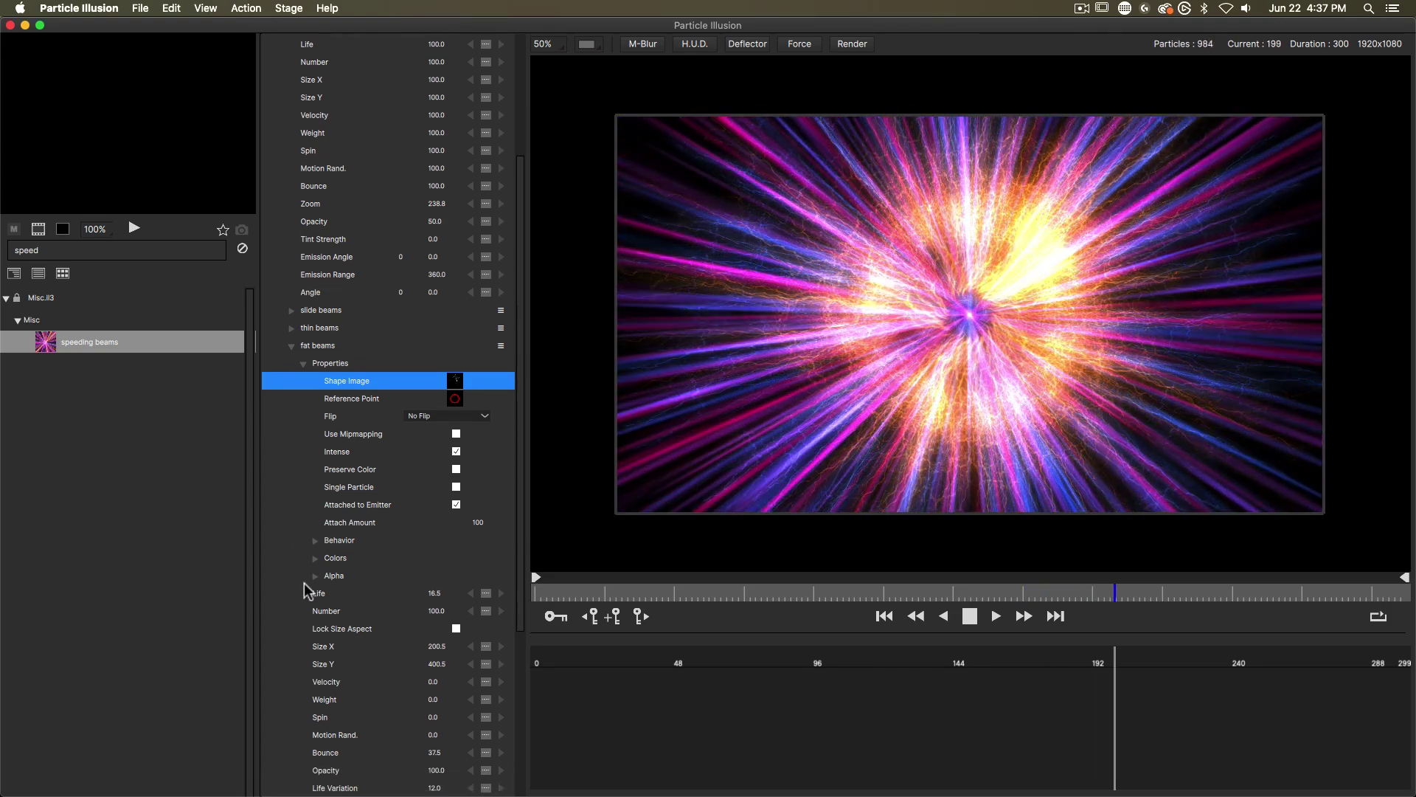
{"action": "left_click", "coordinate": [428, 684]}
{"action": "type", "text": "25"}
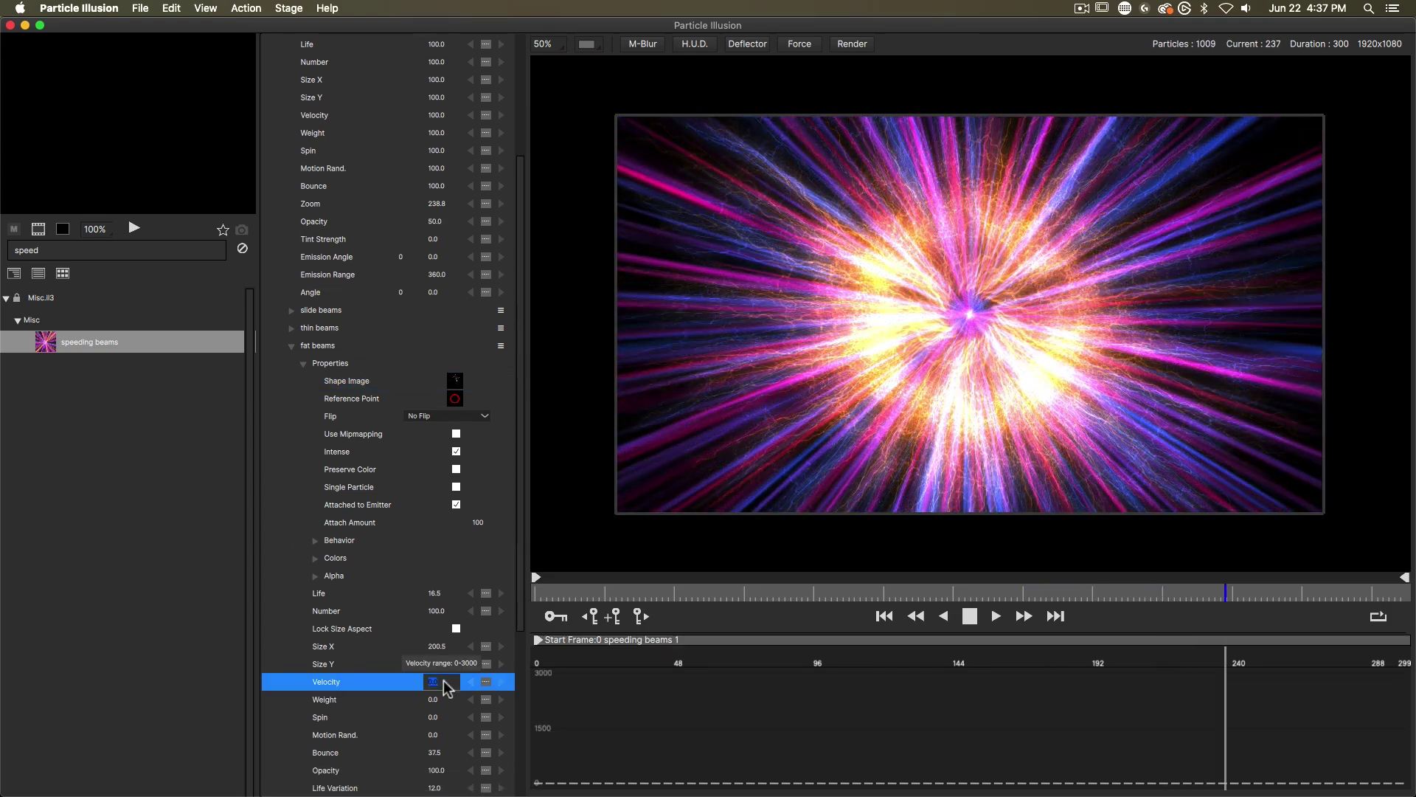
{"action": "key", "text": "Return"}
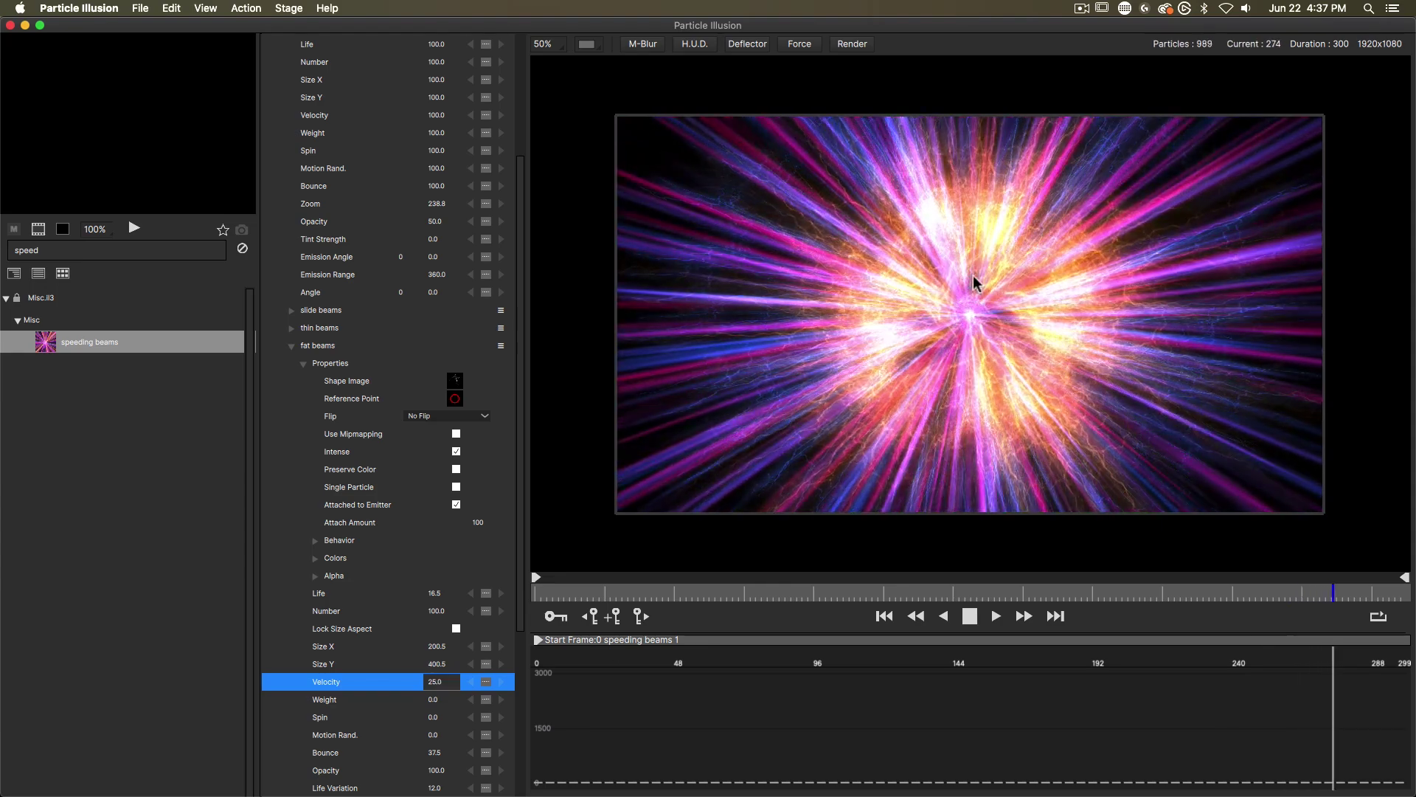
{"action": "scroll", "coordinate": [973, 276], "scroll_direction": "down", "scroll_amount": 1}
{"action": "scroll", "coordinate": [974, 340], "scroll_direction": "up", "scroll_amount": 1}
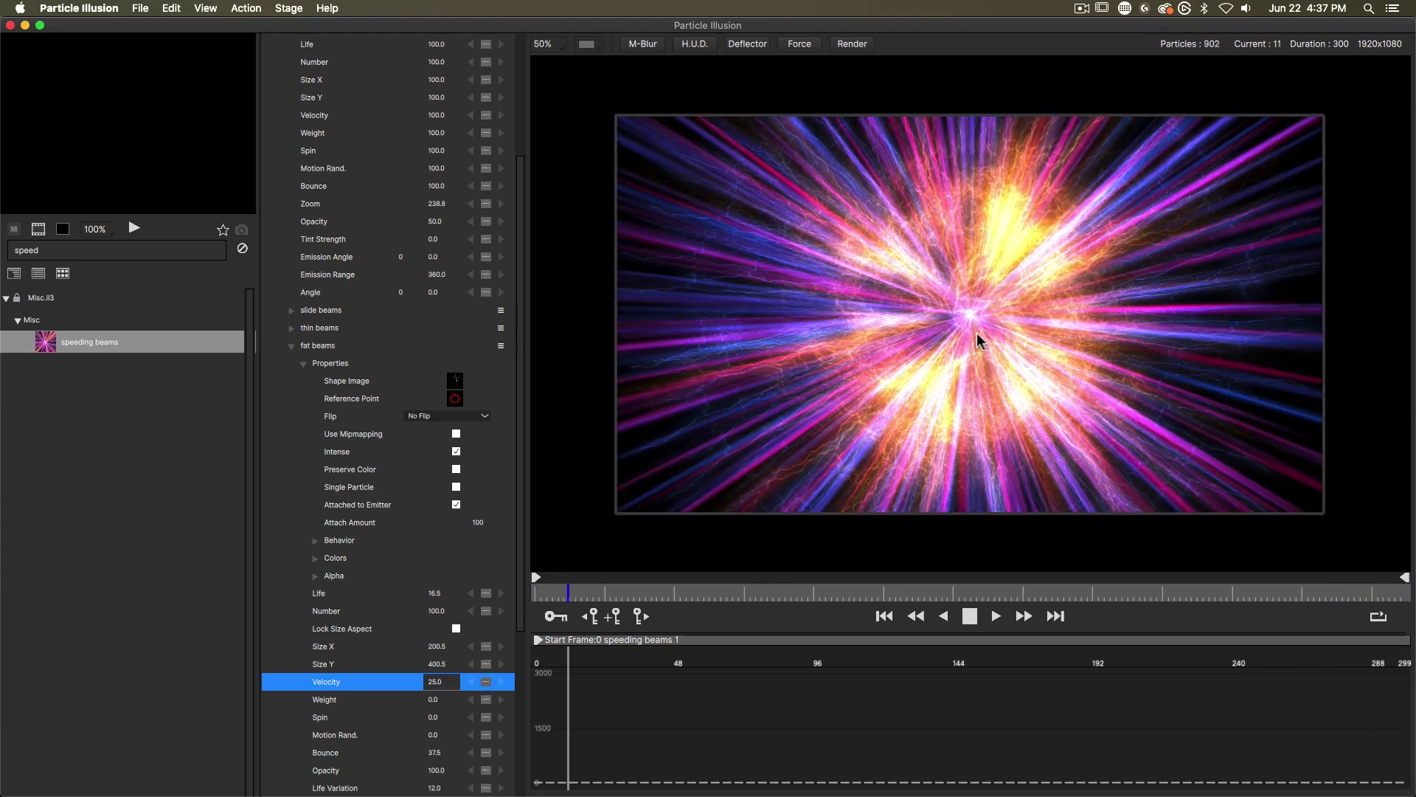
{"action": "scroll", "coordinate": [301, 701], "scroll_direction": "down", "scroll_amount": 5}
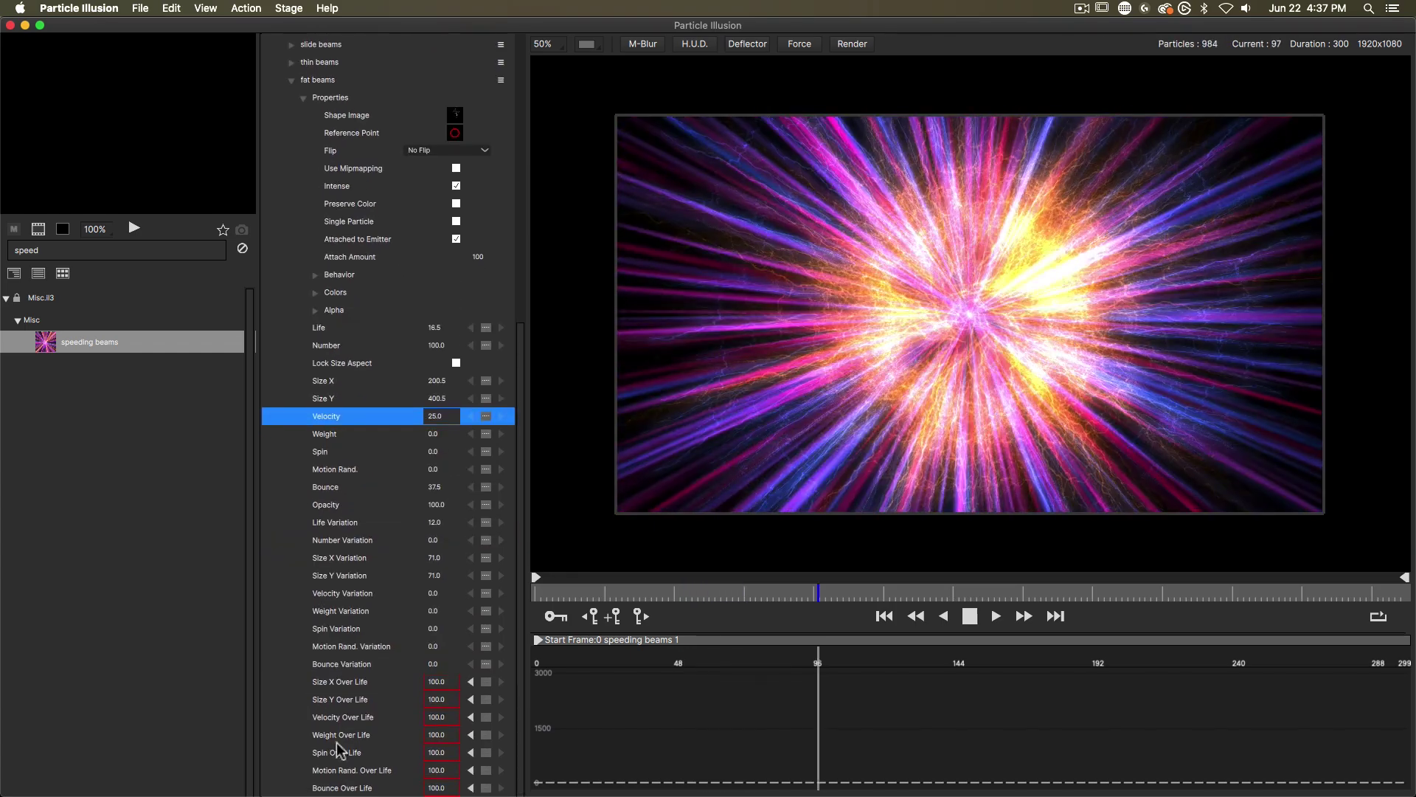
{"action": "left_click", "coordinate": [338, 717]}
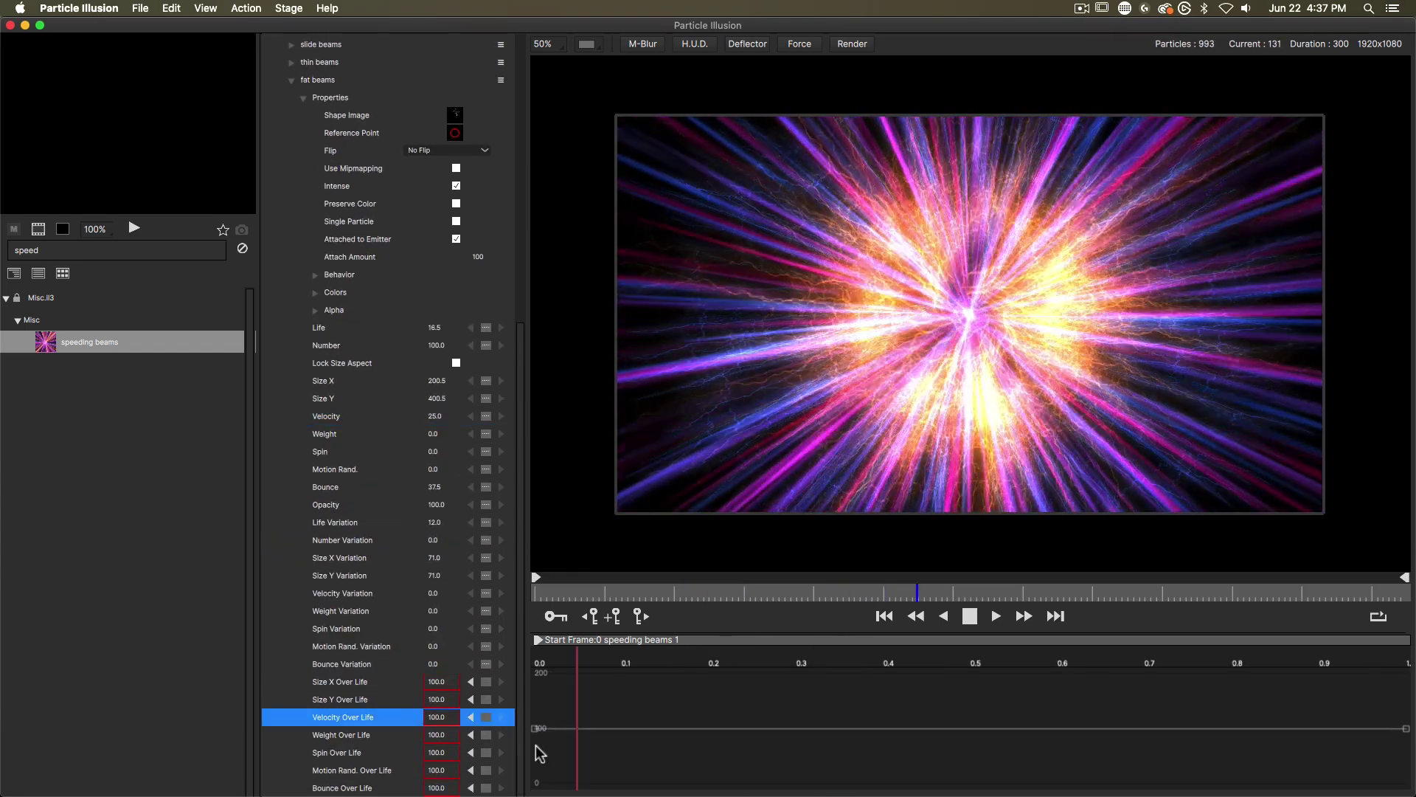
Step: Make the fat beams' velocity start slow and end at 200, and set Spin to 10
{"action": "left_click_drag", "start_coordinate": [534, 729], "coordinate": [534, 782]}
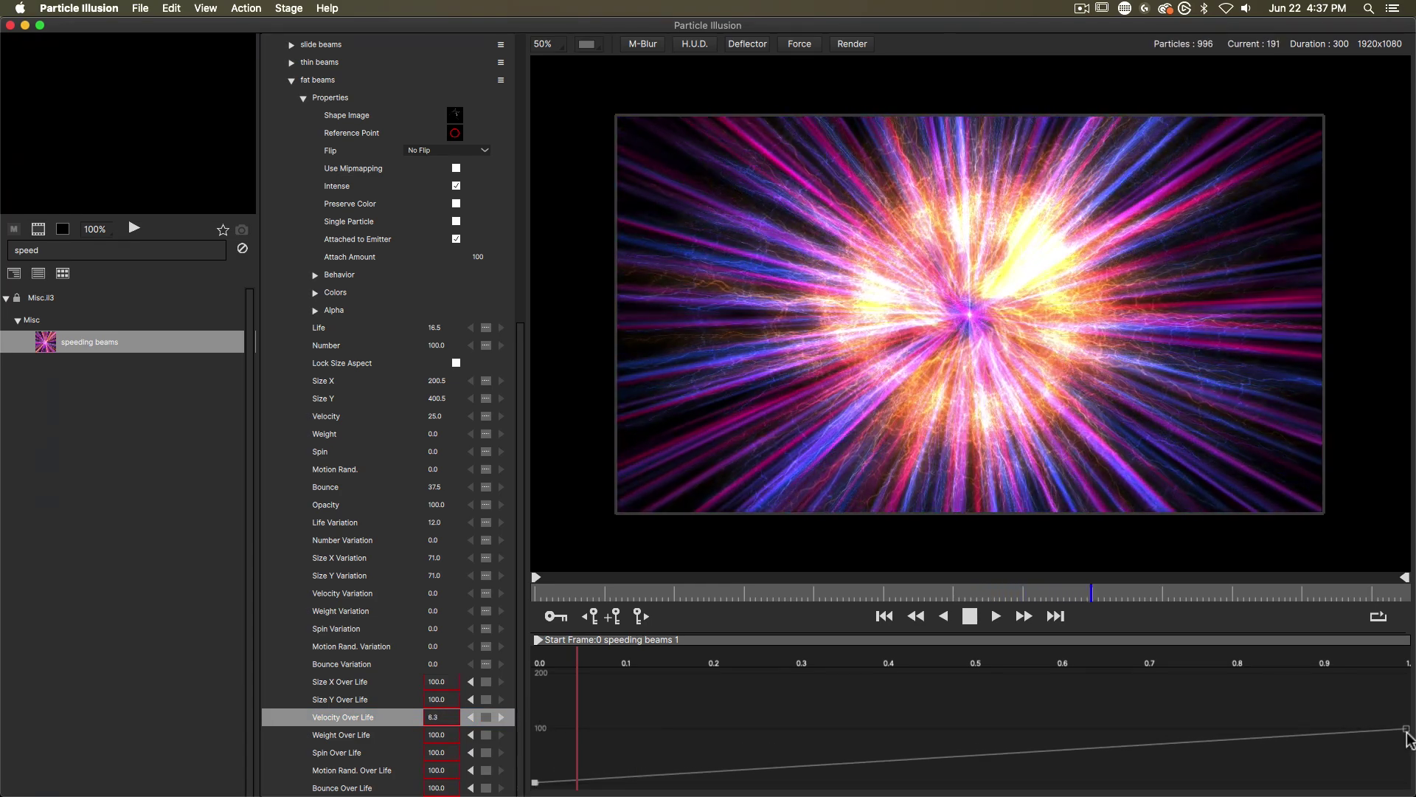
{"action": "left_click_drag", "start_coordinate": [1406, 729], "coordinate": [1413, 671]}
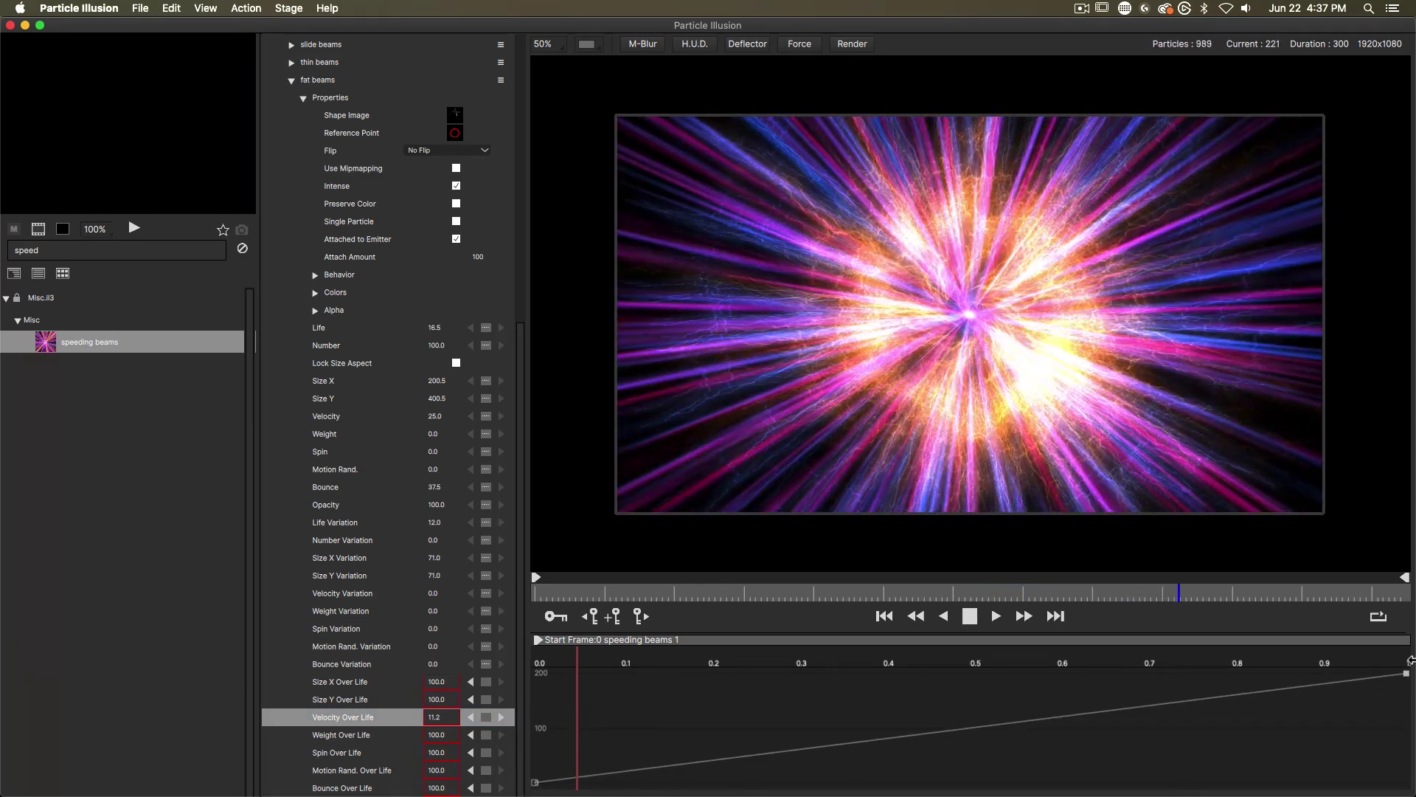
{"action": "left_click", "coordinate": [332, 453]}
{"action": "left_click", "coordinate": [441, 452]}
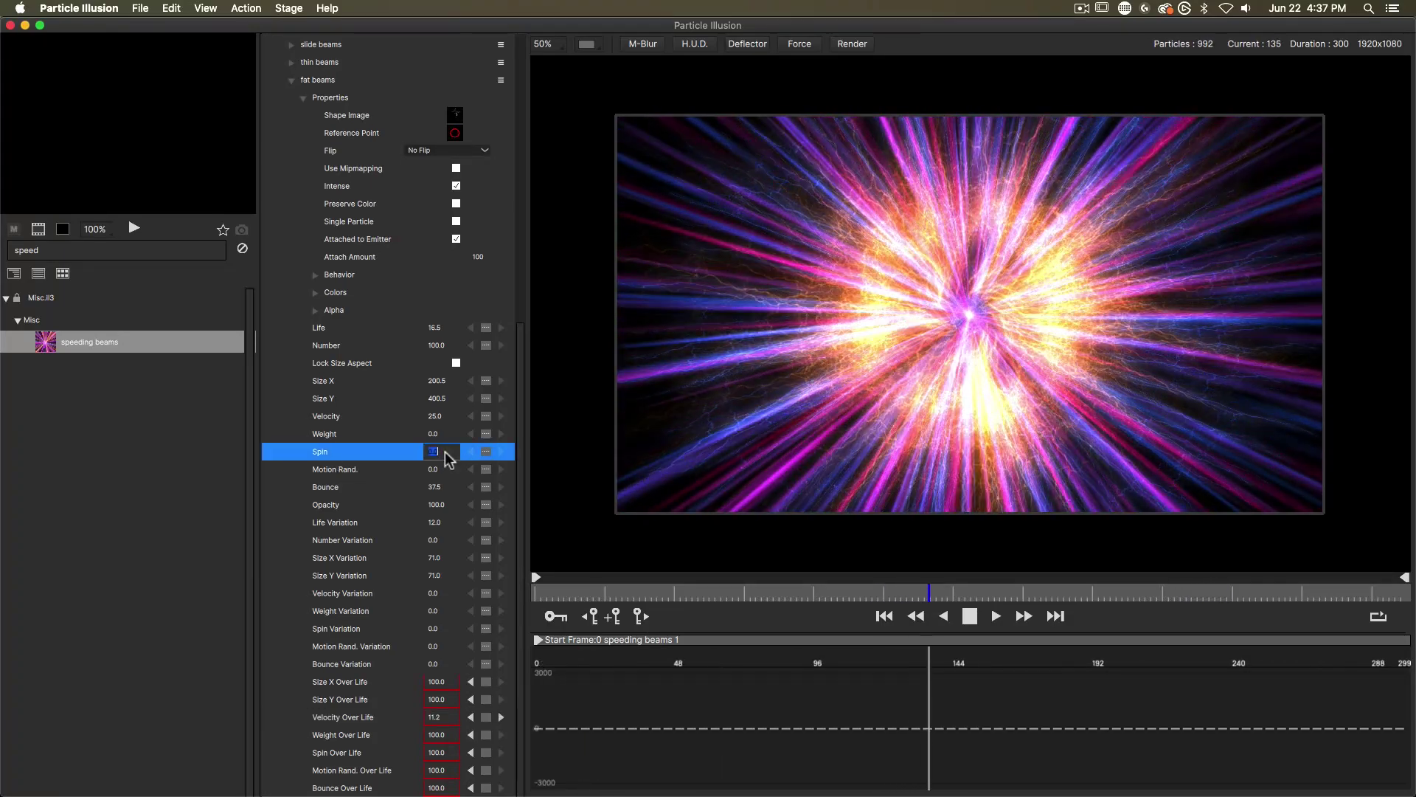
{"action": "type", "text": "10"}
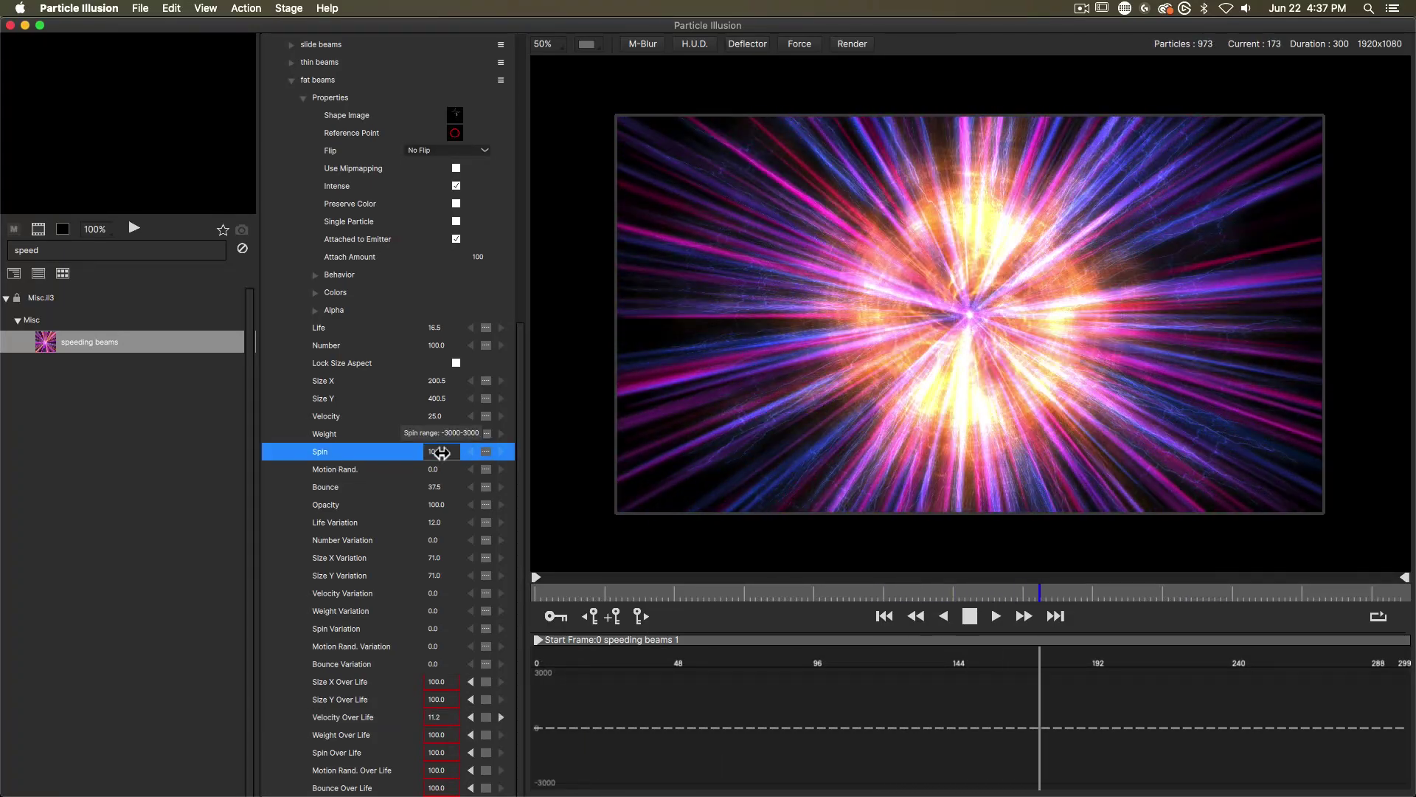
{"action": "key", "text": "Return"}
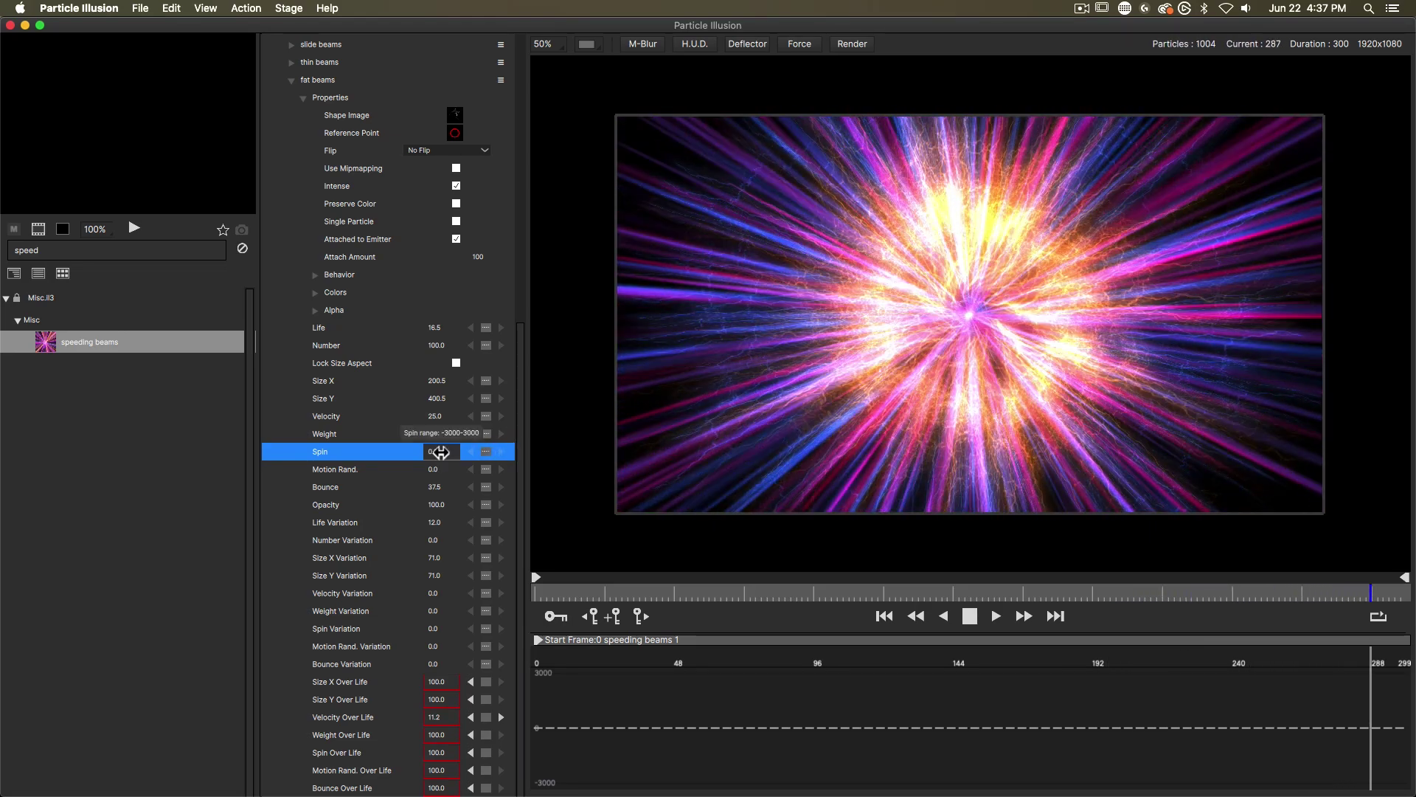
Step: Lower the Spin Over Life curve start to 5.6, then open render and export settings
{"action": "left_click", "coordinate": [349, 753]}
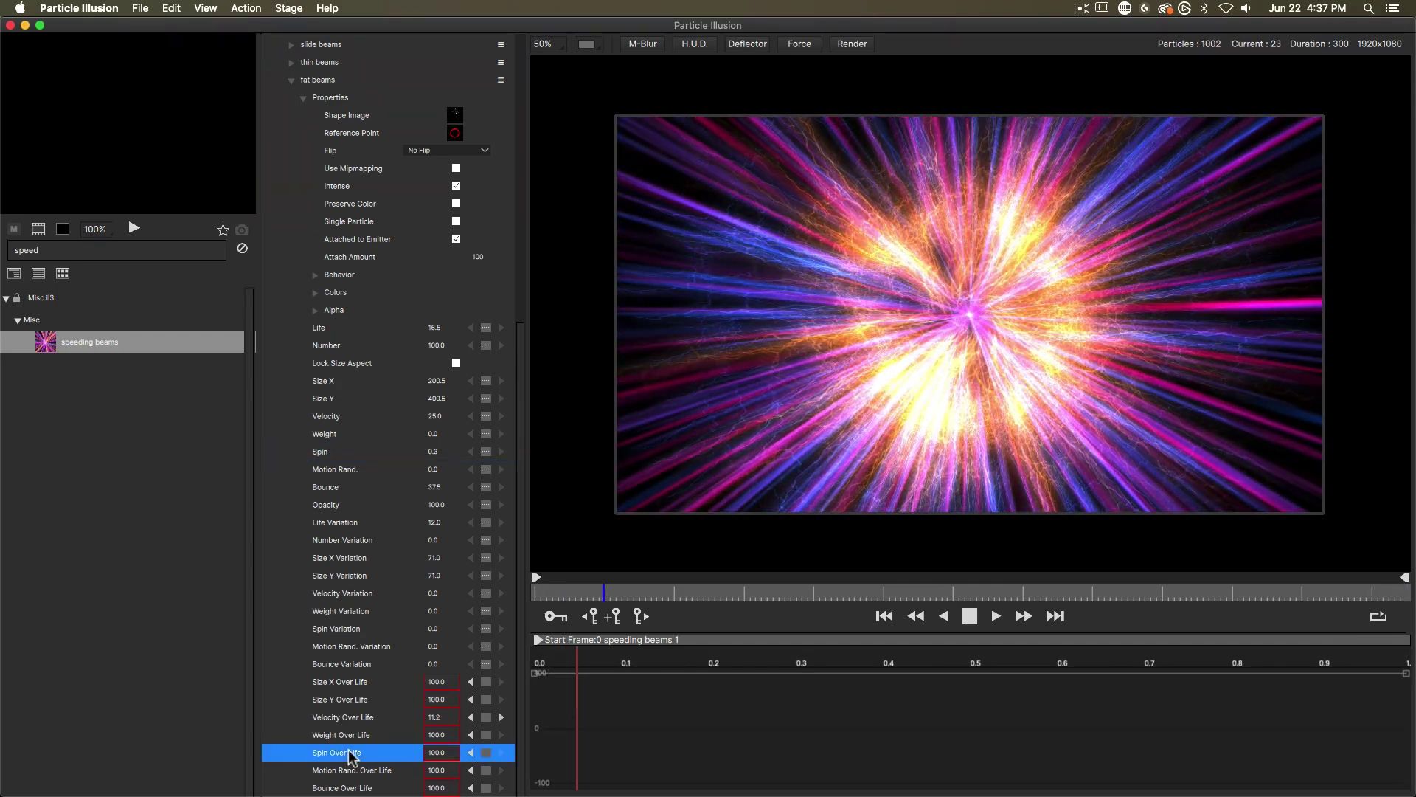
{"action": "left_click_drag", "start_coordinate": [535, 672], "coordinate": [534, 728]}
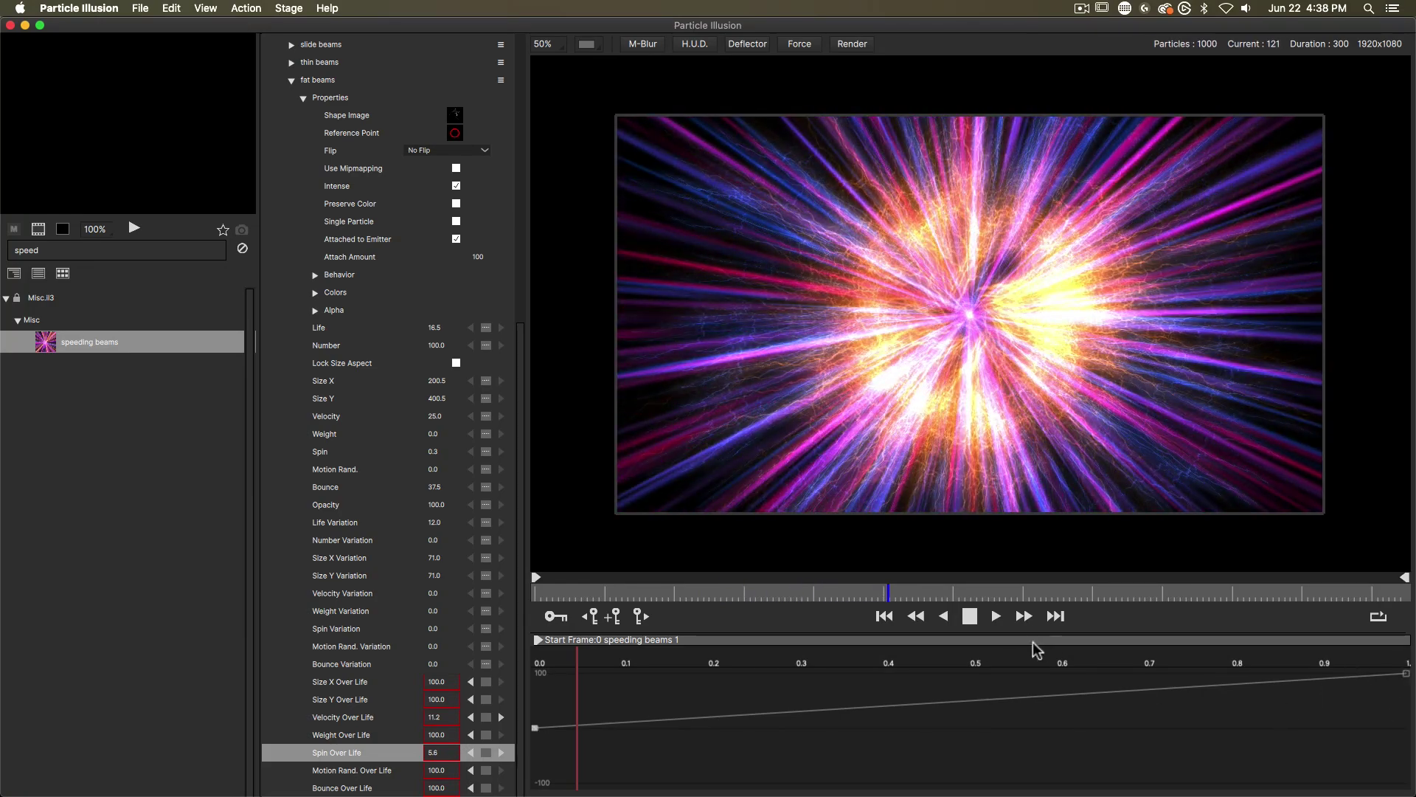
{"action": "left_click", "coordinate": [972, 622]}
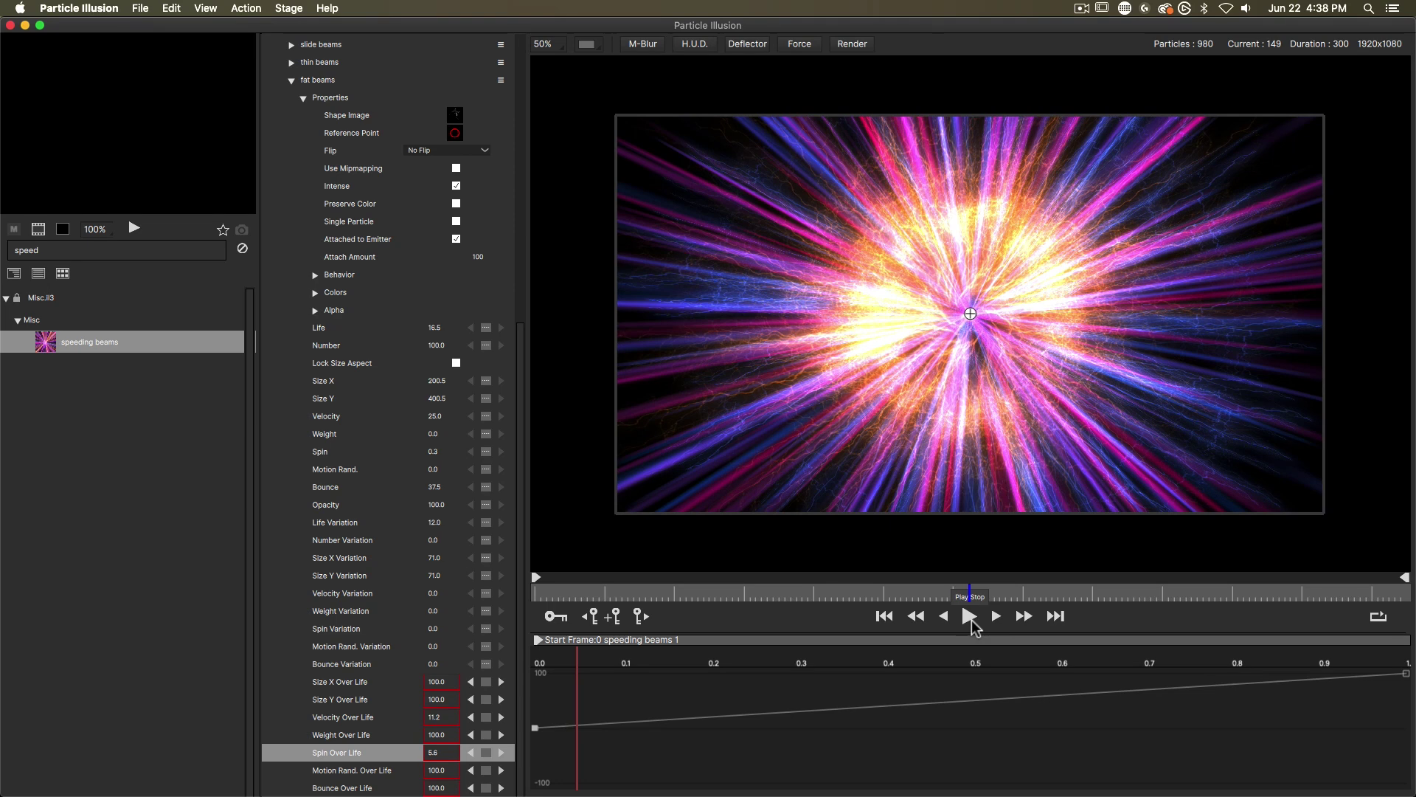
{"action": "left_click", "coordinate": [852, 46]}
{"action": "left_click_drag", "start_coordinate": [698, 50], "coordinate": [764, 49]}
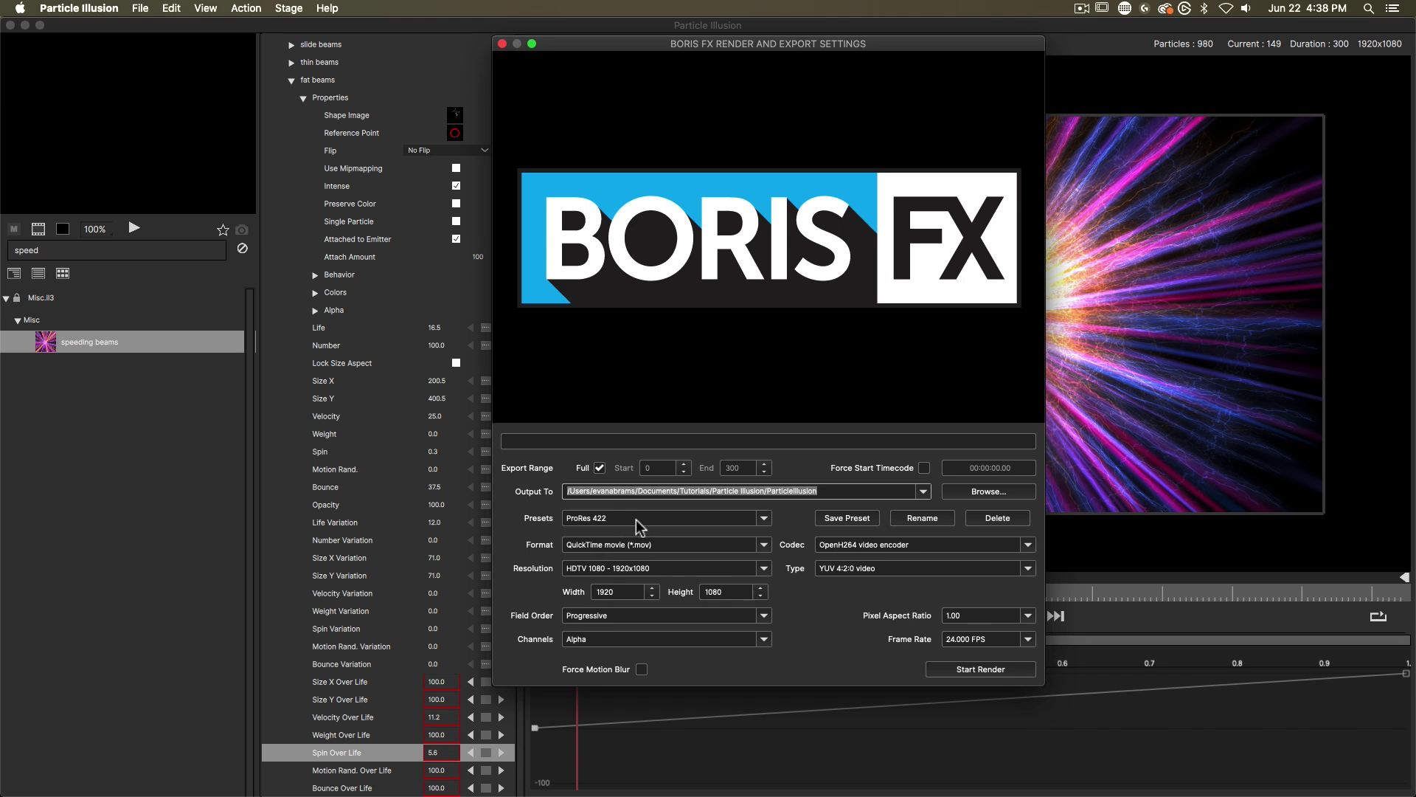
Step: Try ProRes 4444 + Straight Alpha, revert to ProRes 422, choose MP4 format, and close the dialog
{"action": "left_click", "coordinate": [765, 549]}
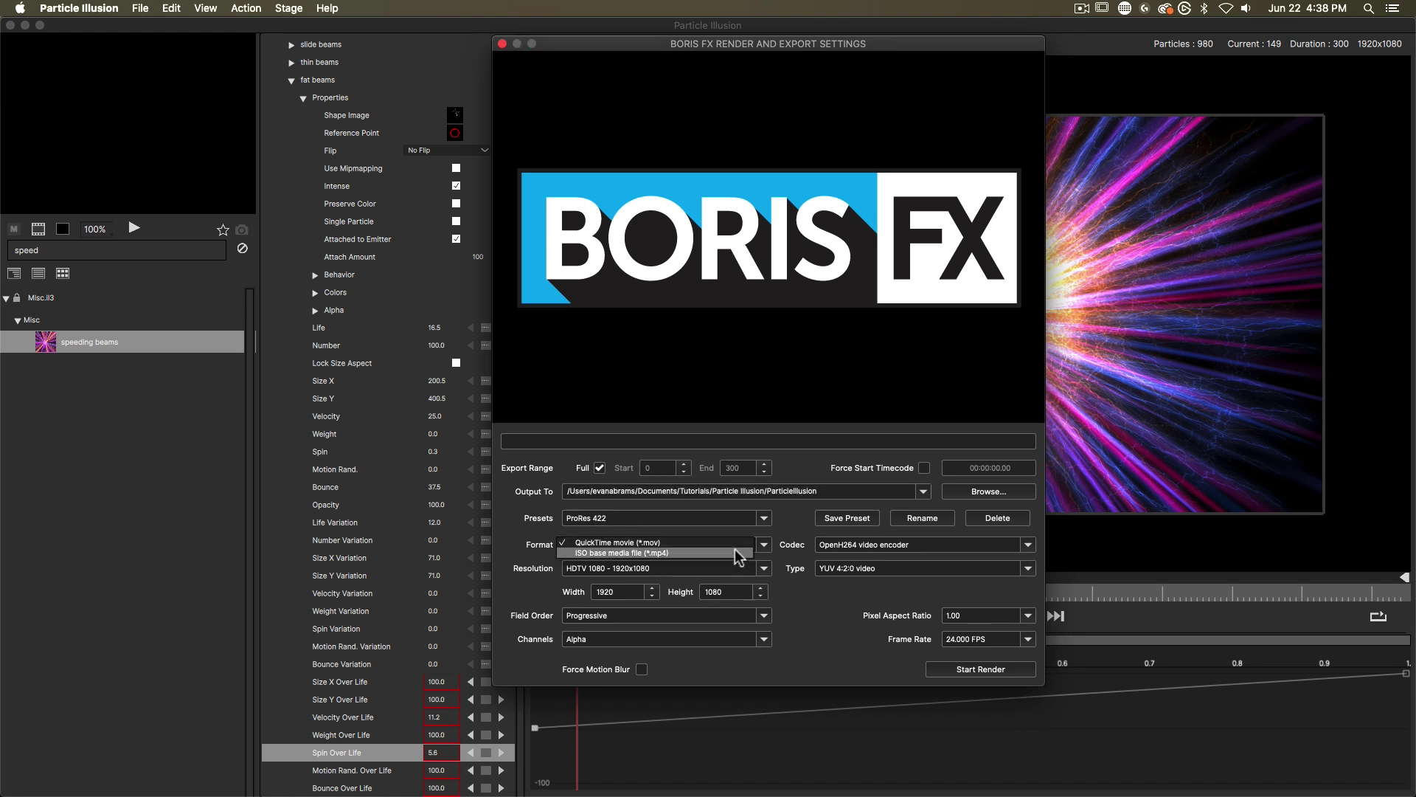
{"action": "left_click", "coordinate": [783, 533]}
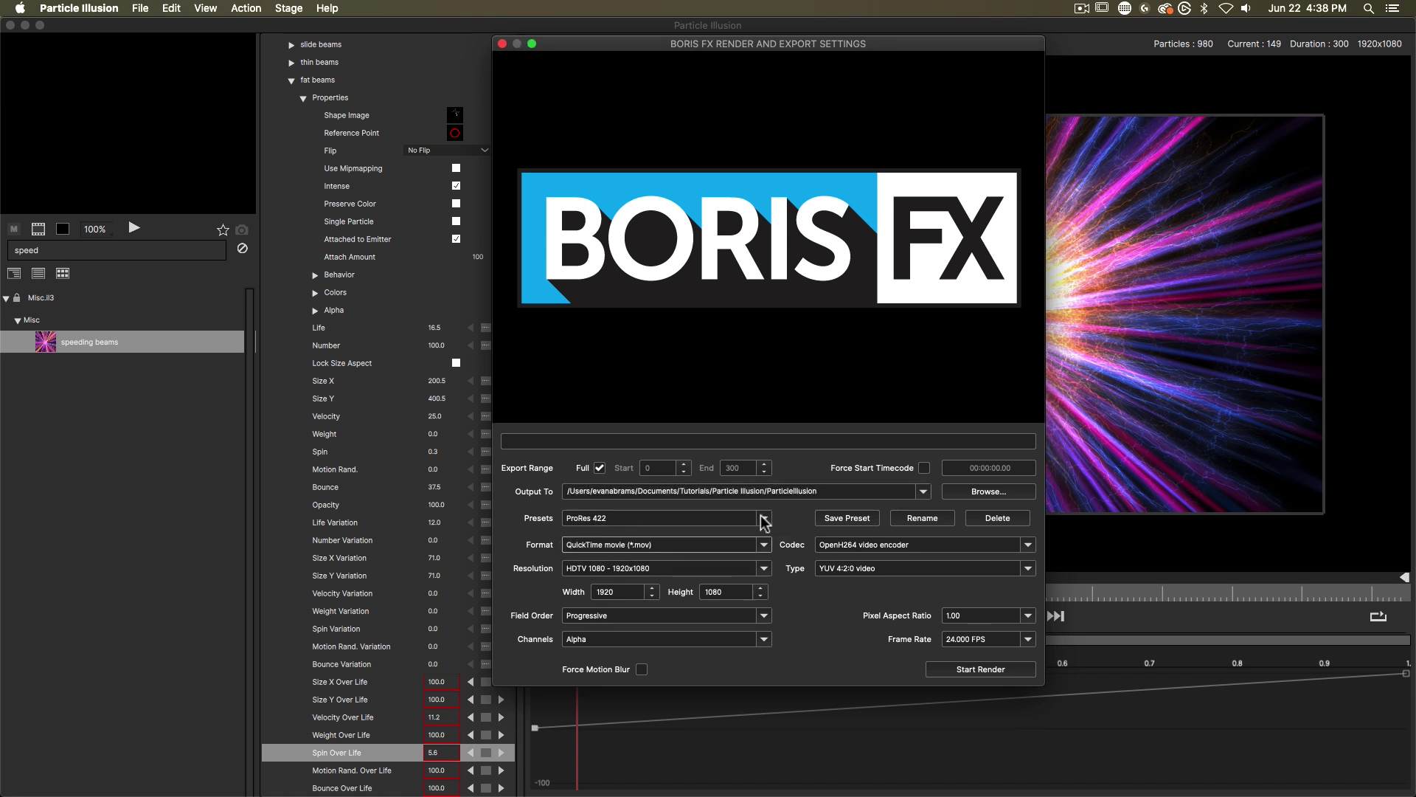
{"action": "left_click", "coordinate": [764, 517]}
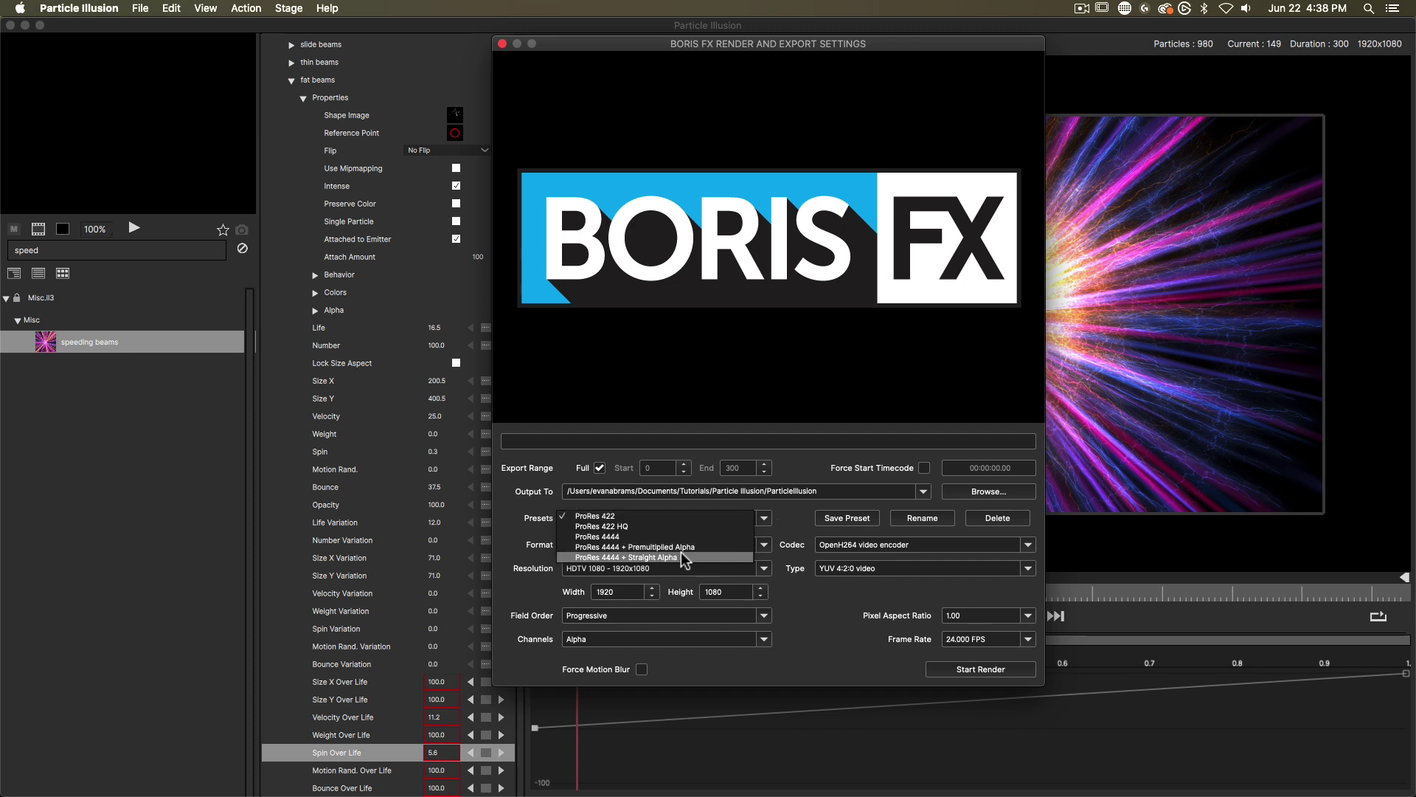
{"action": "left_click", "coordinate": [674, 558]}
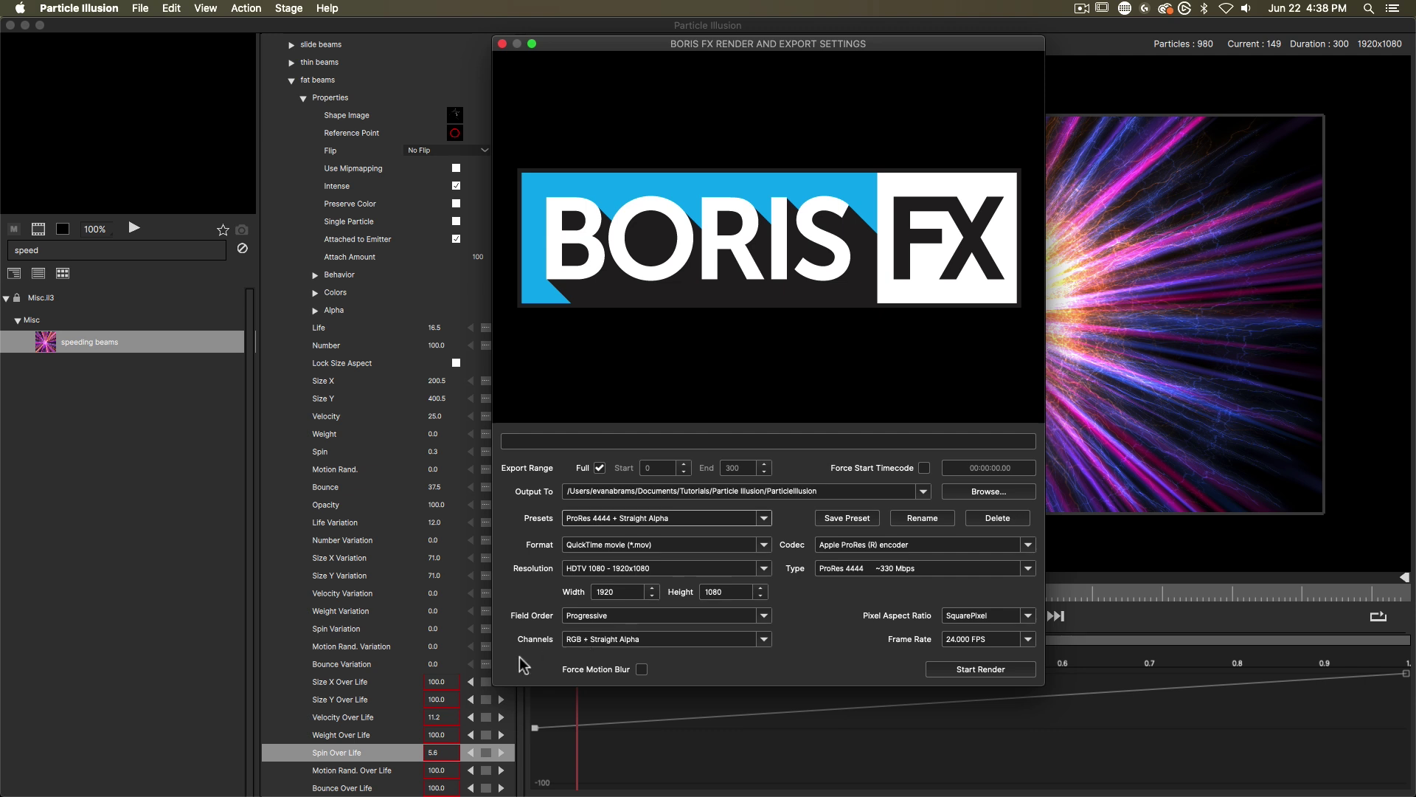
{"action": "left_click", "coordinate": [764, 518]}
{"action": "left_click", "coordinate": [636, 474]}
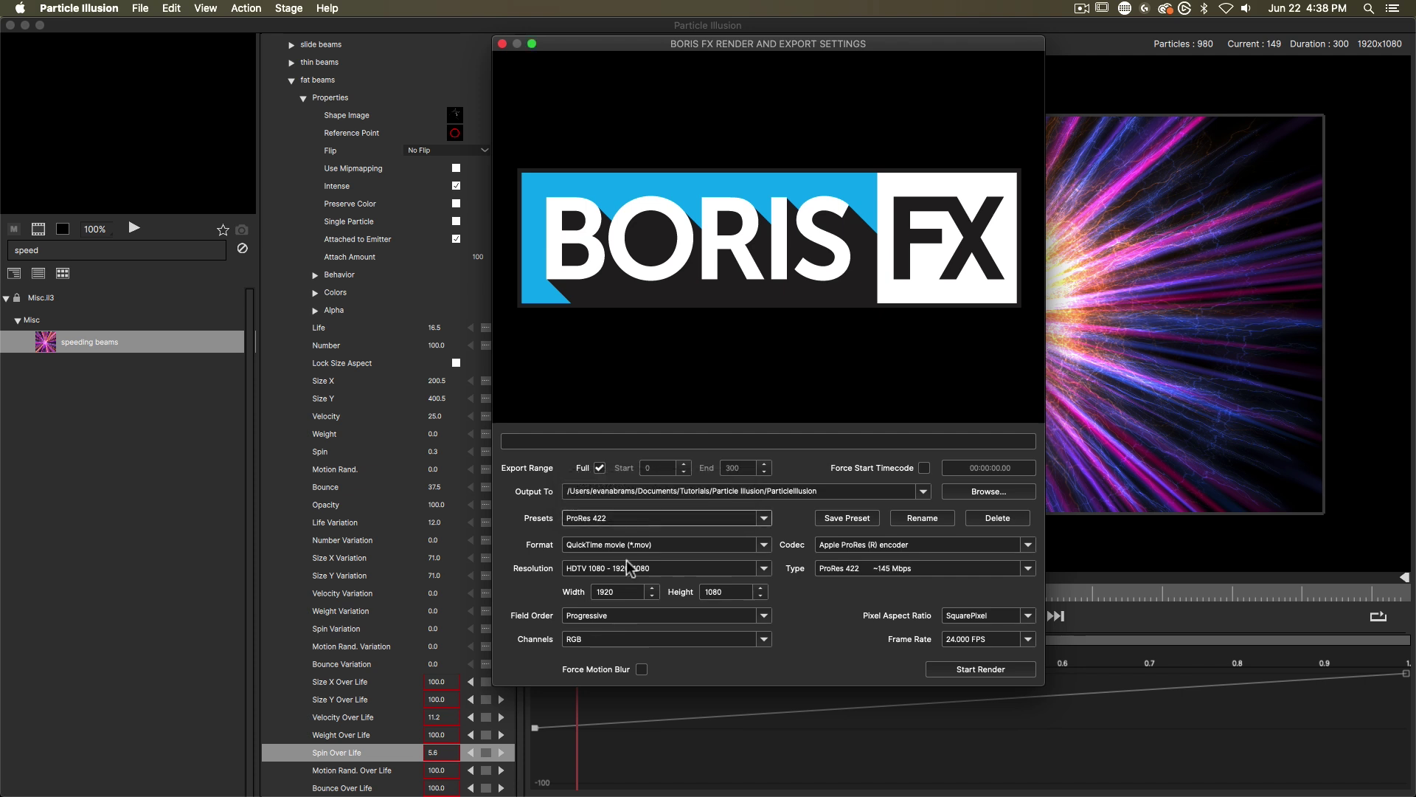
{"action": "left_click", "coordinate": [764, 546]}
{"action": "left_click", "coordinate": [754, 525]}
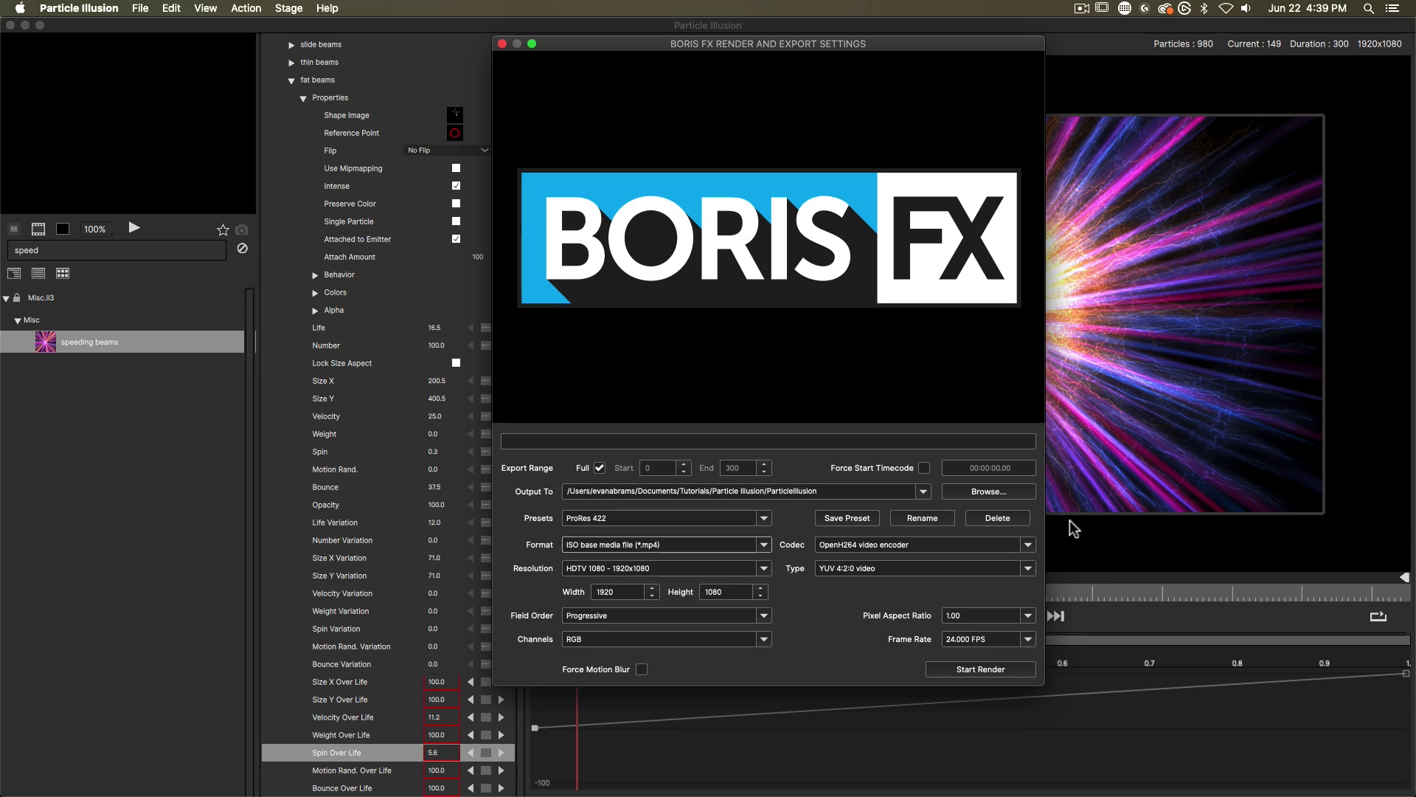
{"action": "left_click", "coordinate": [502, 45]}
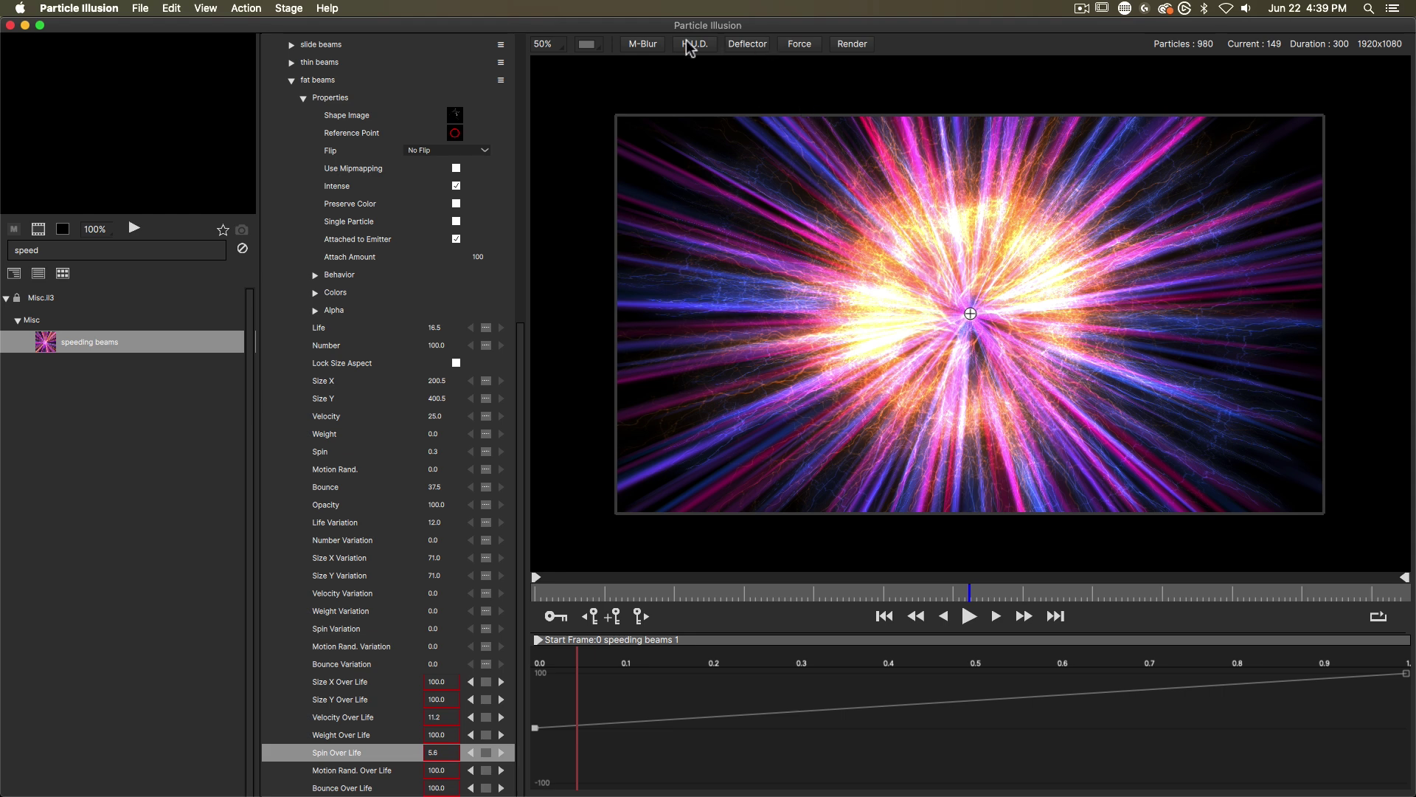
Step: Collapse the speeding beams 1 emitter and disable it from its options menu
{"action": "left_click", "coordinate": [127, 415]}
{"action": "scroll", "coordinate": [307, 101], "scroll_direction": "up", "scroll_amount": 10}
{"action": "left_click", "coordinate": [279, 96]}
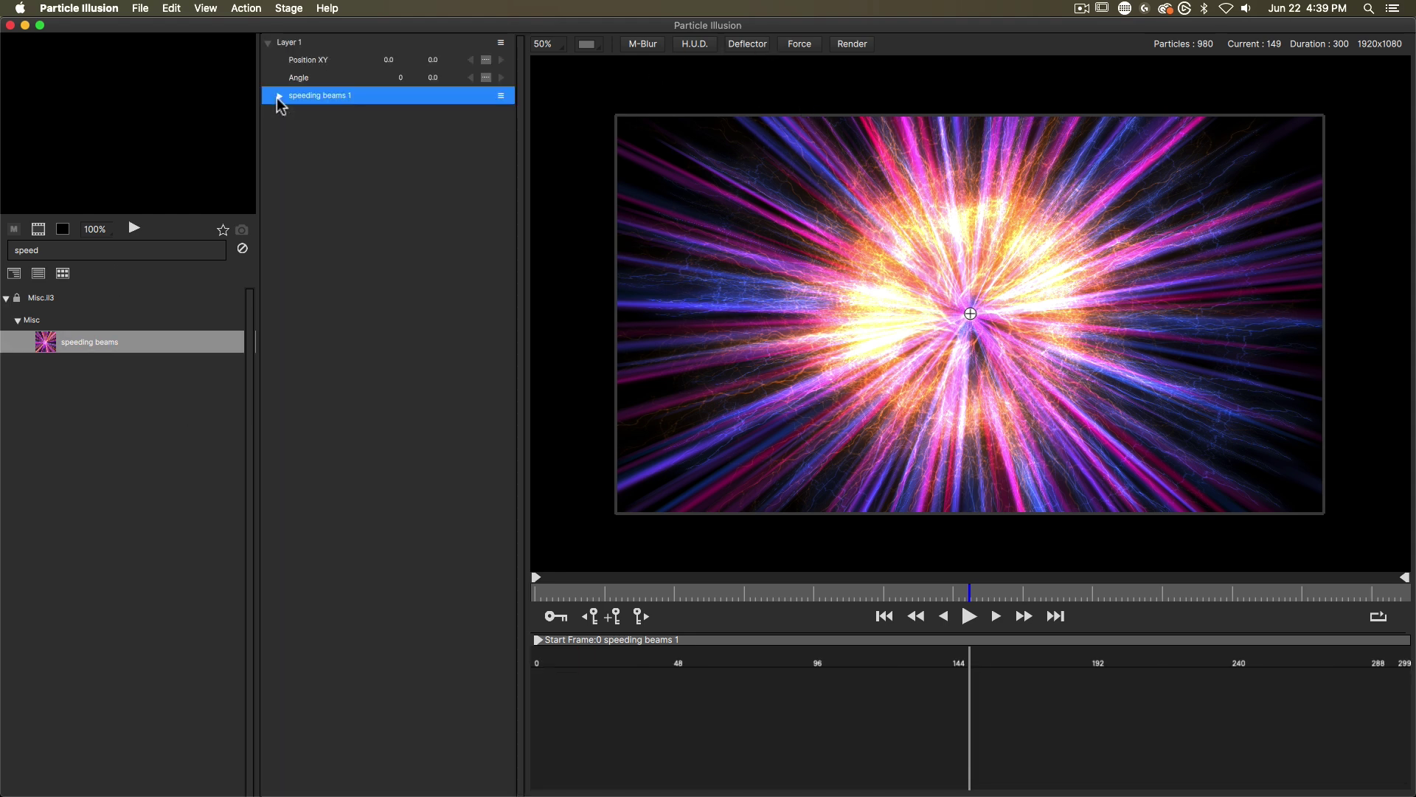
{"action": "left_click", "coordinate": [501, 96]}
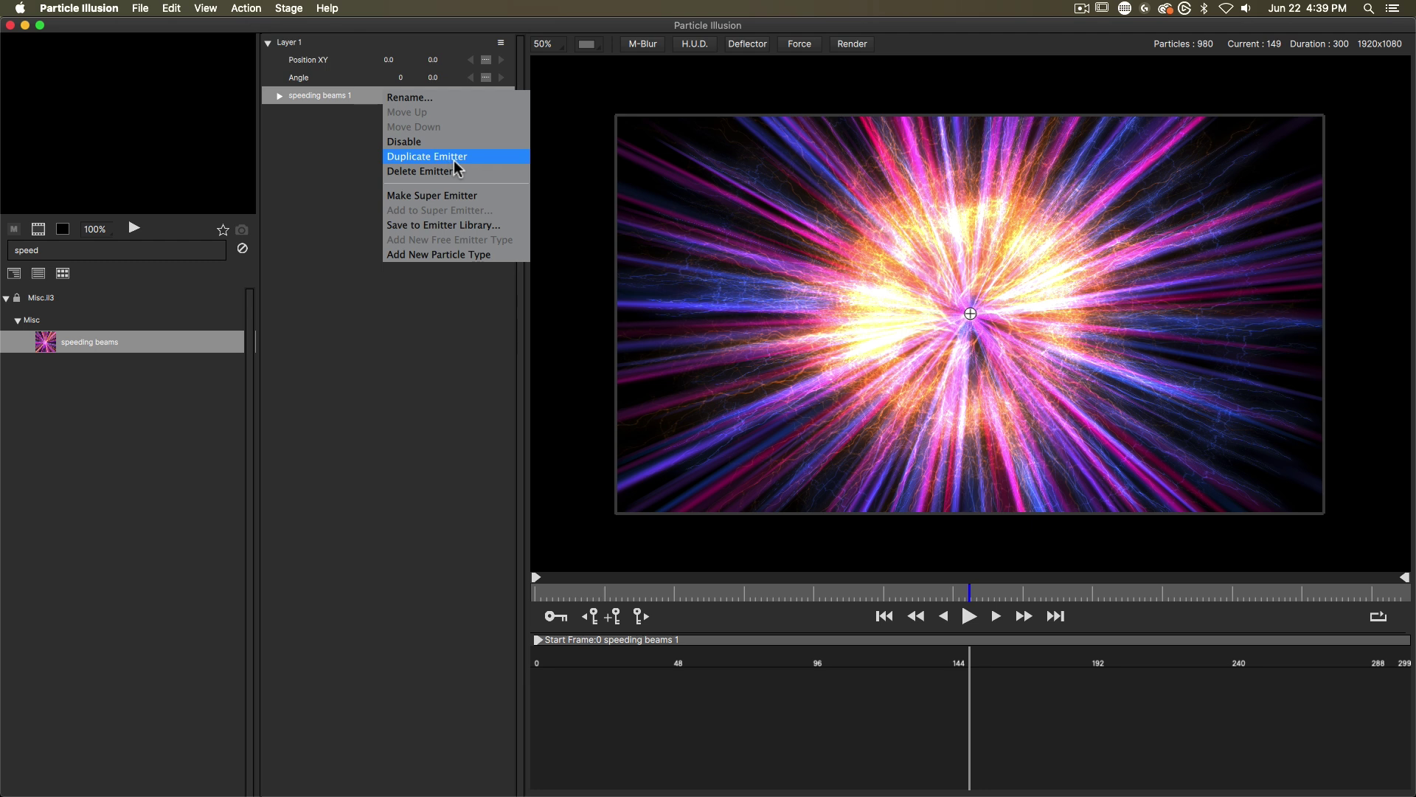
{"action": "left_click", "coordinate": [431, 142]}
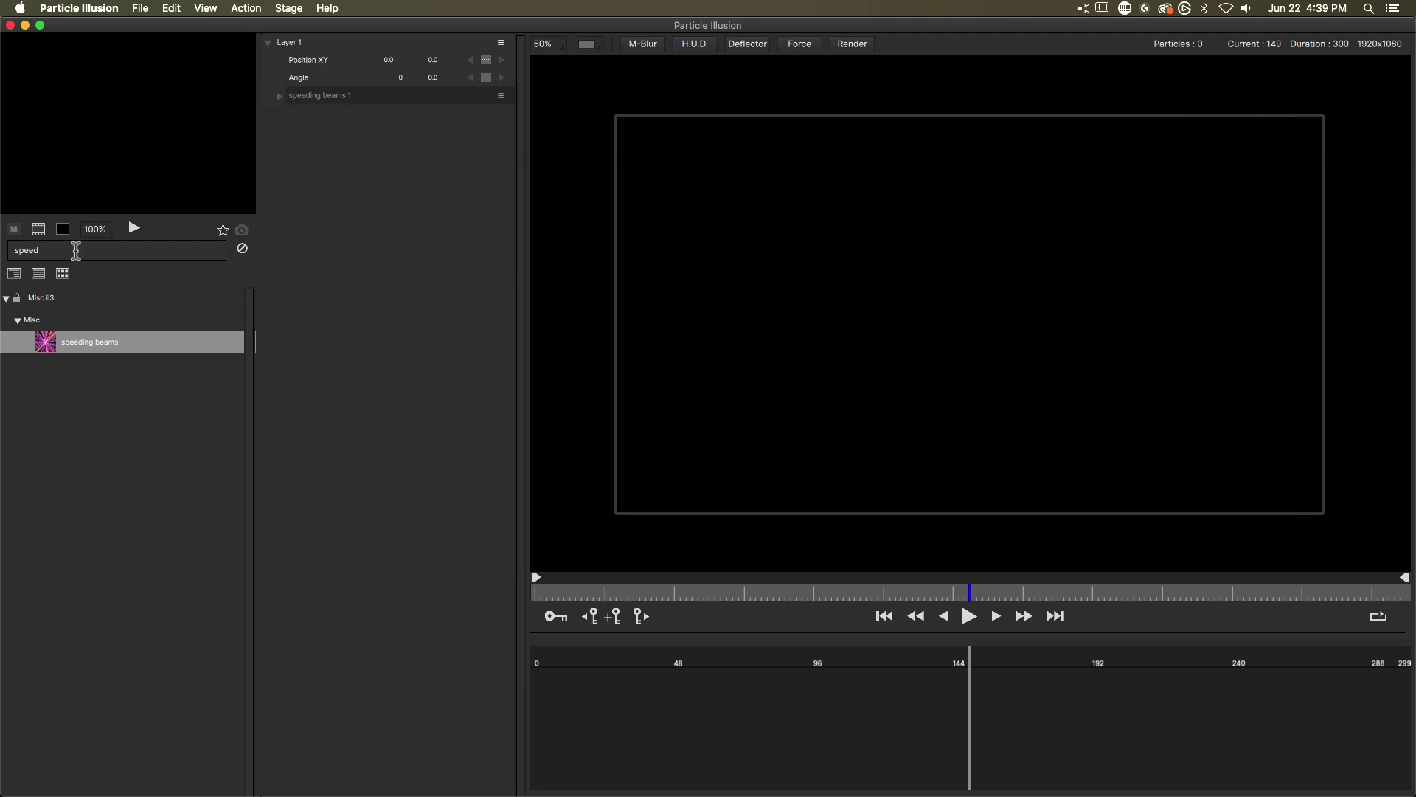
Step: Add the Confetti Party 01 (mb) emitter from a 'confet' search, starting at frame 0
{"action": "type", "text": "confet"}
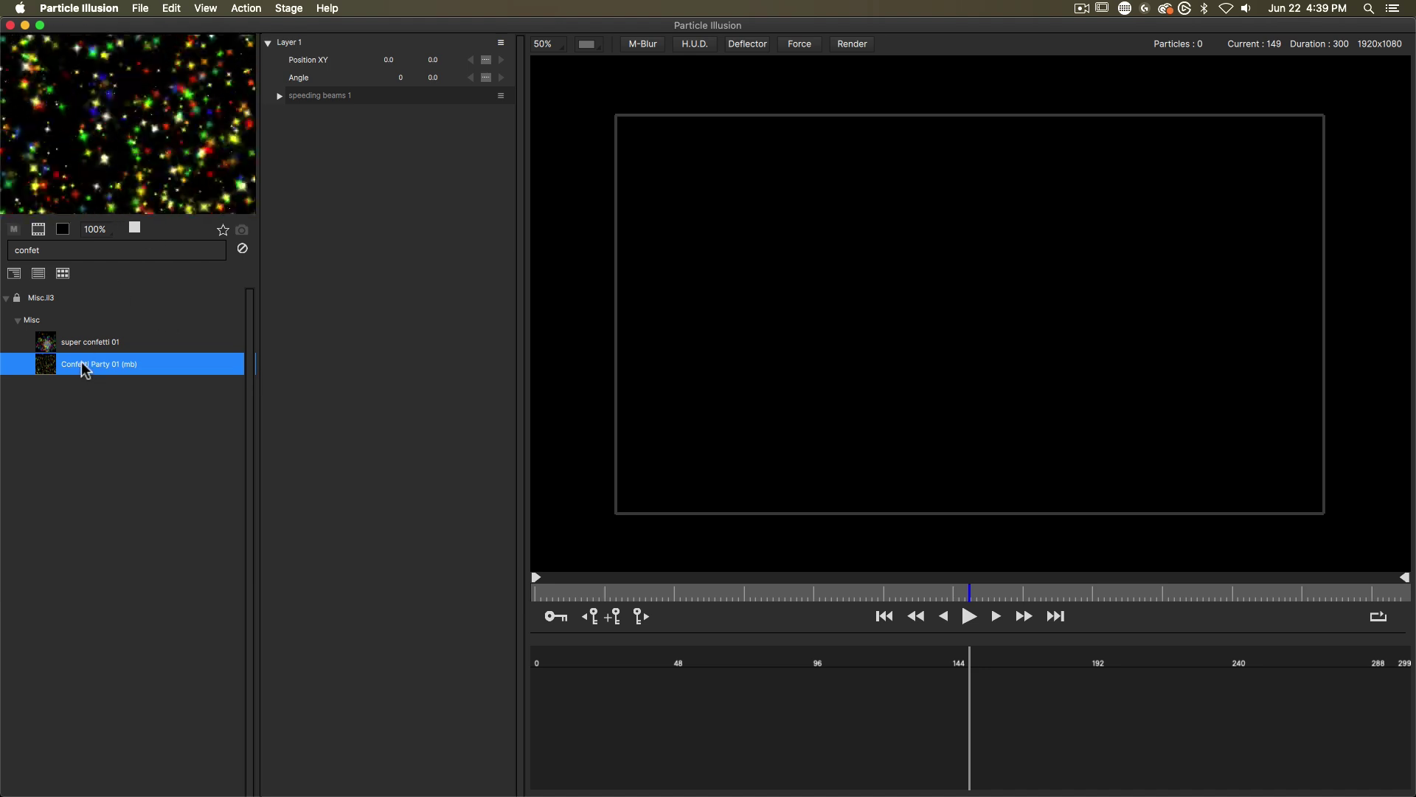
{"action": "double_click", "coordinate": [86, 365]}
{"action": "left_click_drag", "start_coordinate": [979, 647], "coordinate": [465, 657]}
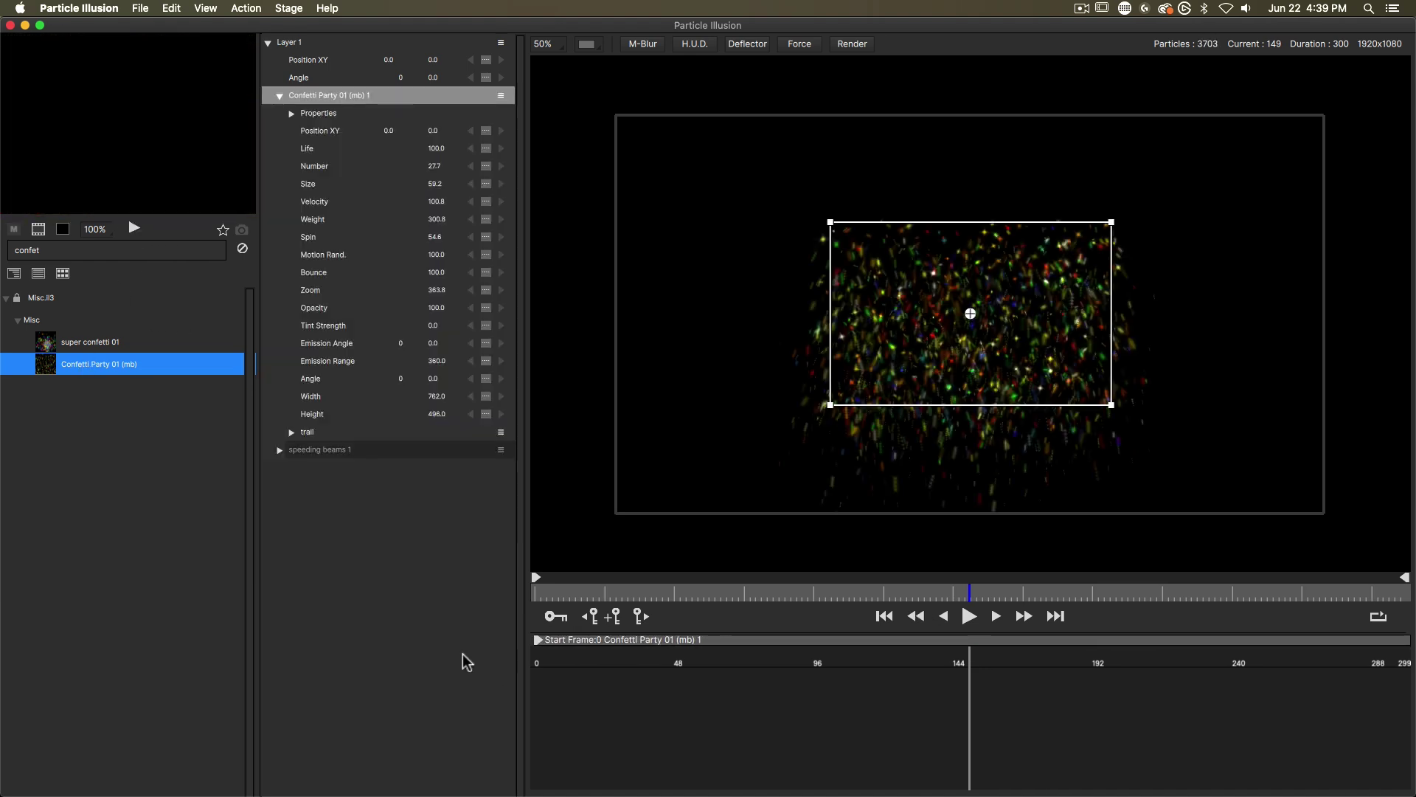
{"action": "left_click", "coordinate": [970, 617]}
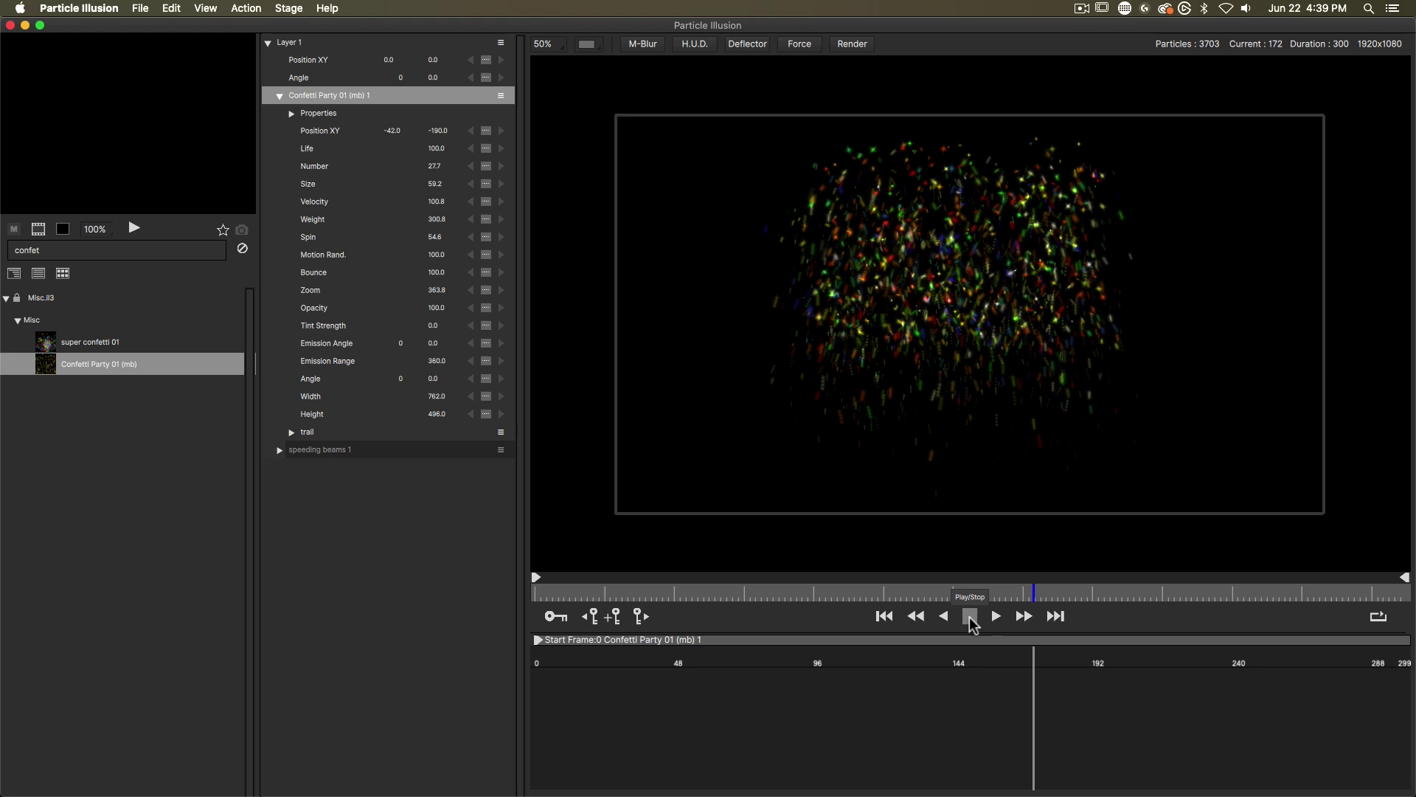
{"action": "left_click", "coordinate": [971, 618]}
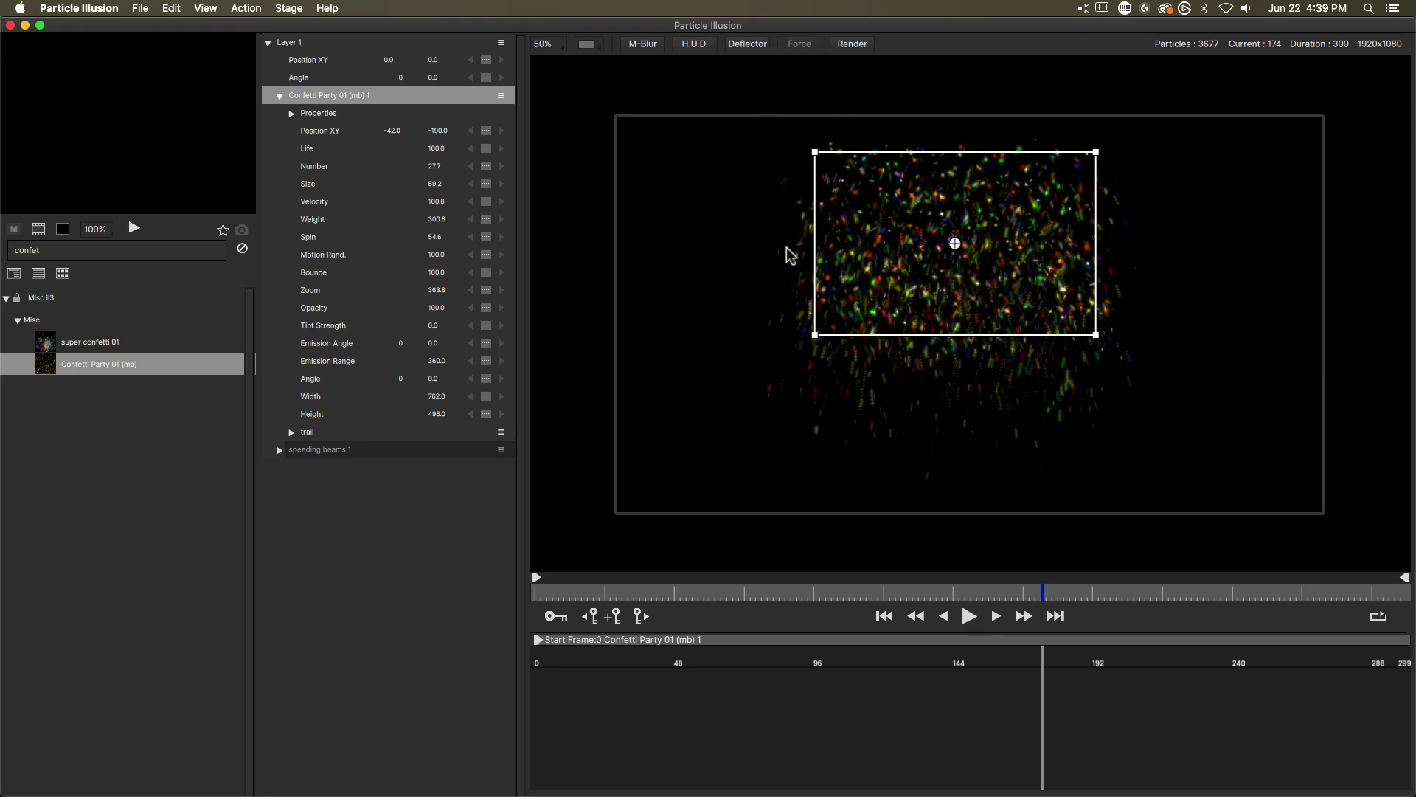
Step: Place an area force over the confetti with Strength 500, starting at frame 0
{"action": "left_click", "coordinate": [878, 284]}
{"action": "left_click_drag", "start_coordinate": [878, 284], "coordinate": [939, 303]}
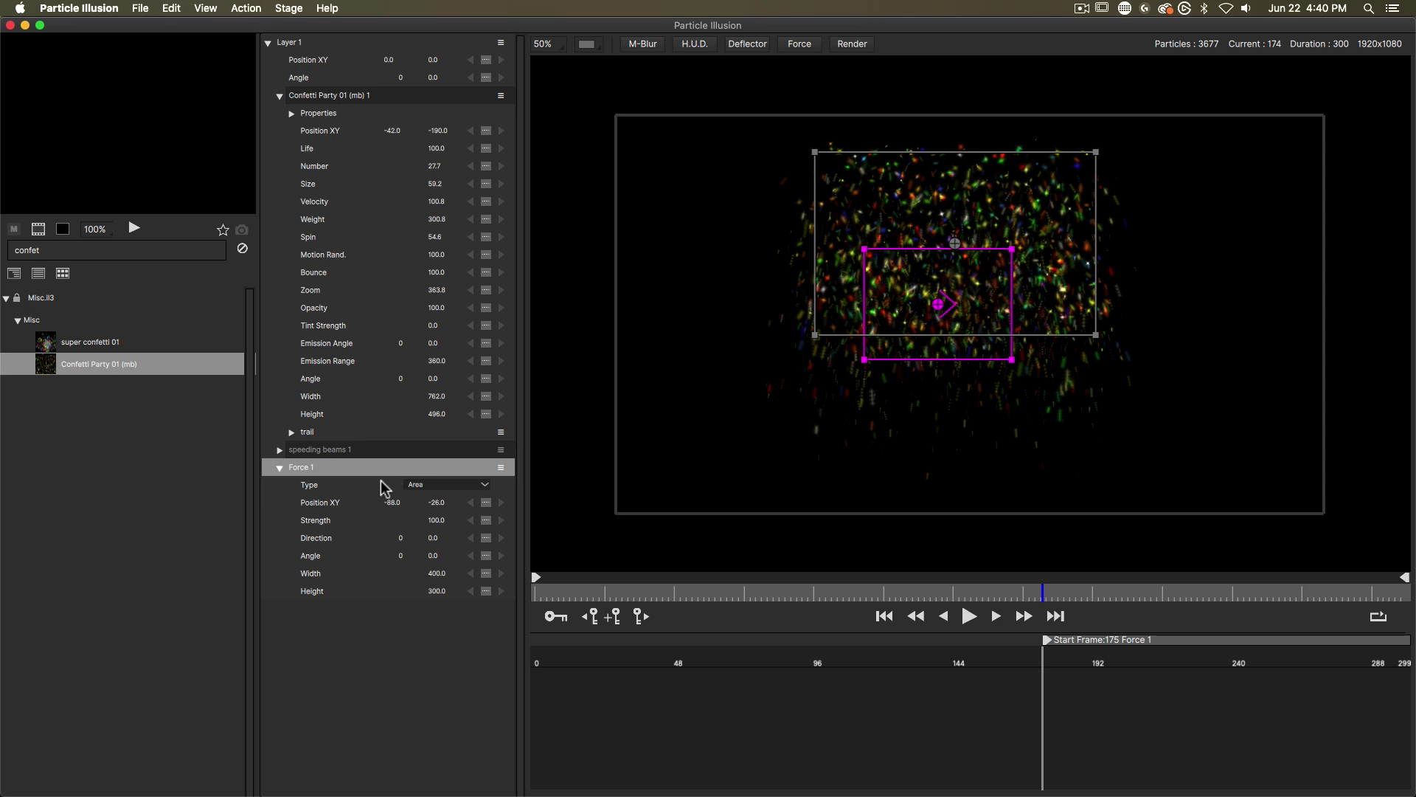
{"action": "left_click", "coordinate": [436, 522]}
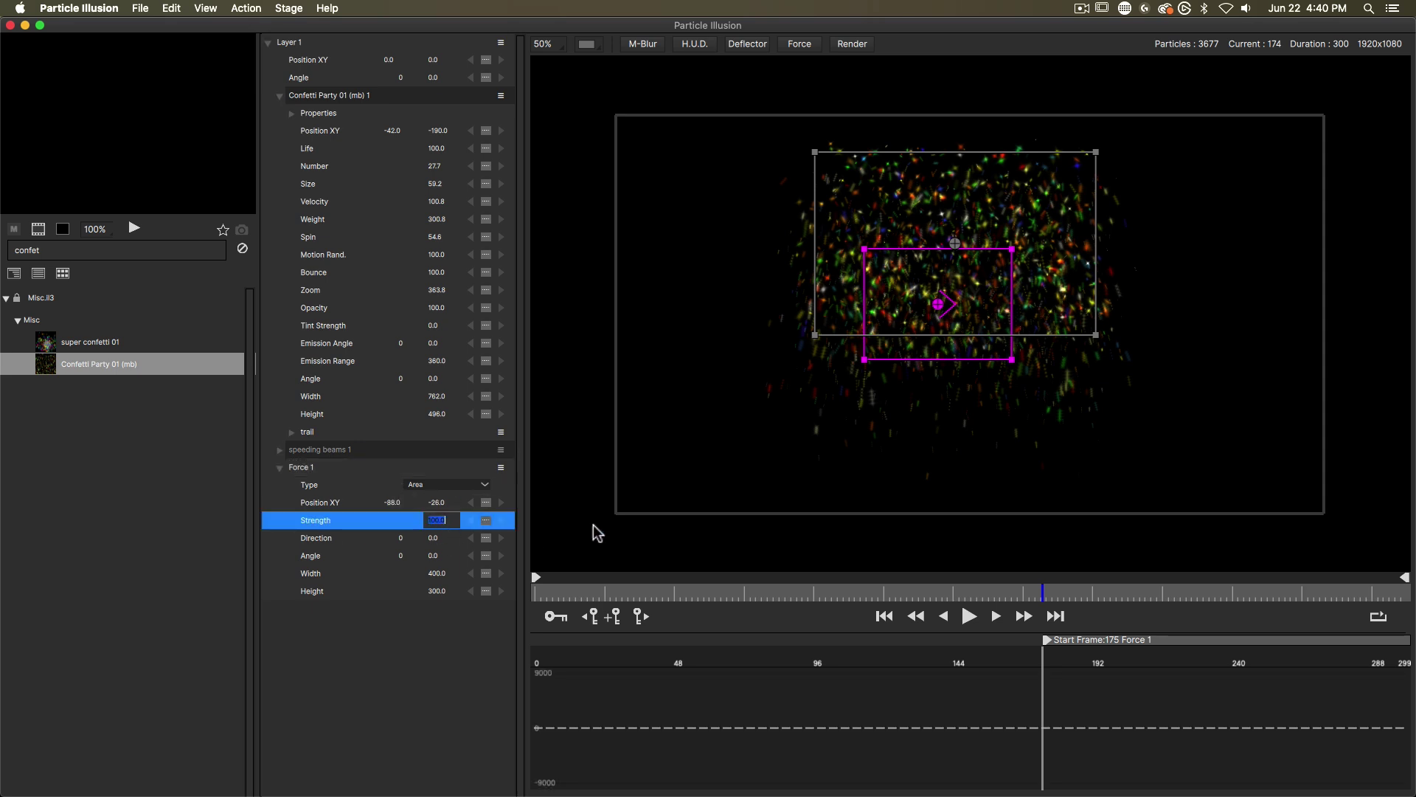
{"action": "type", "text": "500"}
{"action": "key", "text": "Return"}
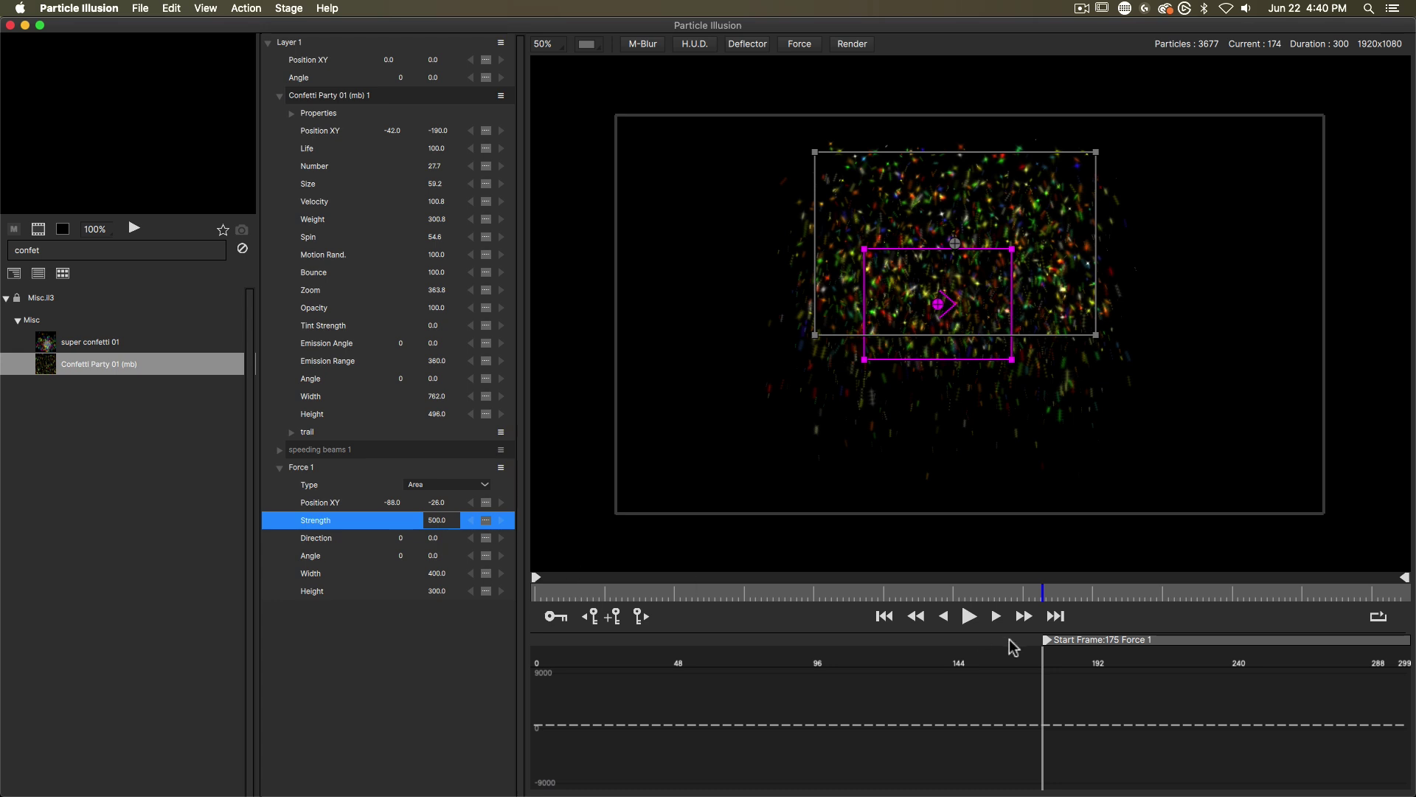
{"action": "left_click_drag", "start_coordinate": [1051, 643], "coordinate": [524, 650]}
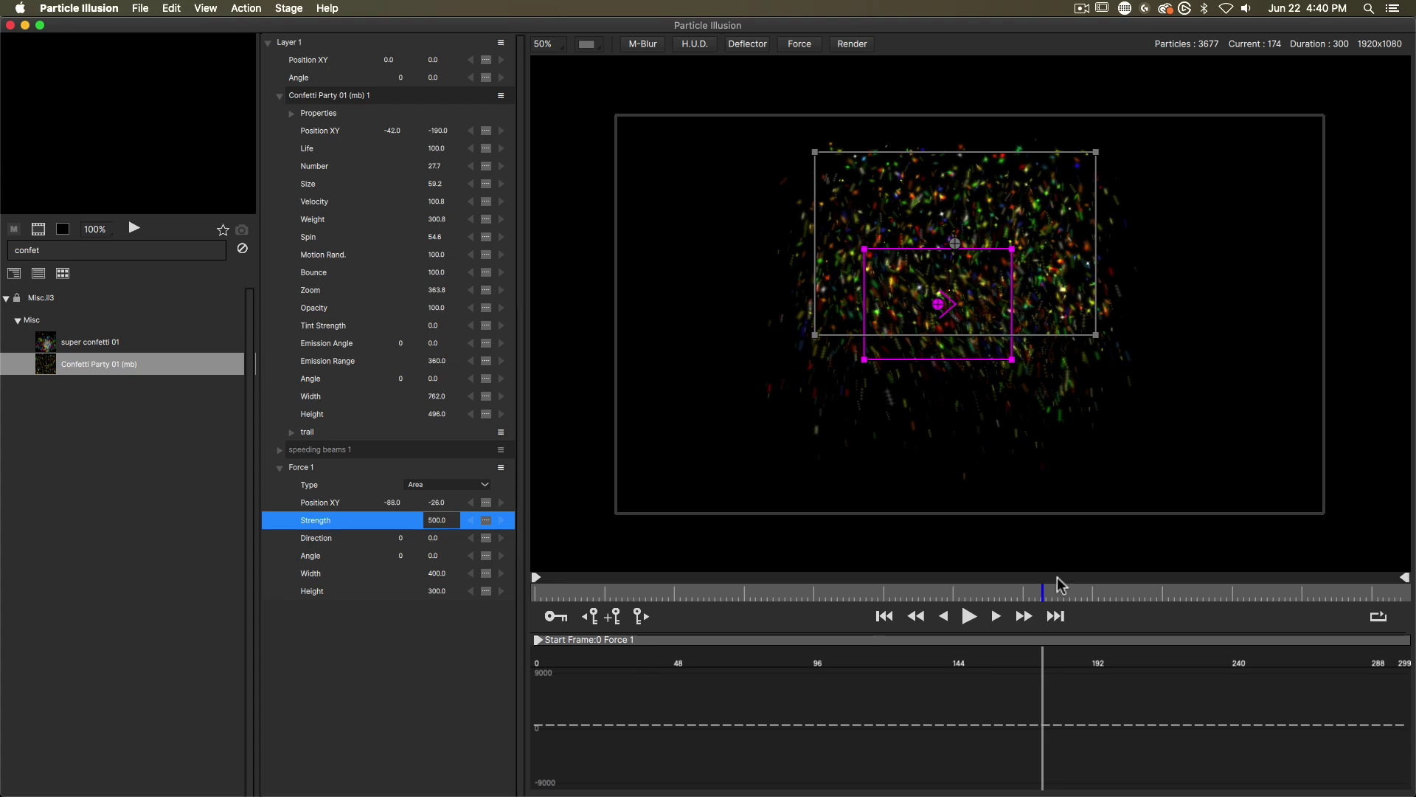
{"action": "left_click", "coordinate": [969, 616]}
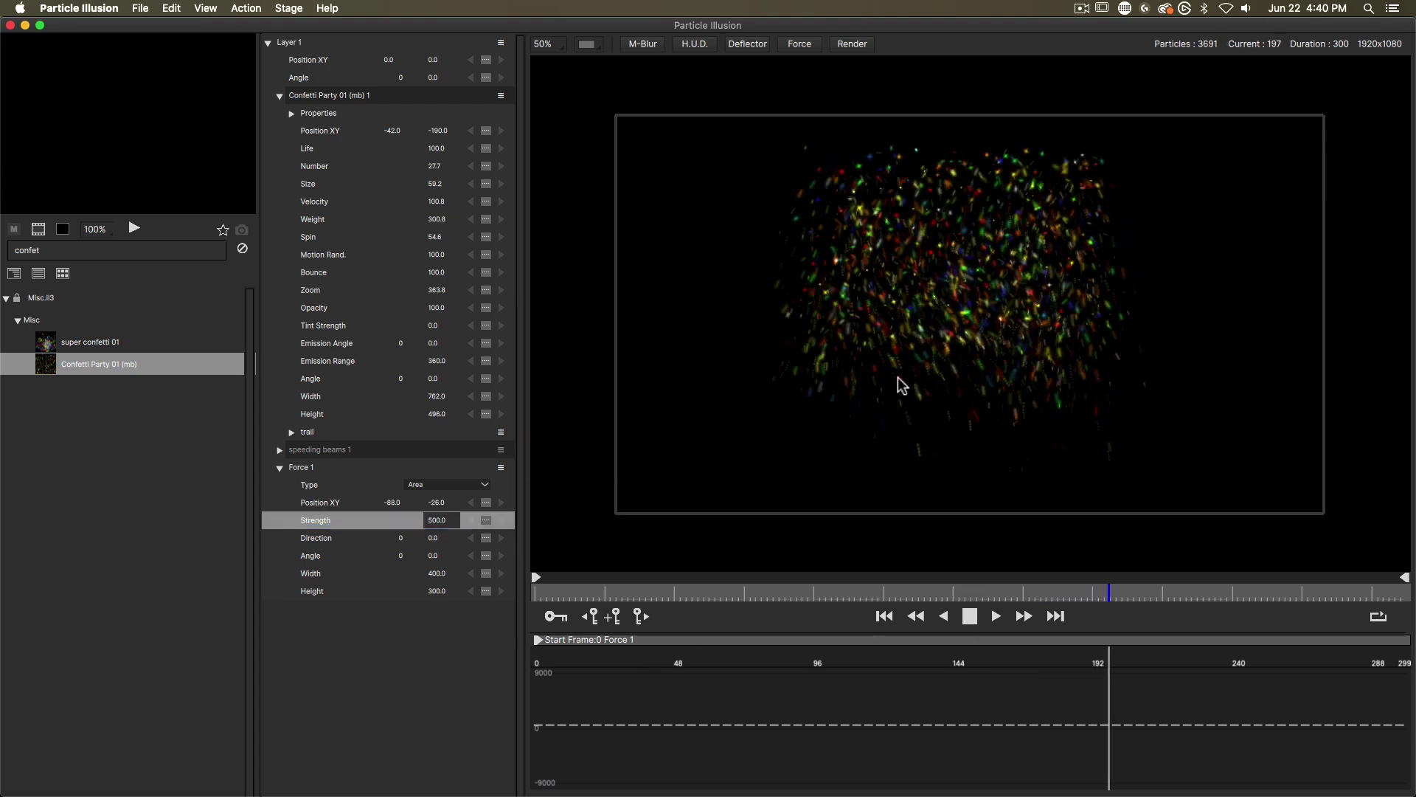
{"action": "key", "text": "space"}
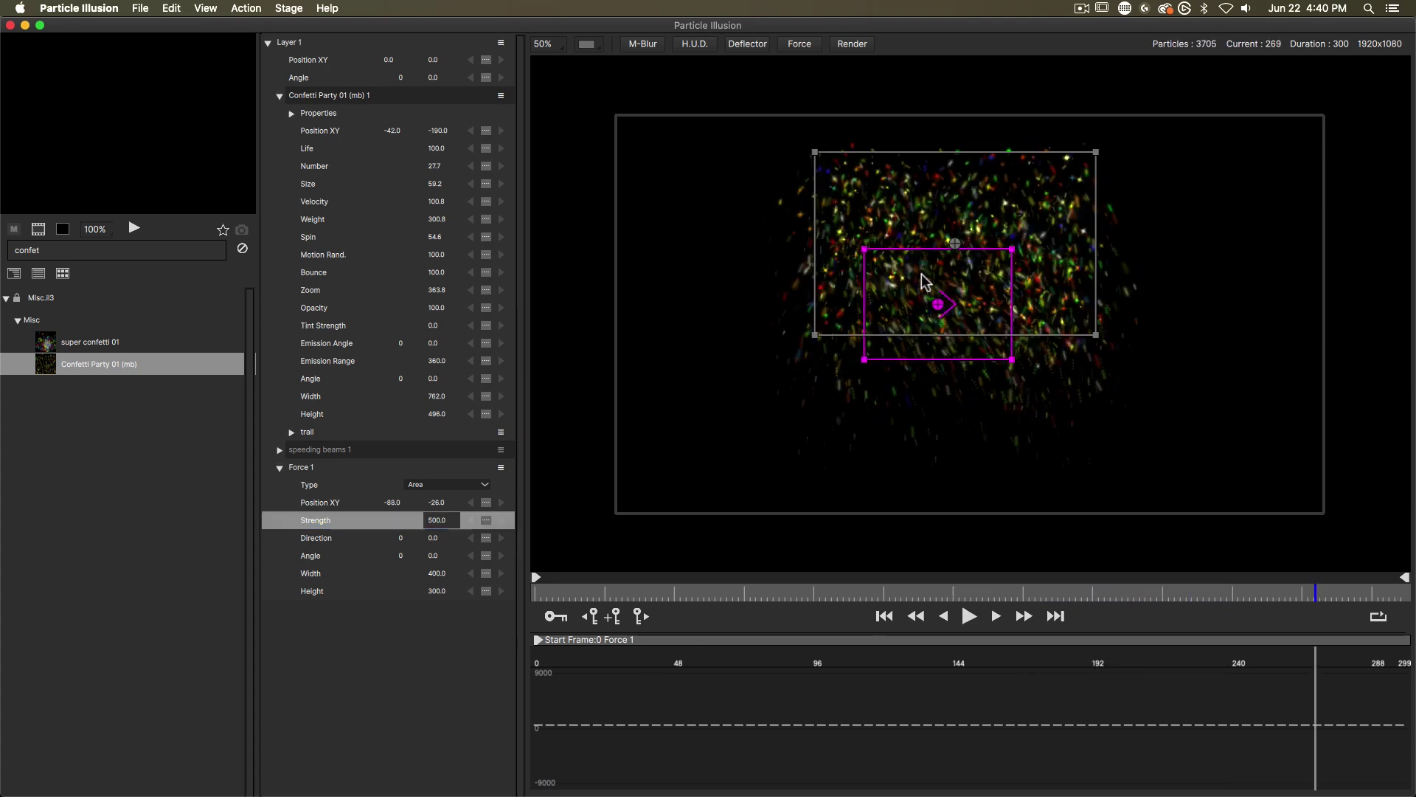
{"action": "left_click_drag", "start_coordinate": [941, 295], "coordinate": [962, 244]}
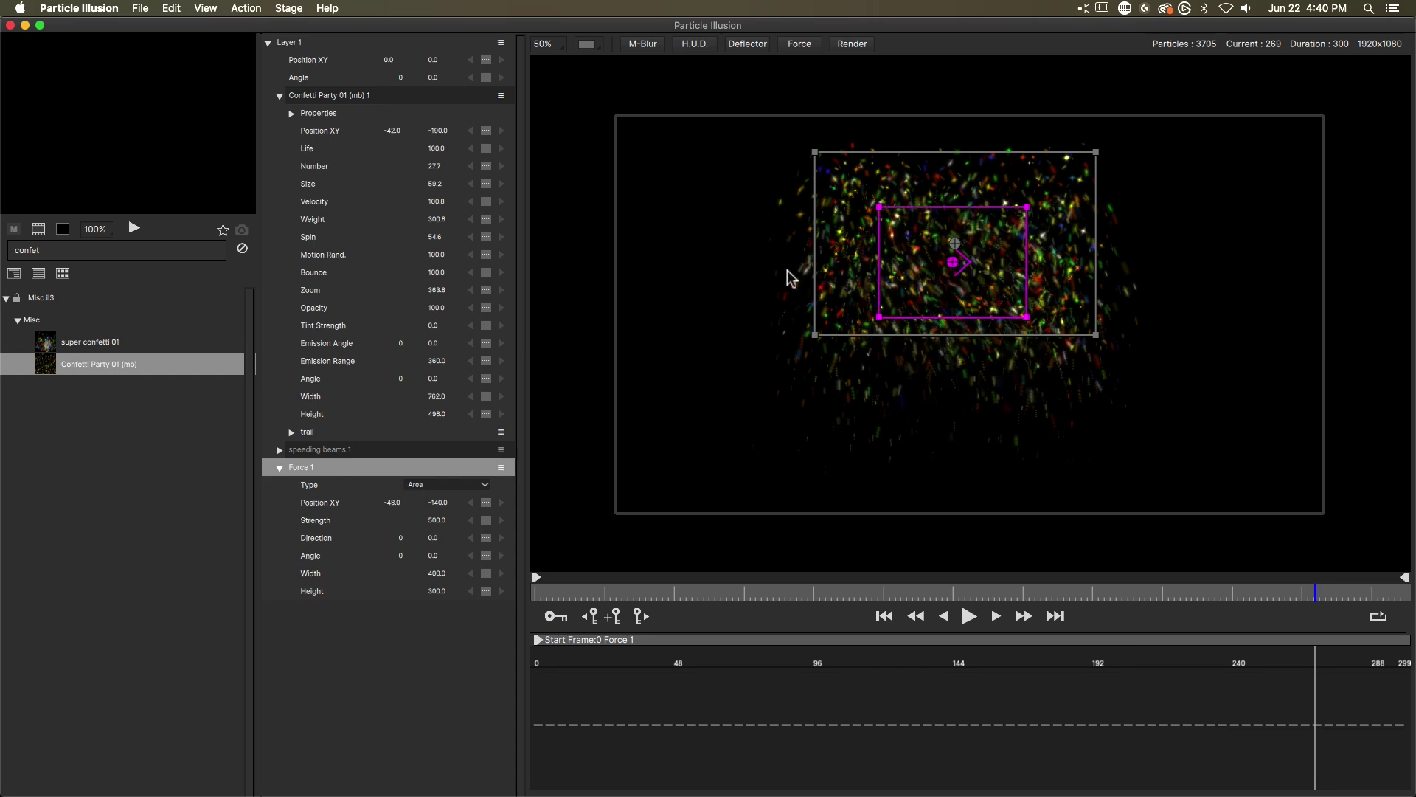
Step: Turn Force 1 into a 1408×1012 Grid force covering the frame
{"action": "left_click", "coordinate": [484, 485]}
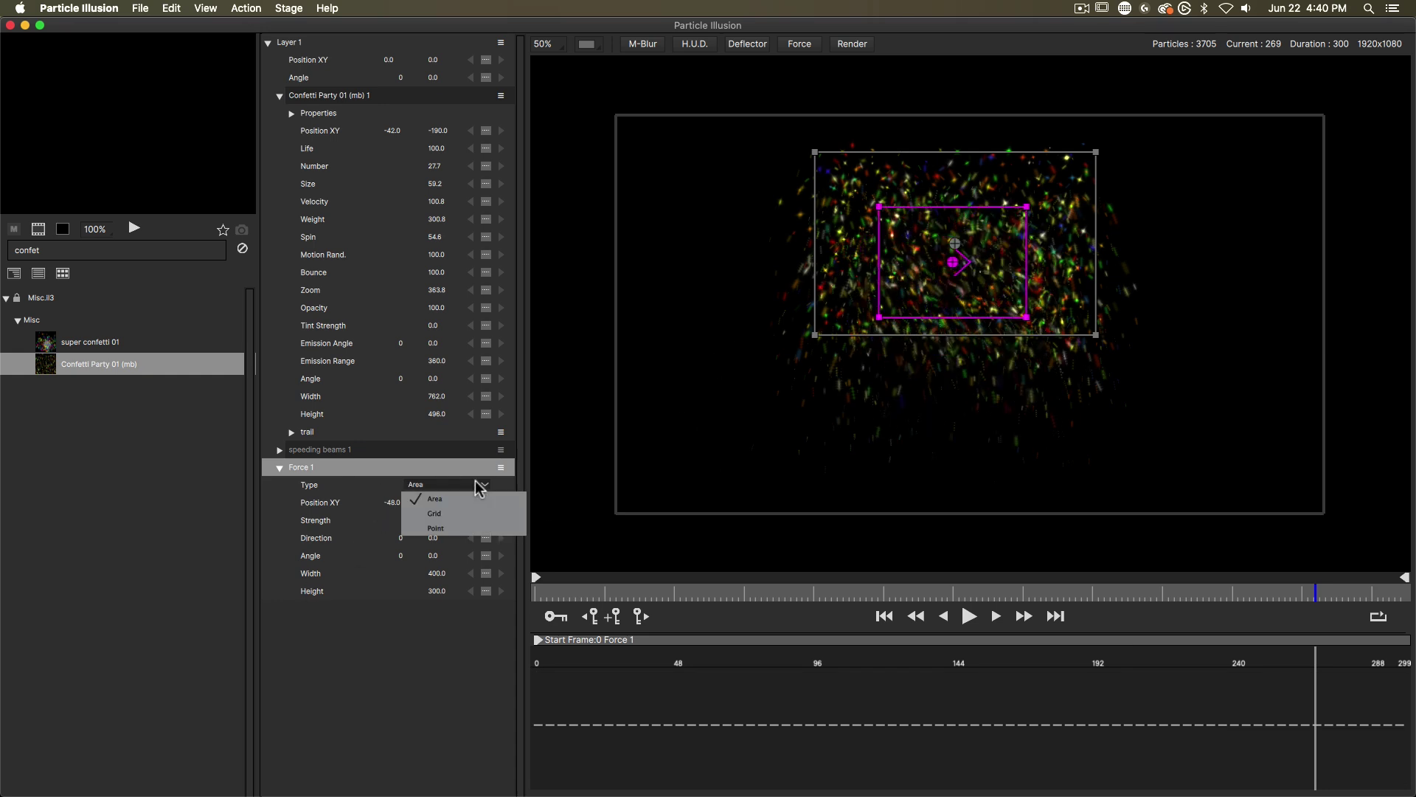
{"action": "left_click", "coordinate": [440, 514]}
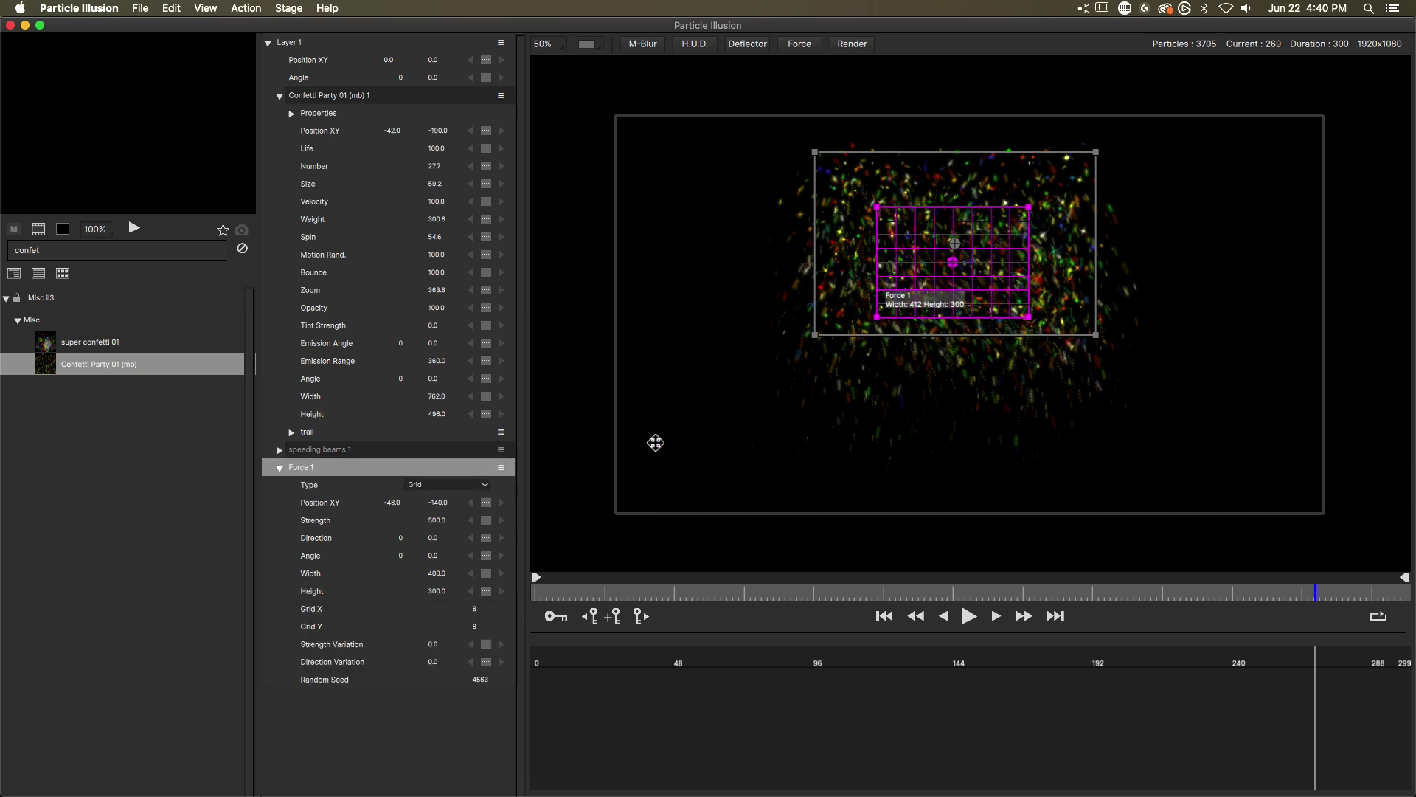
{"action": "left_click_drag", "start_coordinate": [656, 442], "coordinate": [694, 447]}
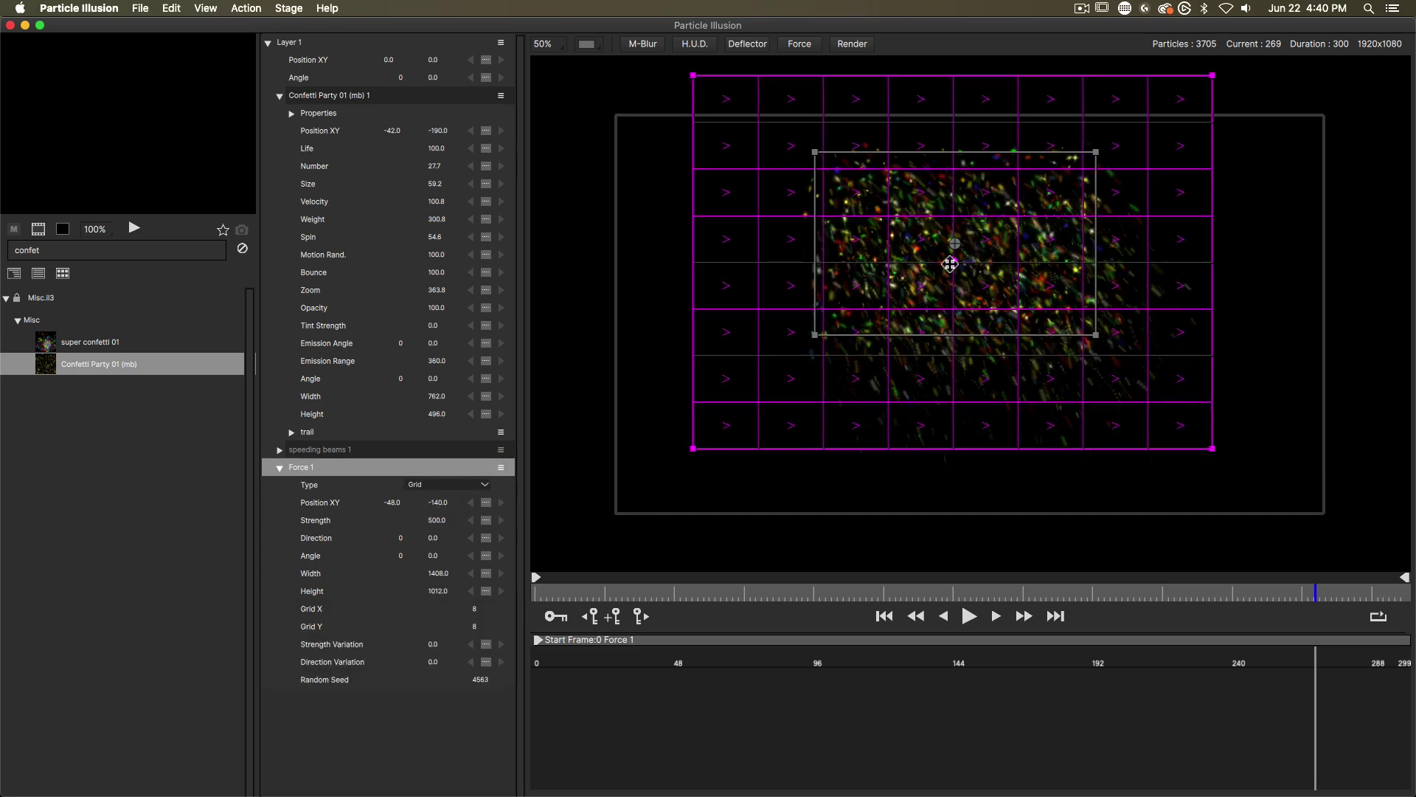
{"action": "left_click_drag", "start_coordinate": [950, 264], "coordinate": [977, 315]}
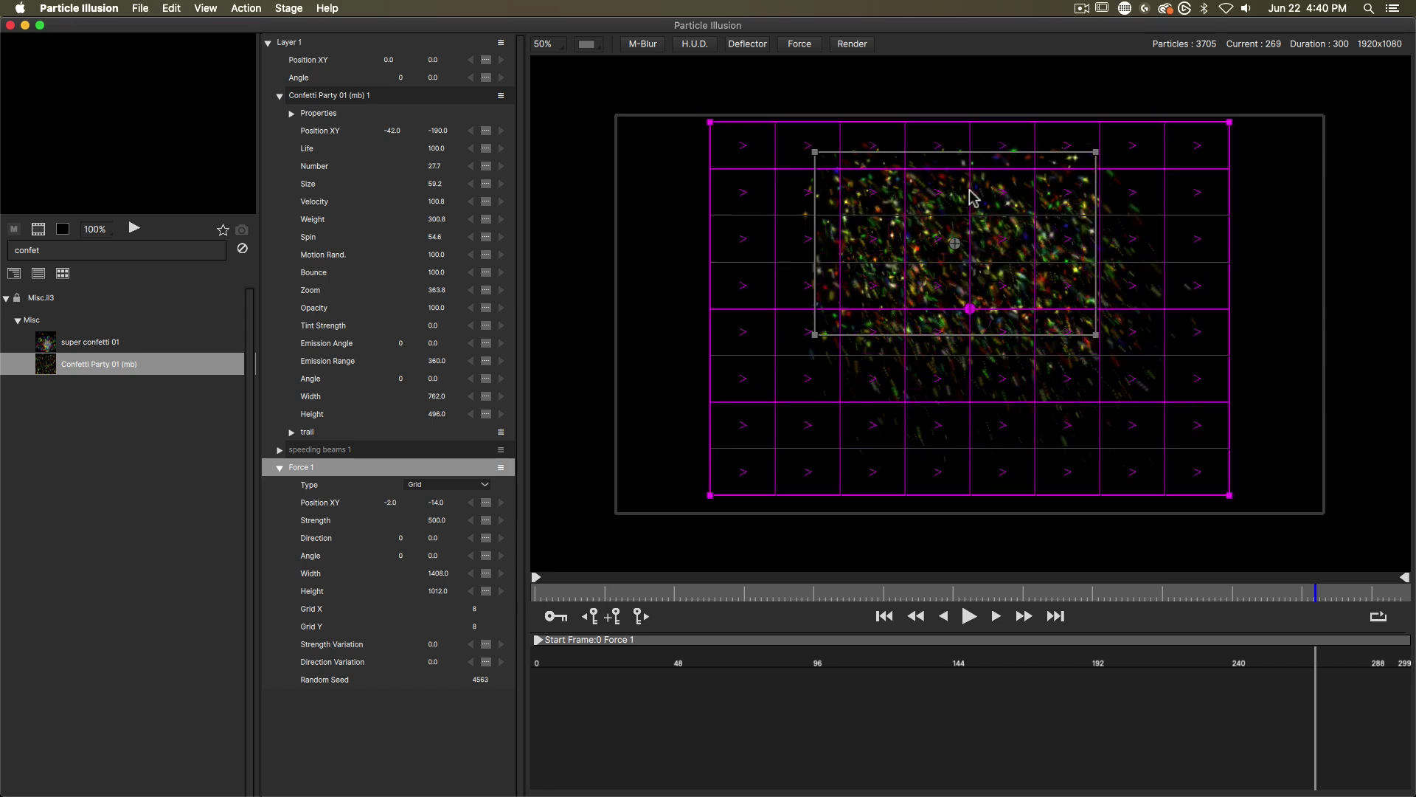
Step: Turn off motion blur, widen the confetti emitter to 1344×568, raise it, and preview
{"action": "left_click", "coordinate": [644, 44]}
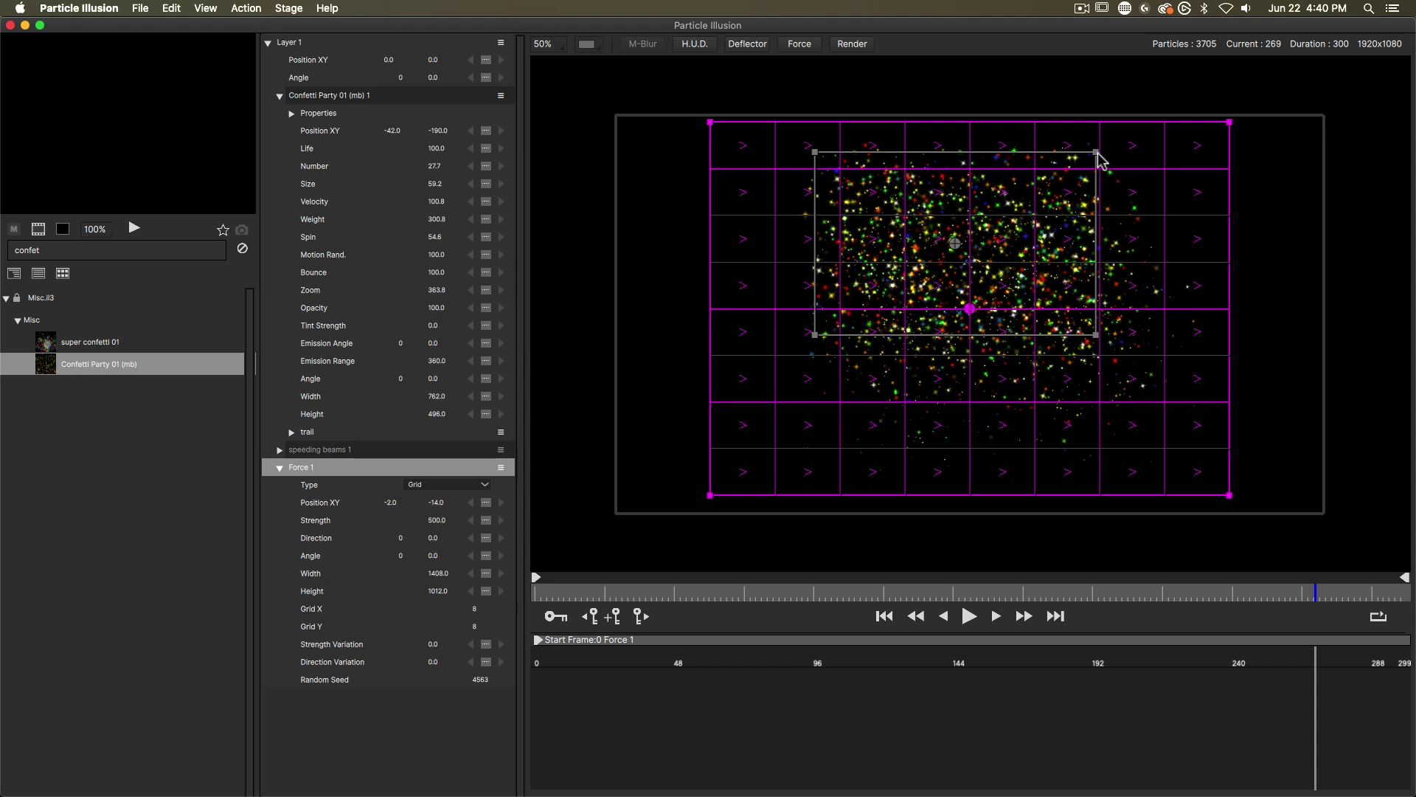
{"action": "left_click_drag", "start_coordinate": [1098, 152], "coordinate": [1291, 126]}
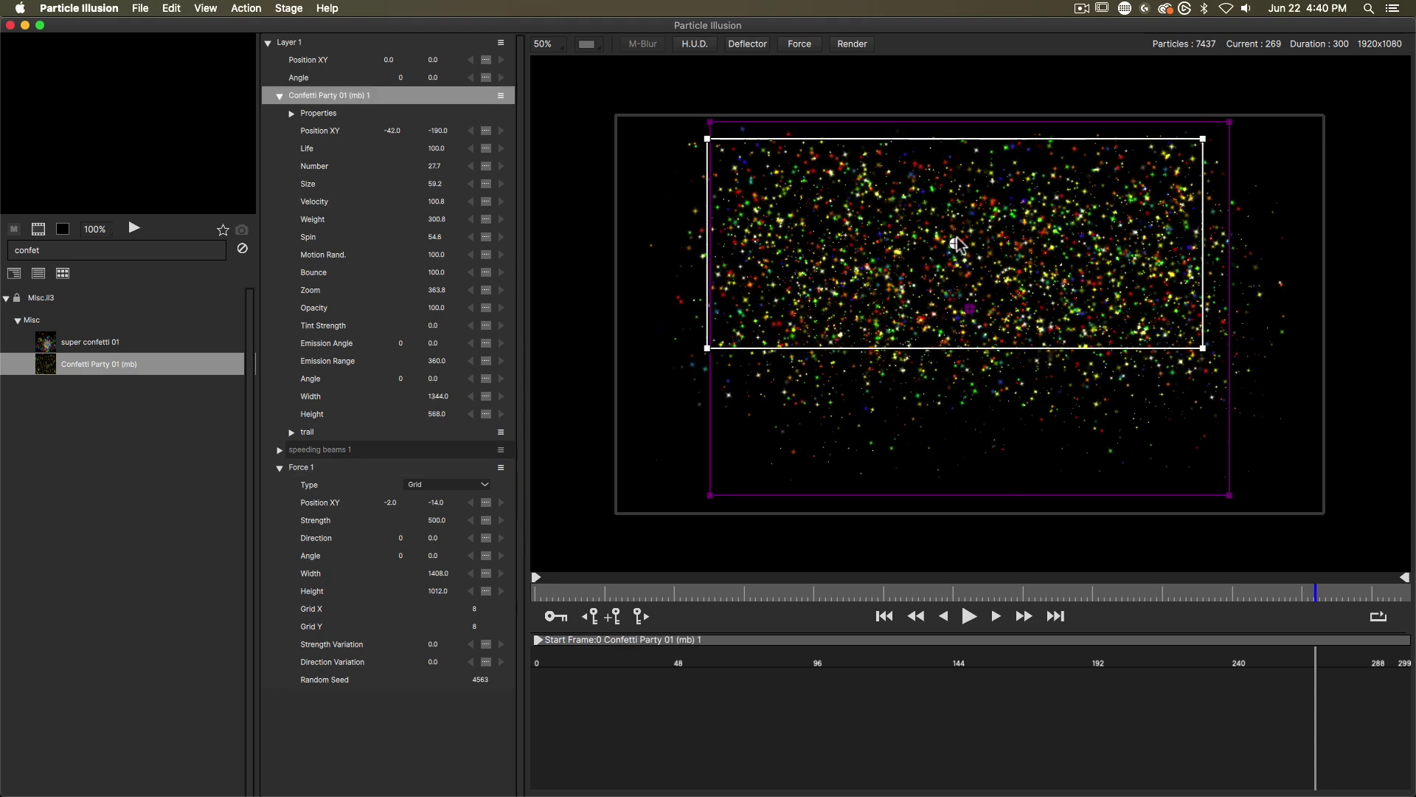
{"action": "left_click_drag", "start_coordinate": [957, 245], "coordinate": [954, 212]}
{"action": "left_click", "coordinate": [328, 468]}
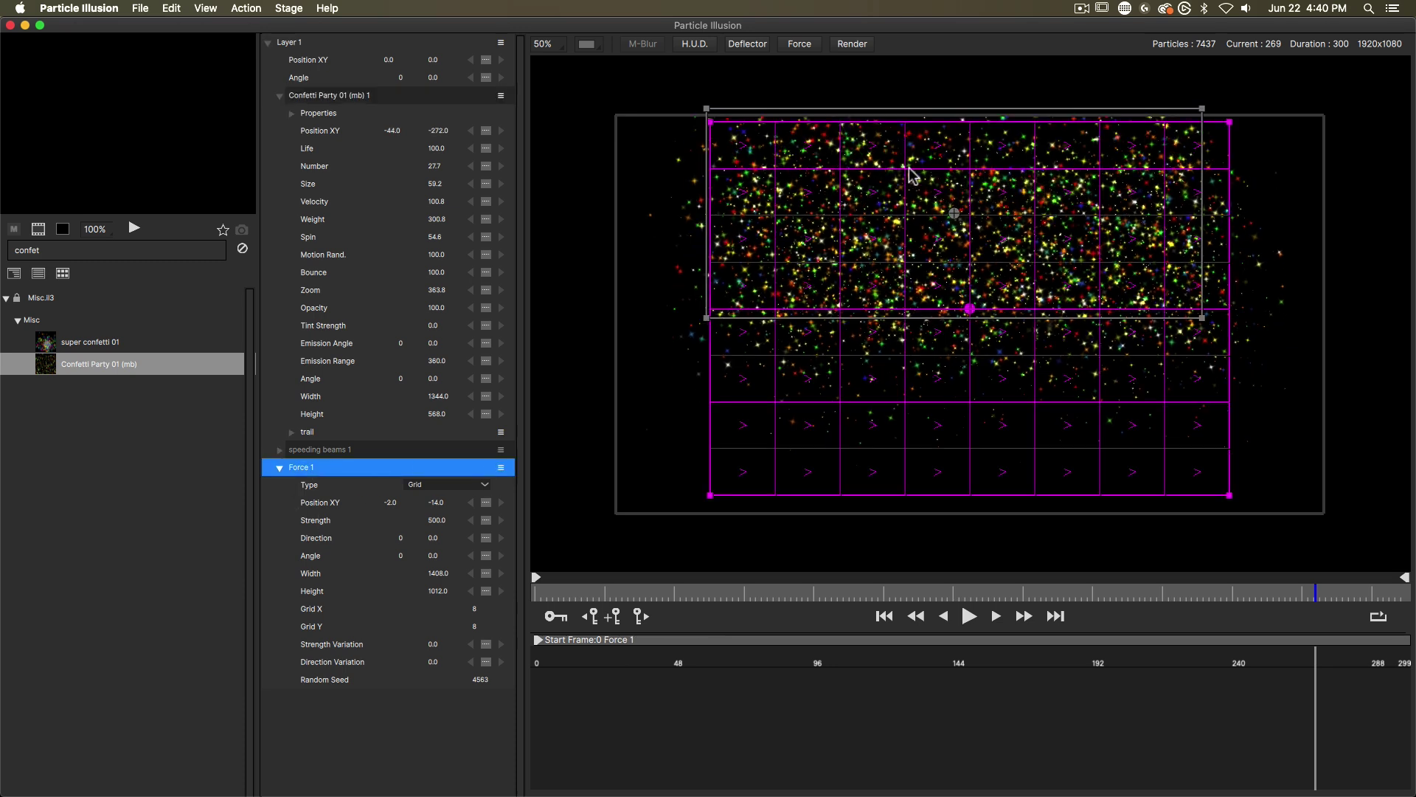
{"action": "left_click", "coordinate": [969, 617]}
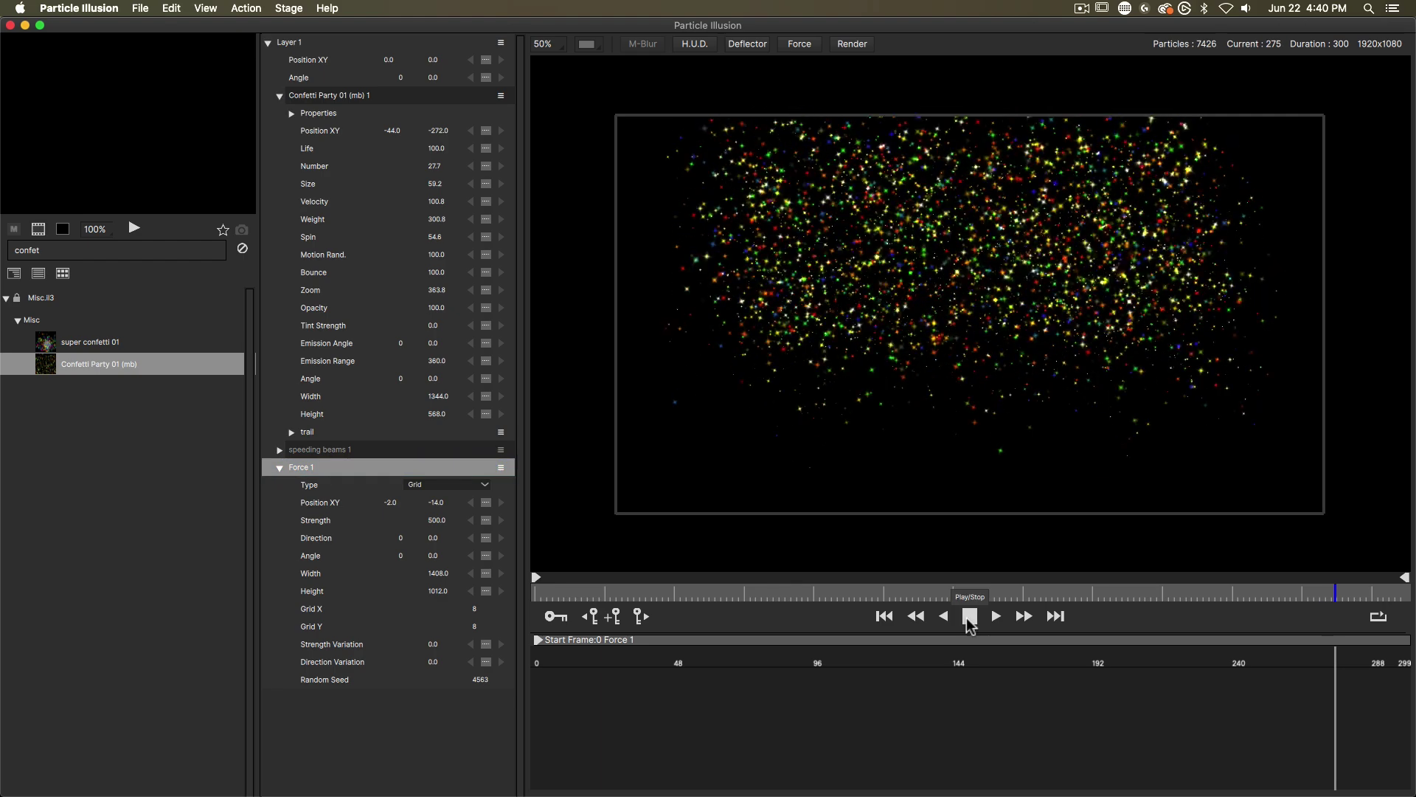
Step: Set the grid force Strength to 2500 and preview from frame 13
{"action": "left_click", "coordinate": [566, 586]}
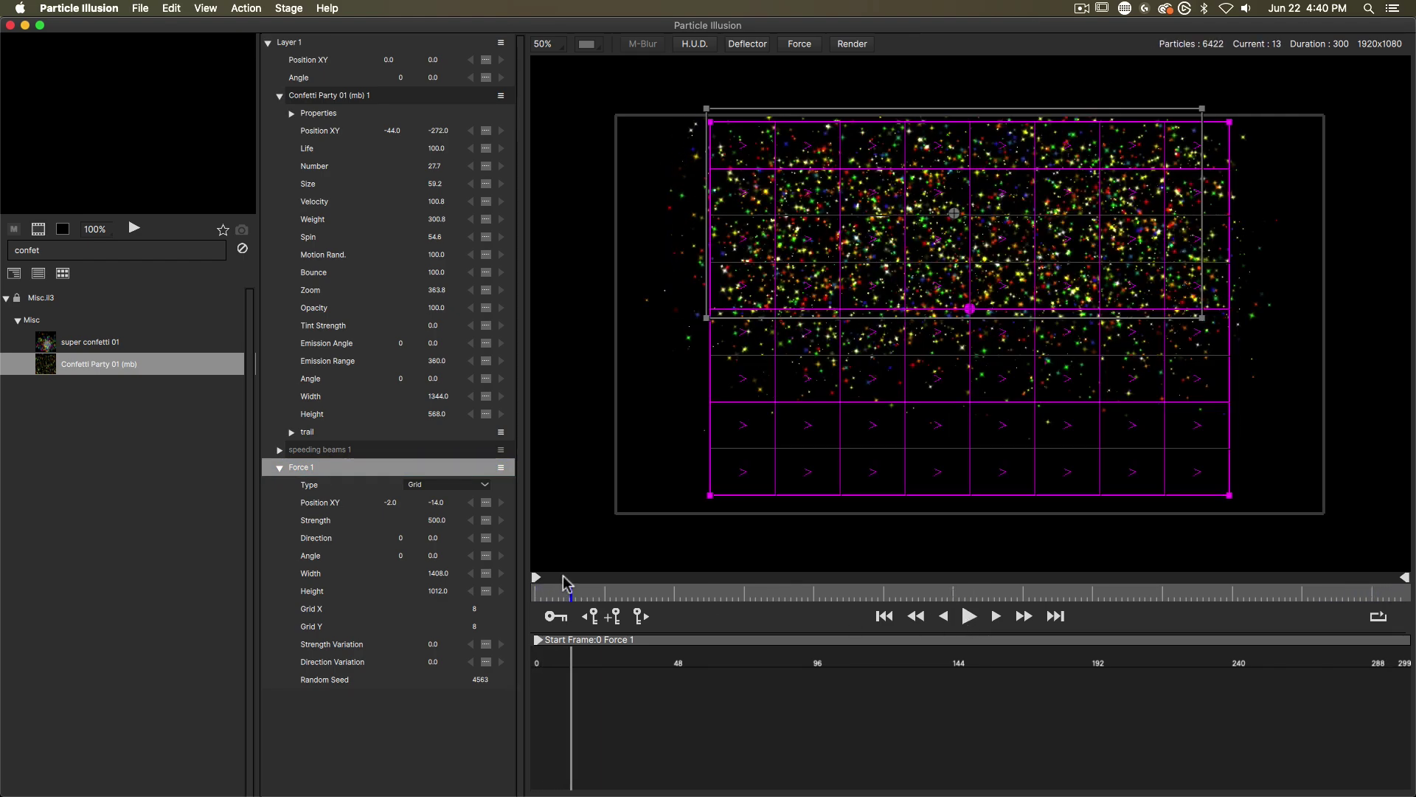
{"action": "double_click", "coordinate": [441, 521]}
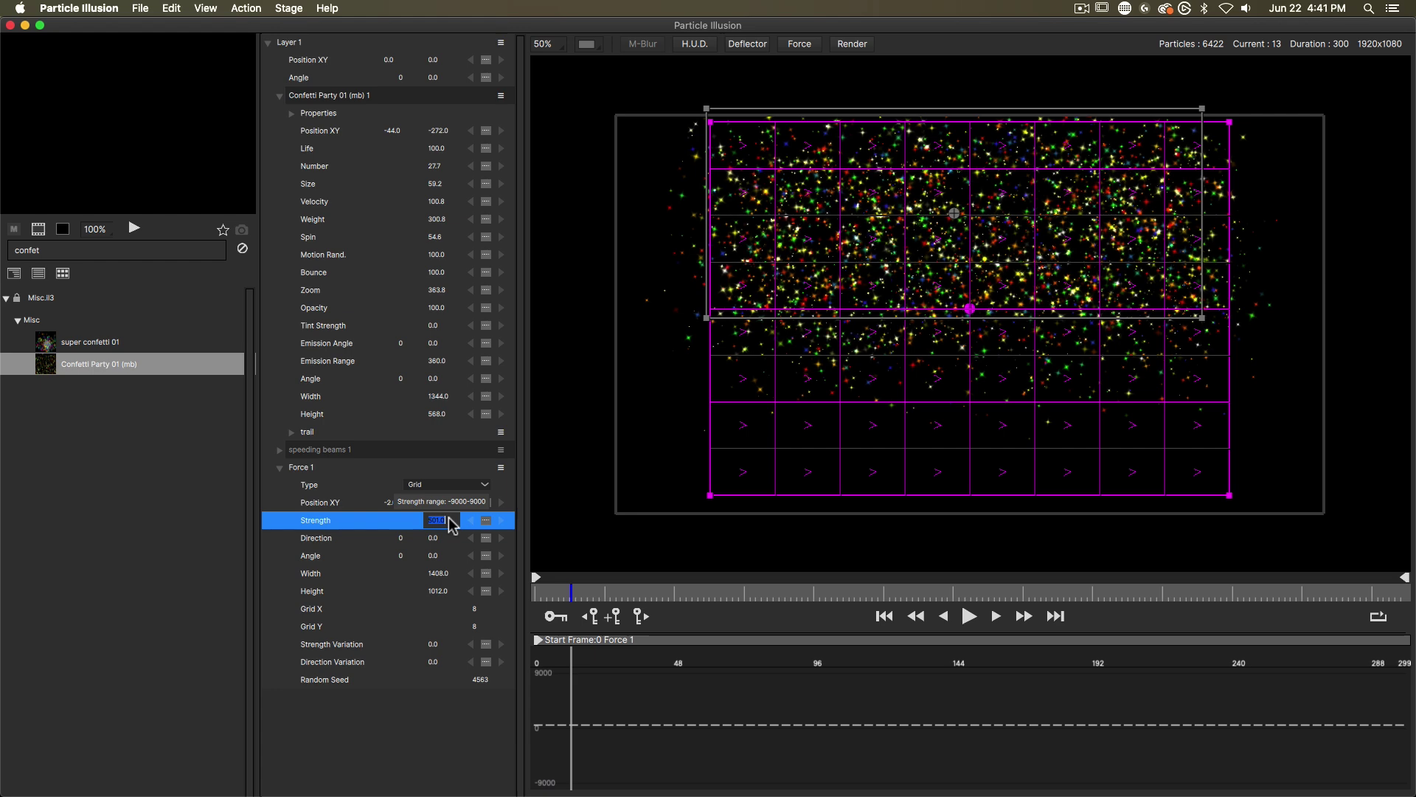
{"action": "type", "text": "2500"}
{"action": "key", "text": "Return"}
{"action": "left_click", "coordinate": [970, 616]}
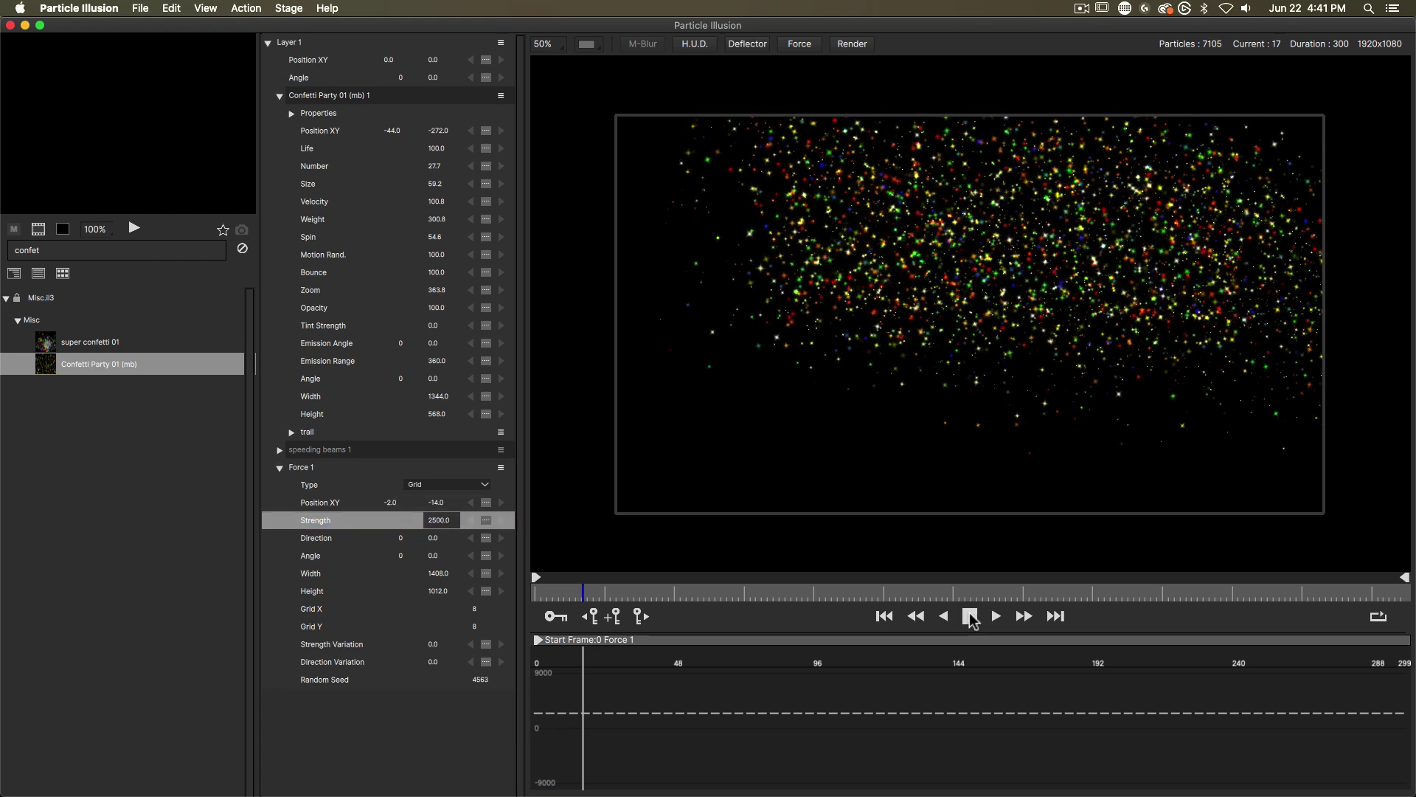
{"action": "left_click", "coordinate": [969, 616]}
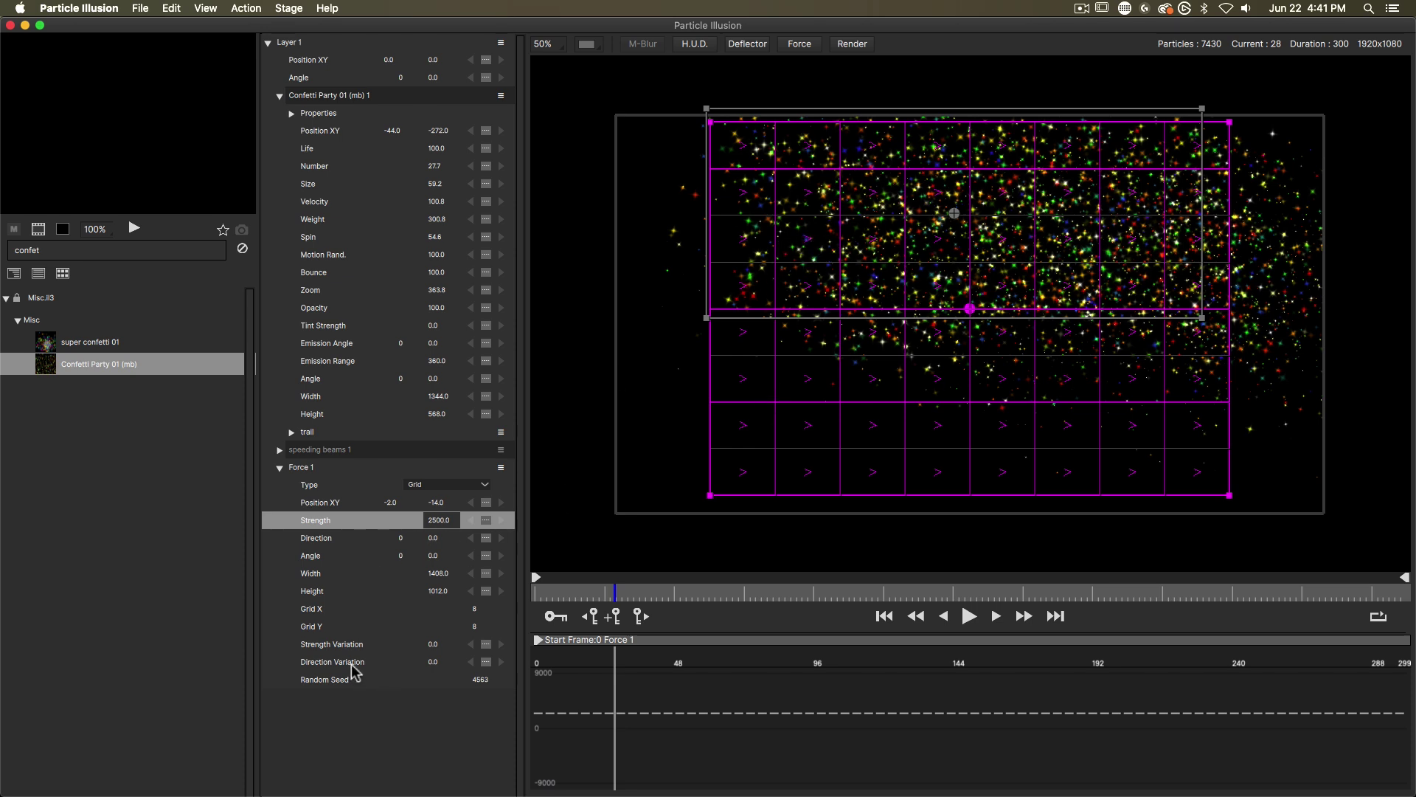
Step: Give the force a Direction Variation of 45 and preview it
{"action": "left_click", "coordinate": [437, 662]}
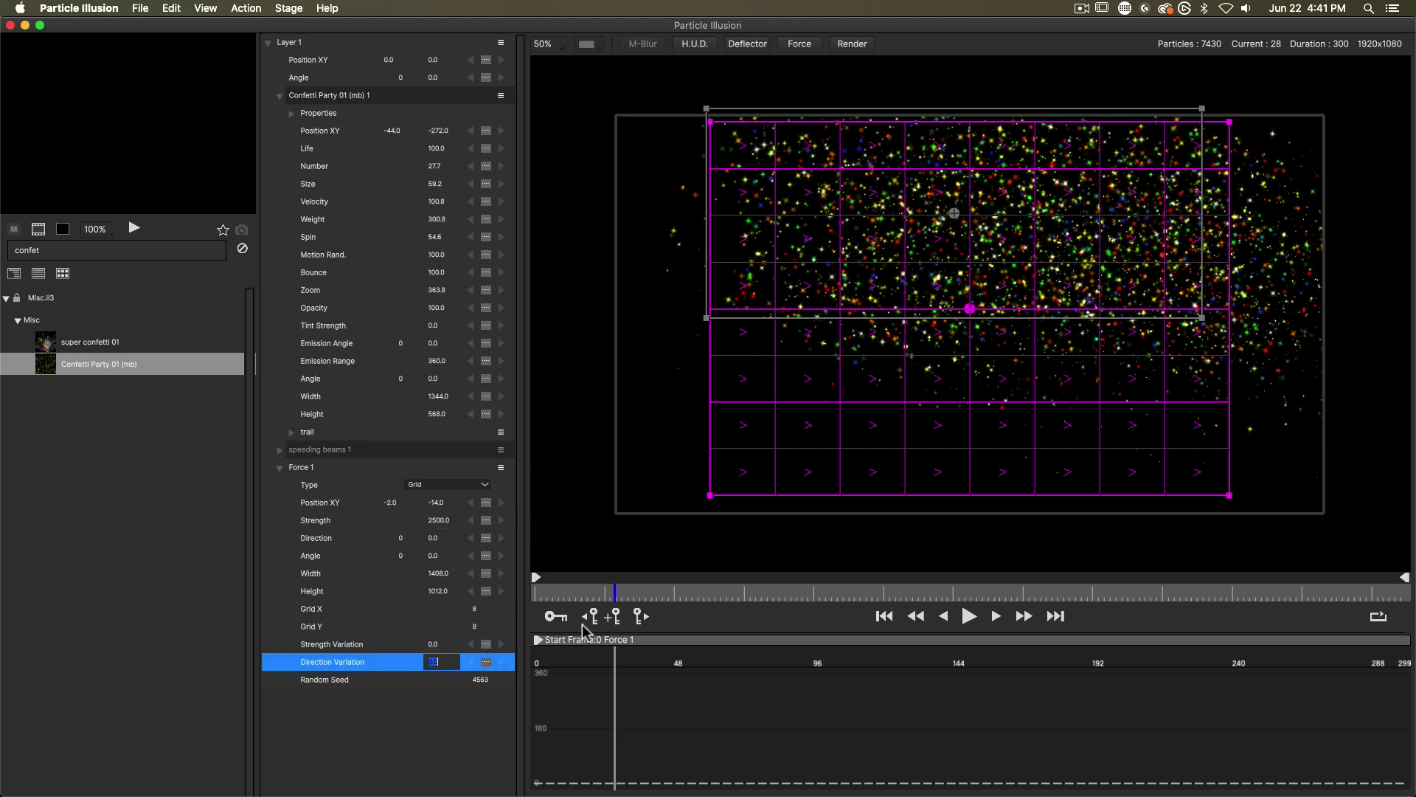
{"action": "key", "text": "Return"}
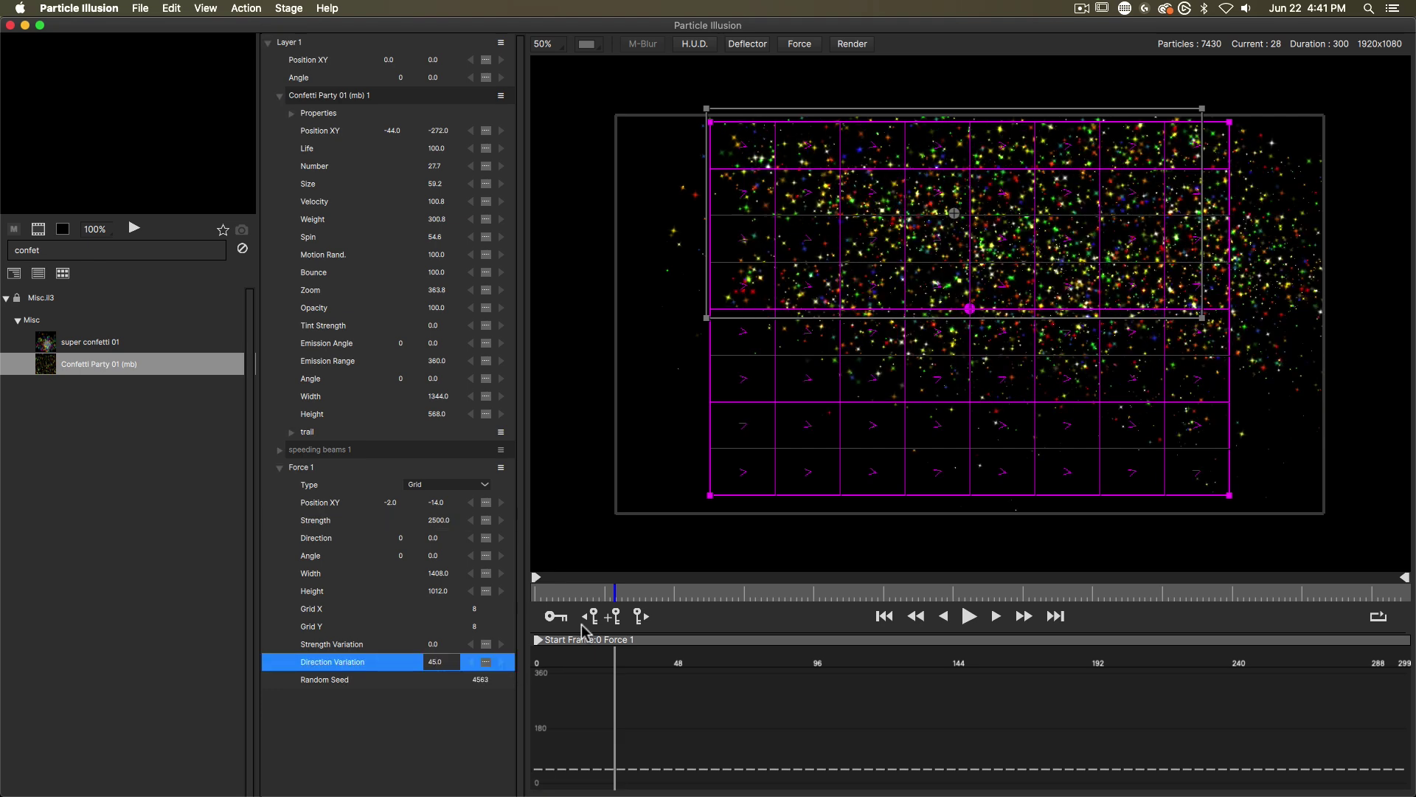
{"action": "left_click", "coordinate": [971, 618]}
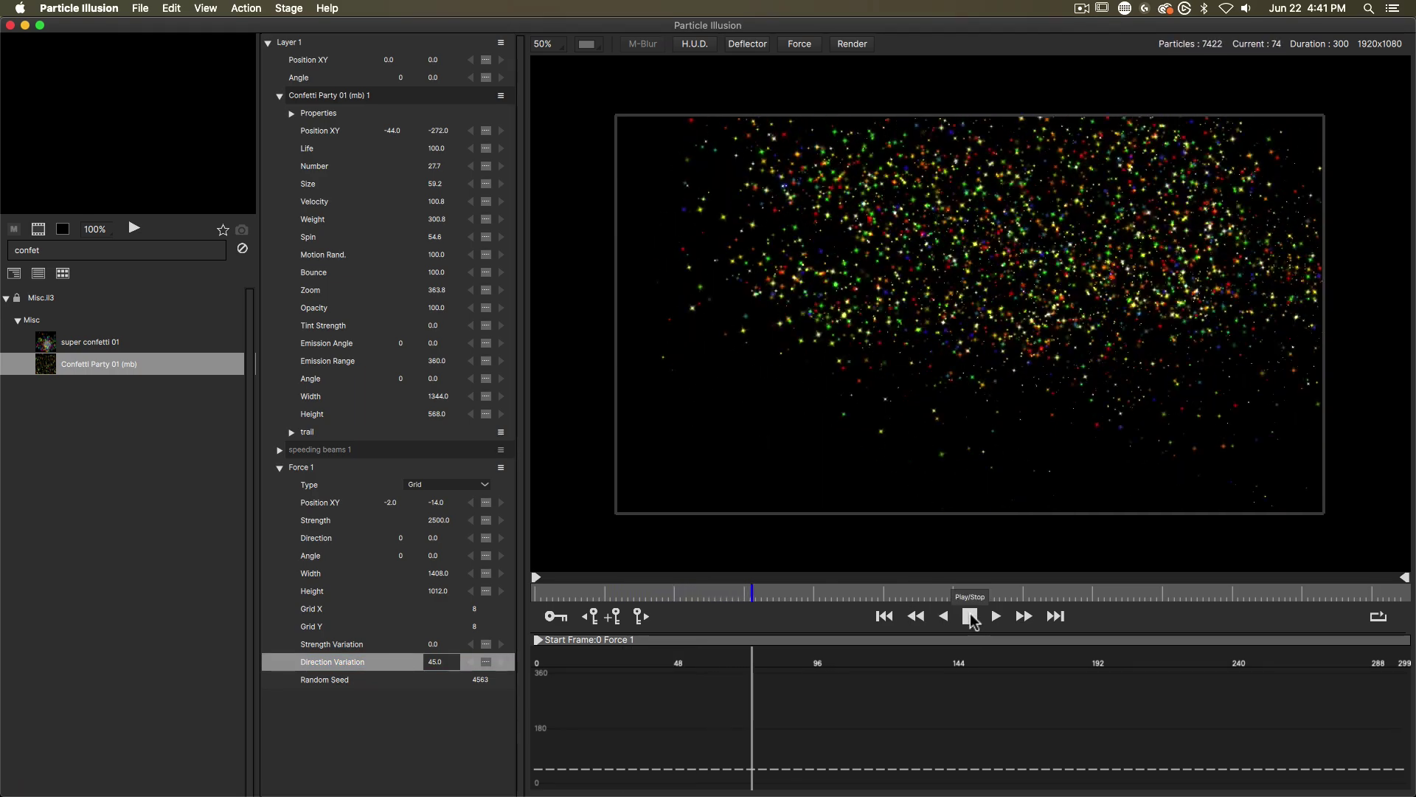
{"action": "left_click", "coordinate": [971, 617]}
Step: Lower the force Strength to 1000 and replay the preview
{"action": "left_click", "coordinate": [452, 520]}
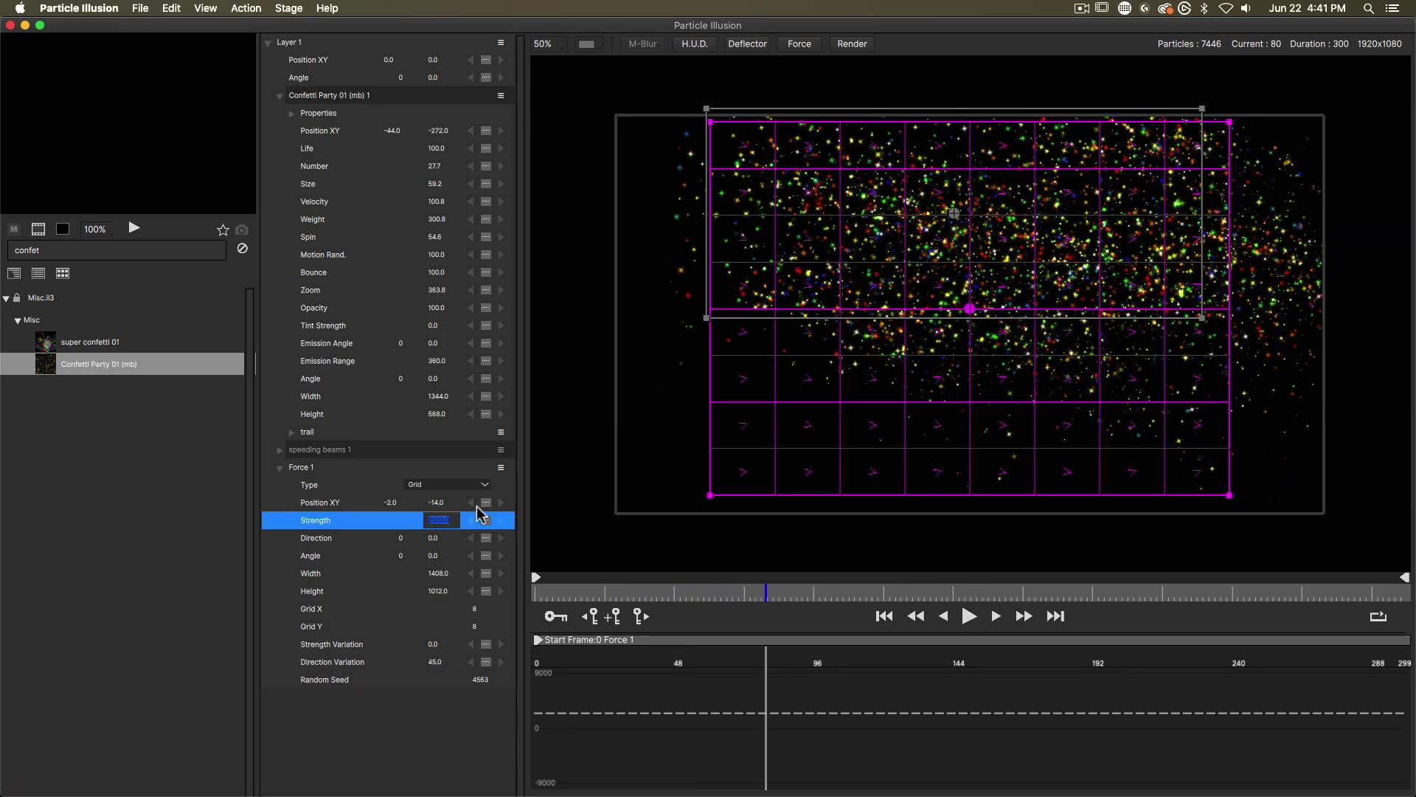
{"action": "key", "text": "Return"}
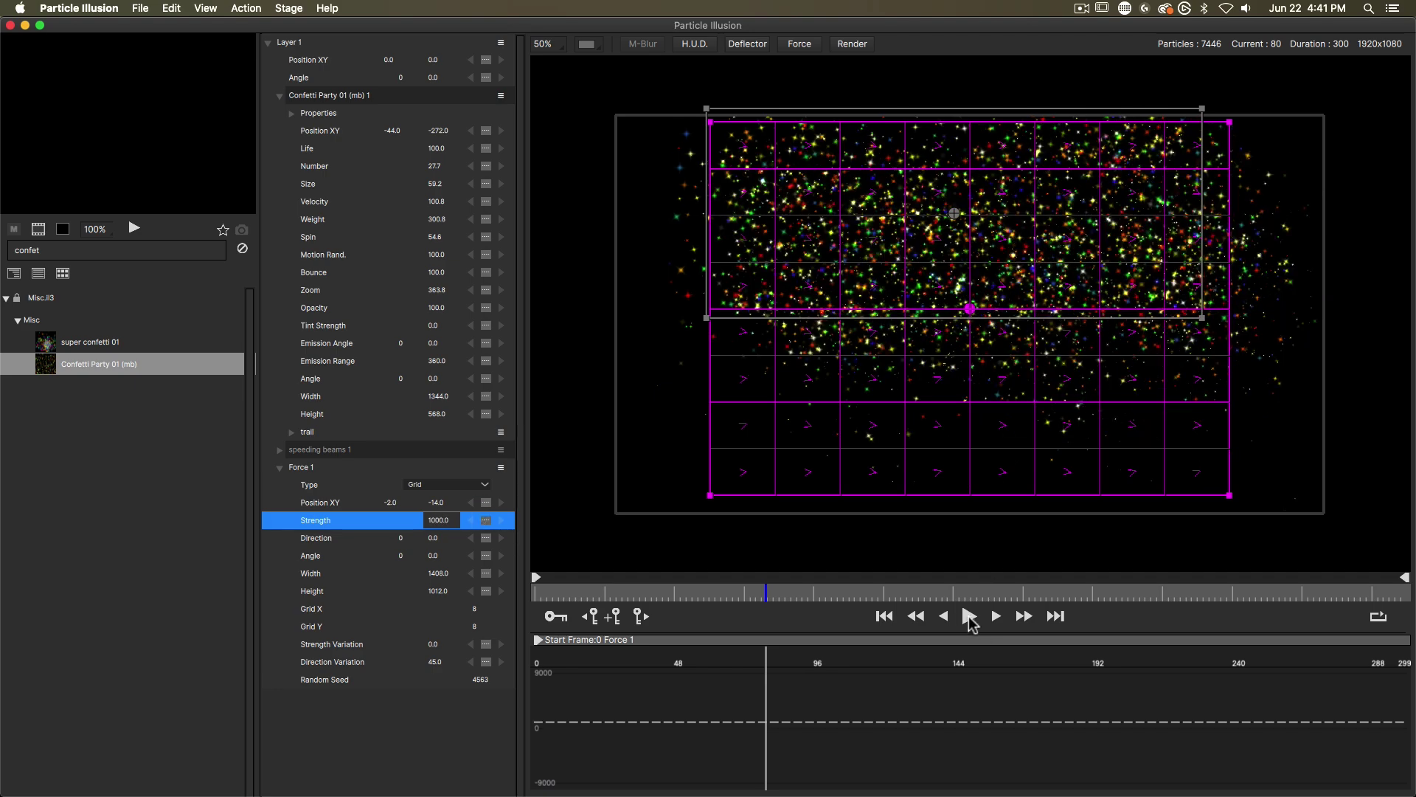
{"action": "left_click", "coordinate": [970, 616]}
{"action": "key", "text": "space"}
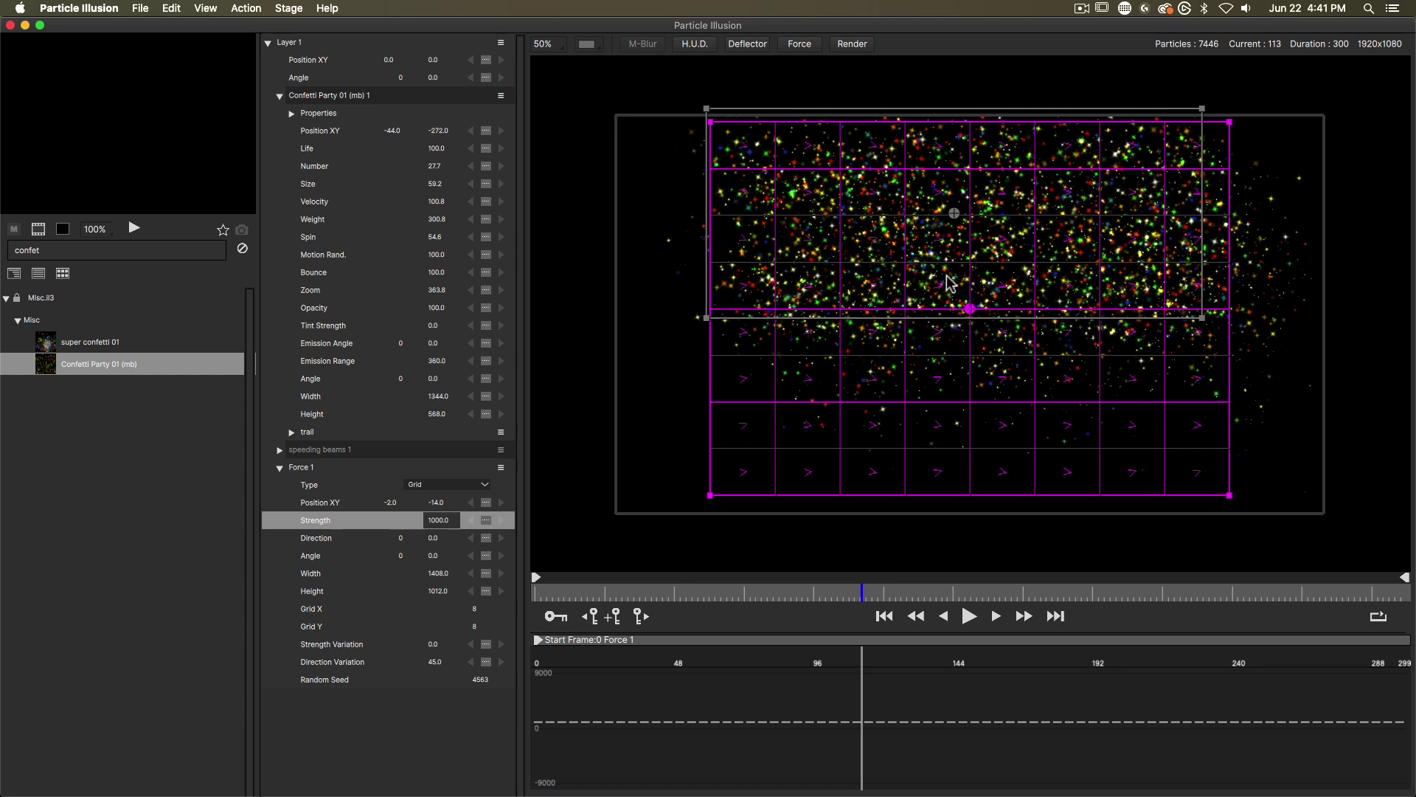
{"action": "left_click", "coordinate": [969, 617]}
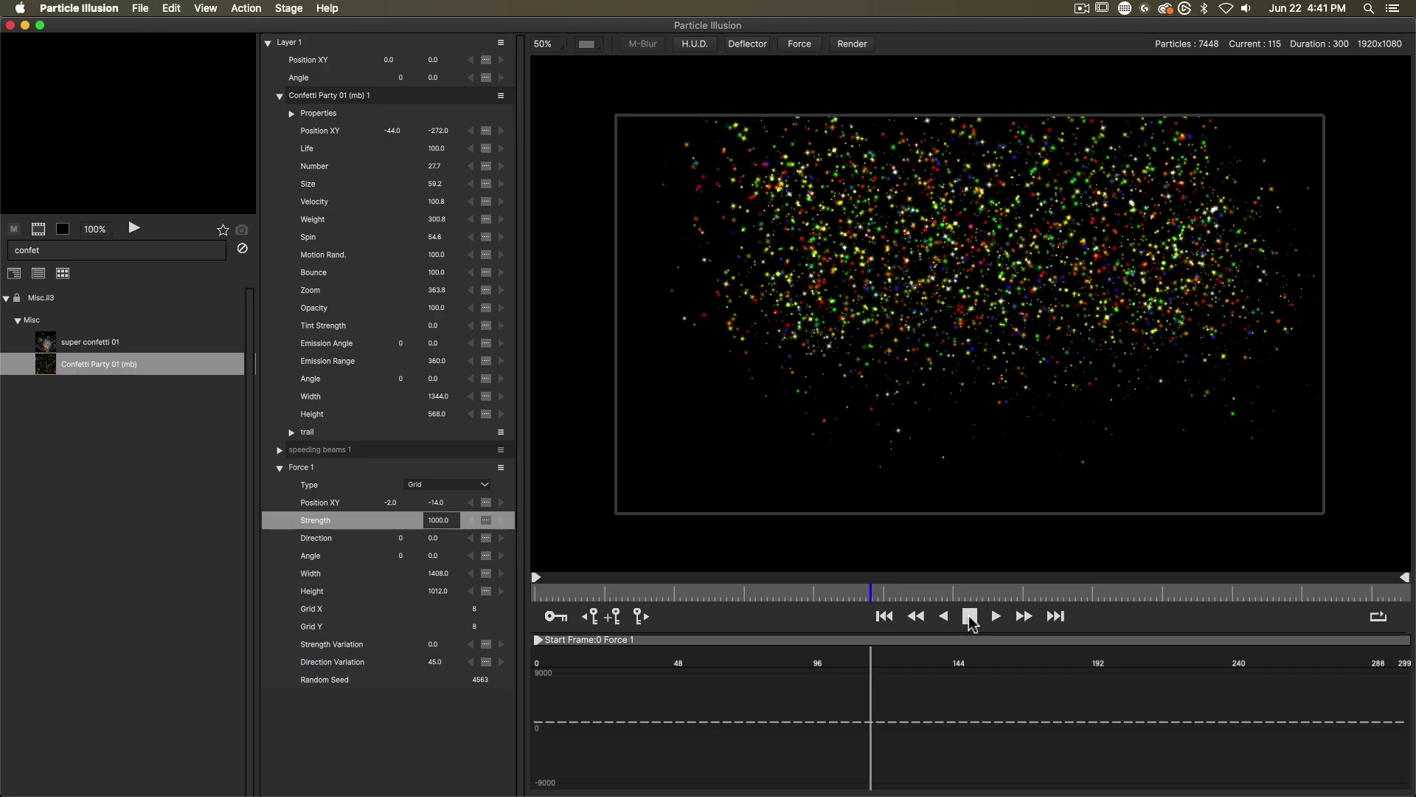